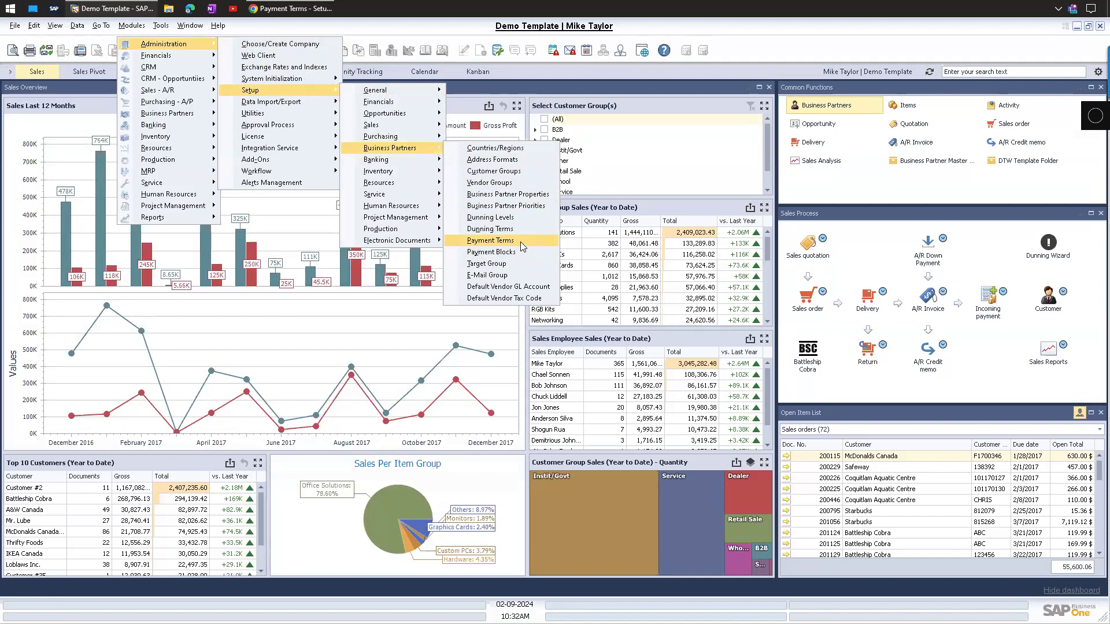
Open the business partner Payment Terms setup and find the Net 30 payment term.
click(521, 241)
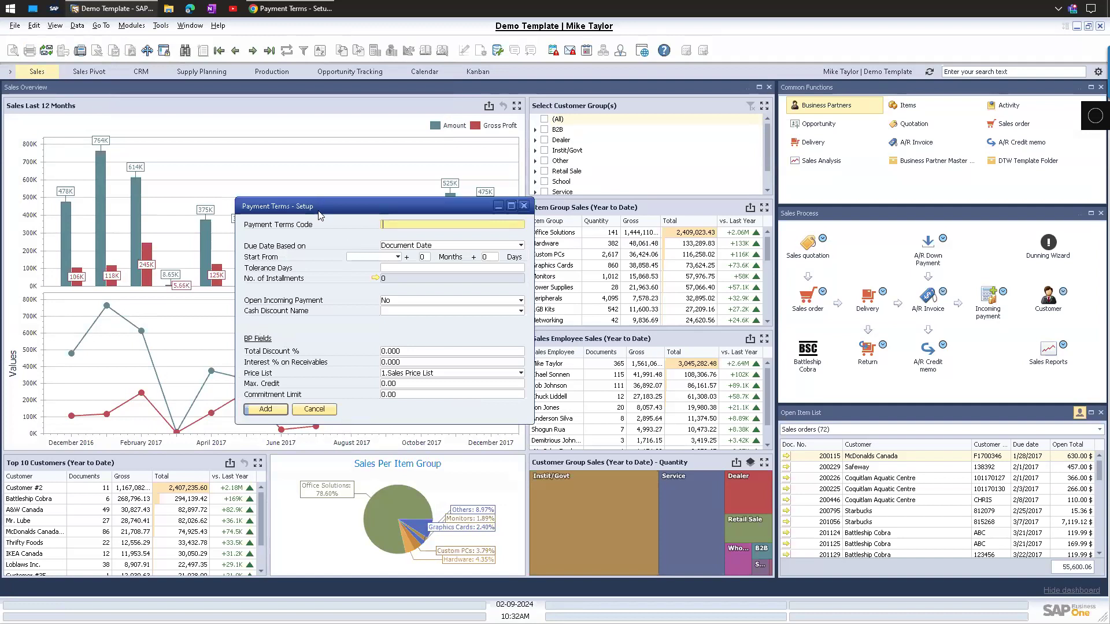
drag(322, 215, 263, 185)
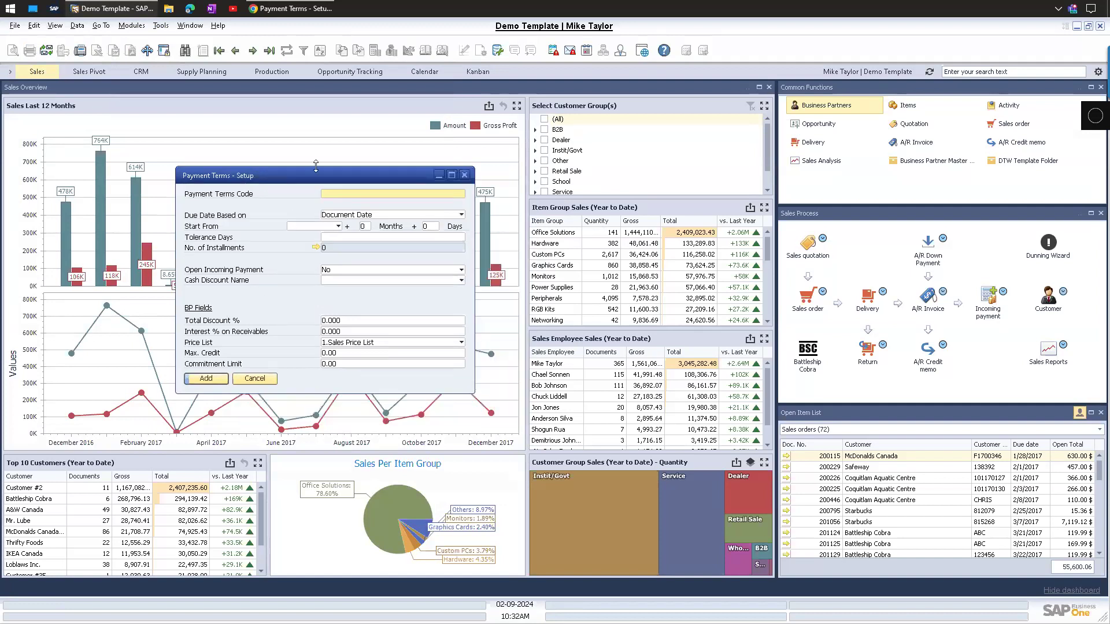
click(186, 52)
text(Net 30)
key(Return)
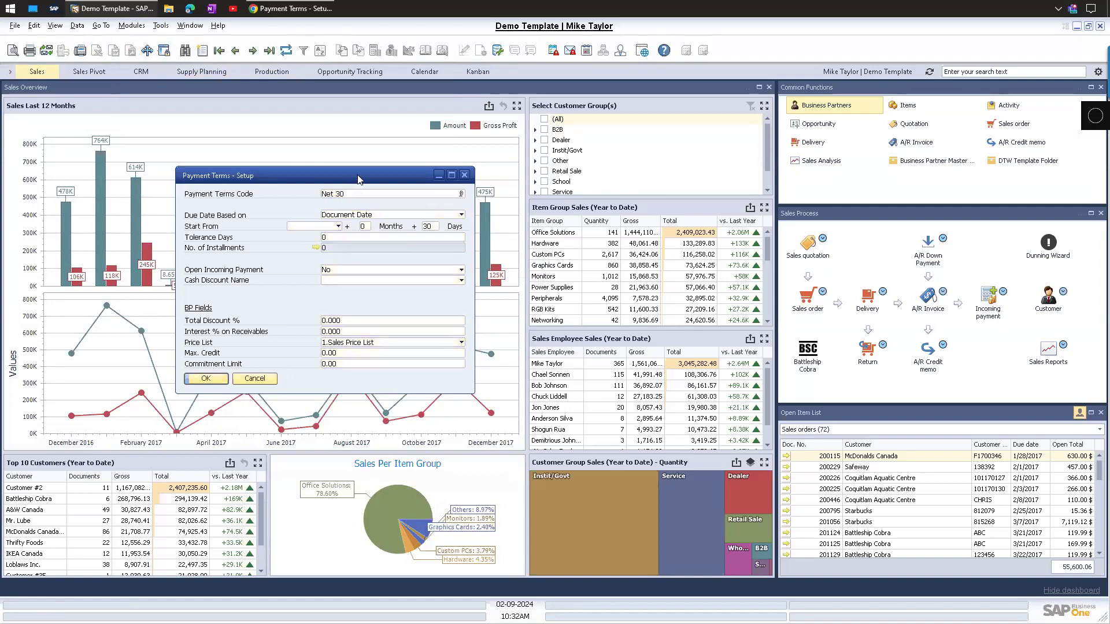
drag(359, 179, 372, 179)
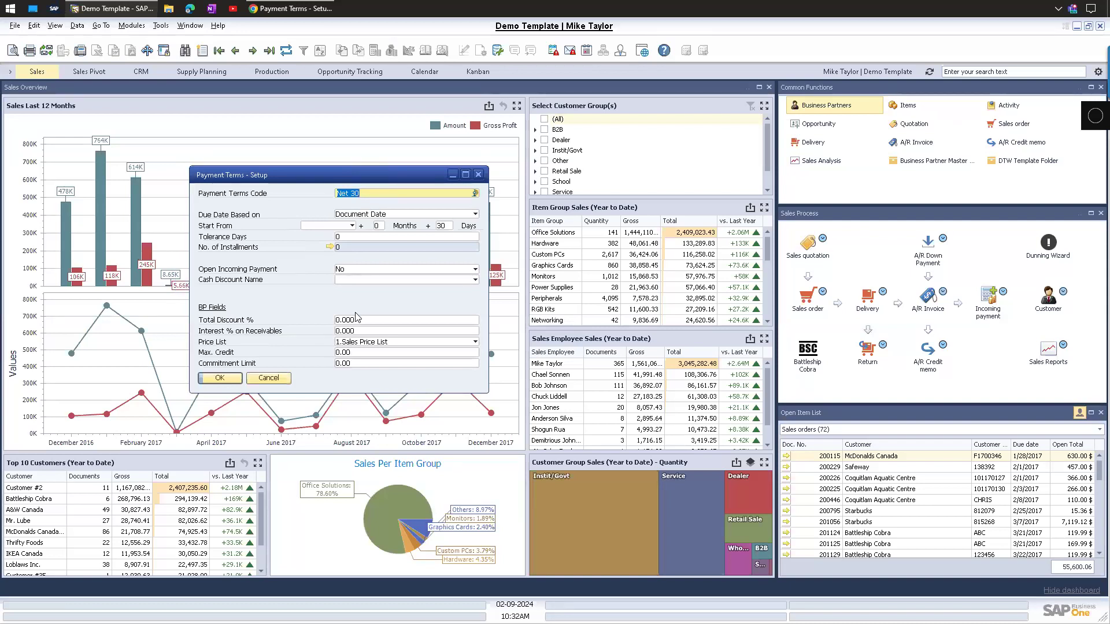
click(361, 193)
Switch to Chrome and read the Payment Terms - Setup Window help on its field definitions, including Start From and Max. Credit, before returning to SAP Business One.
click(302, 11)
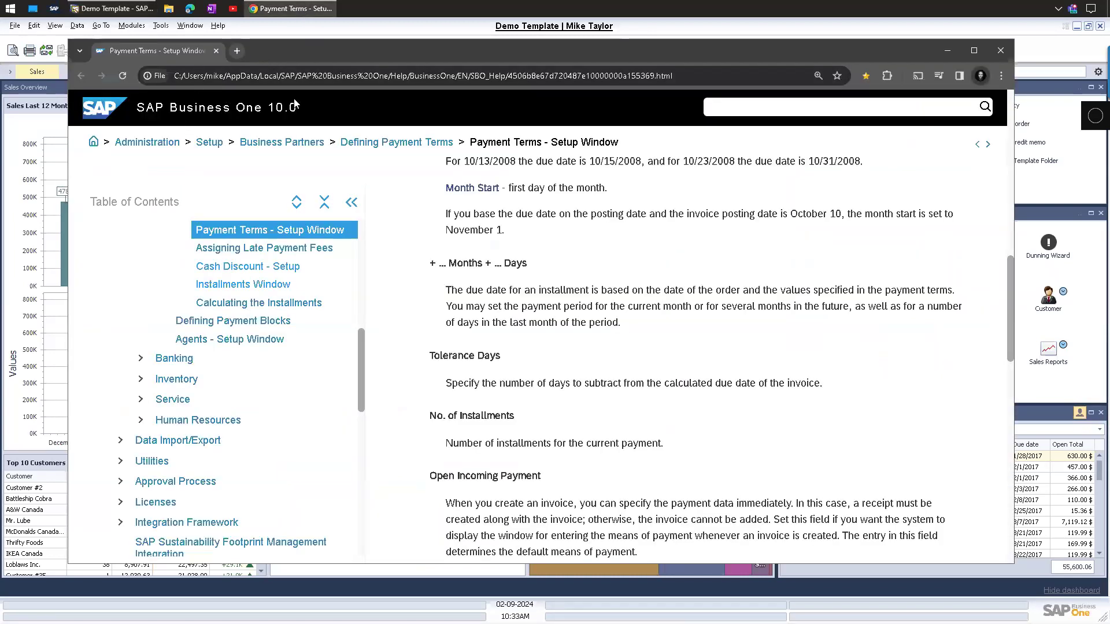
scroll(563, 296, up, 10)
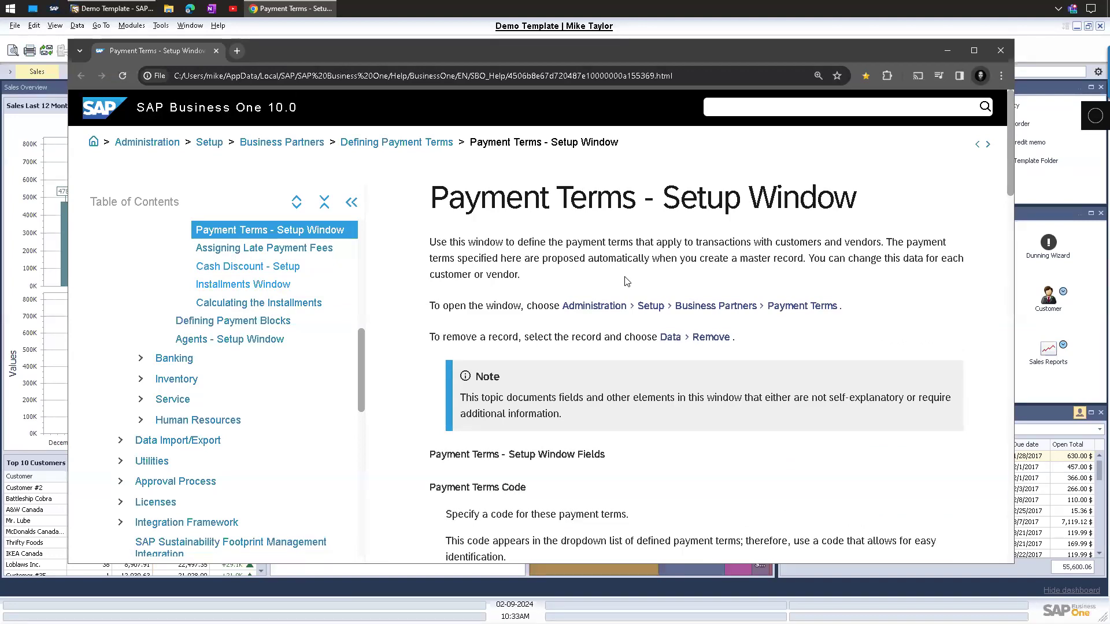
scroll(506, 232, down, 2)
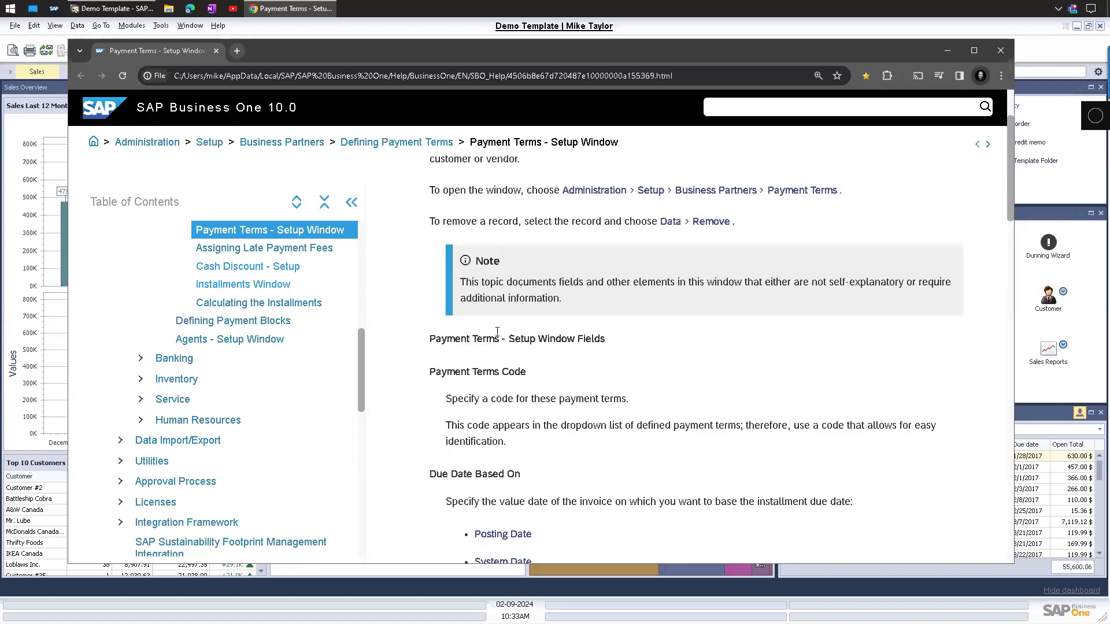
scroll(472, 377, down, 3)
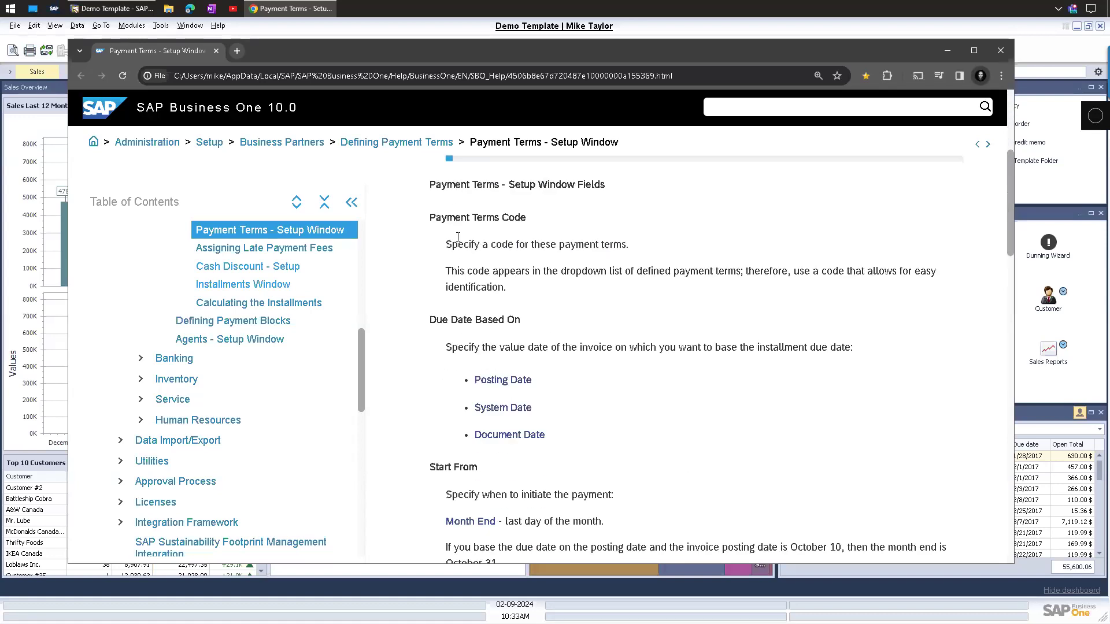
scroll(471, 448, down, 4)
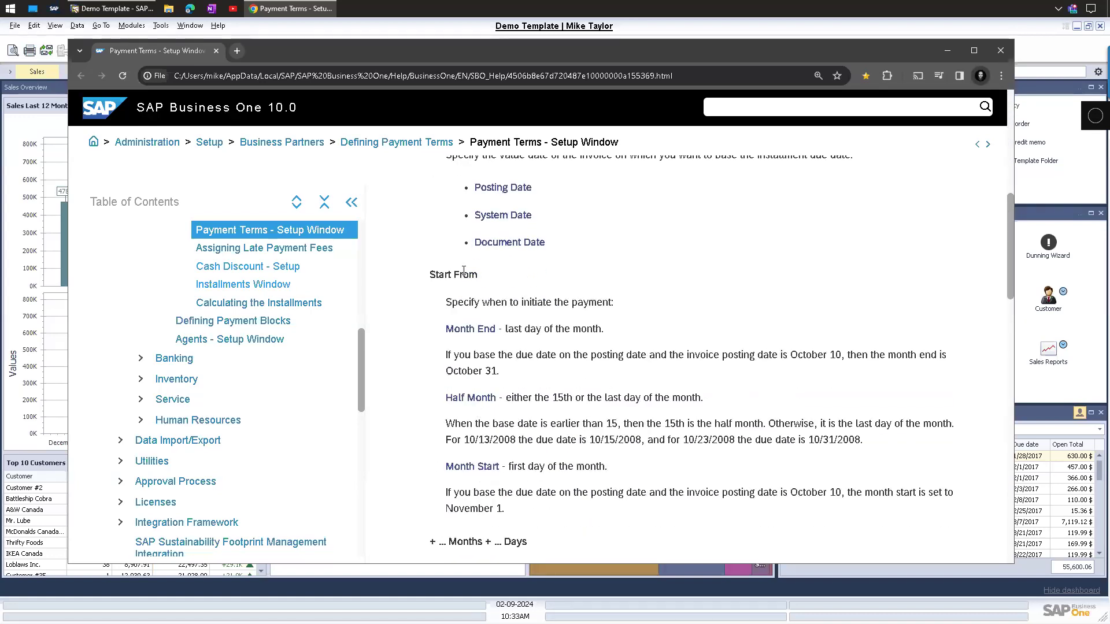
scroll(466, 274, down, 4)
scroll(522, 350, up, 14)
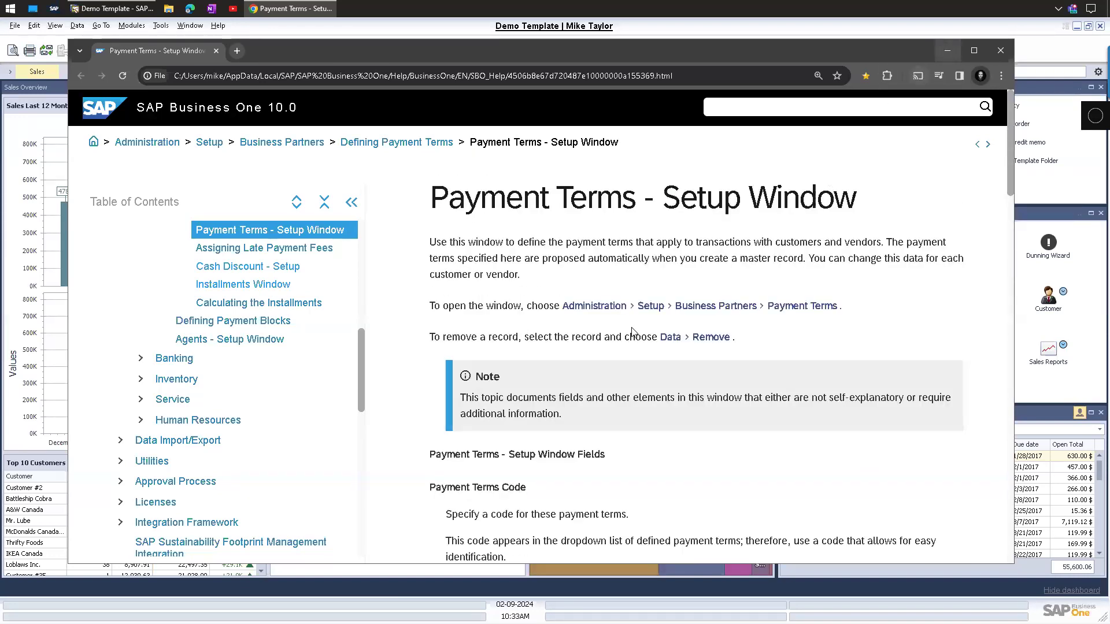
scroll(604, 326, down, 15)
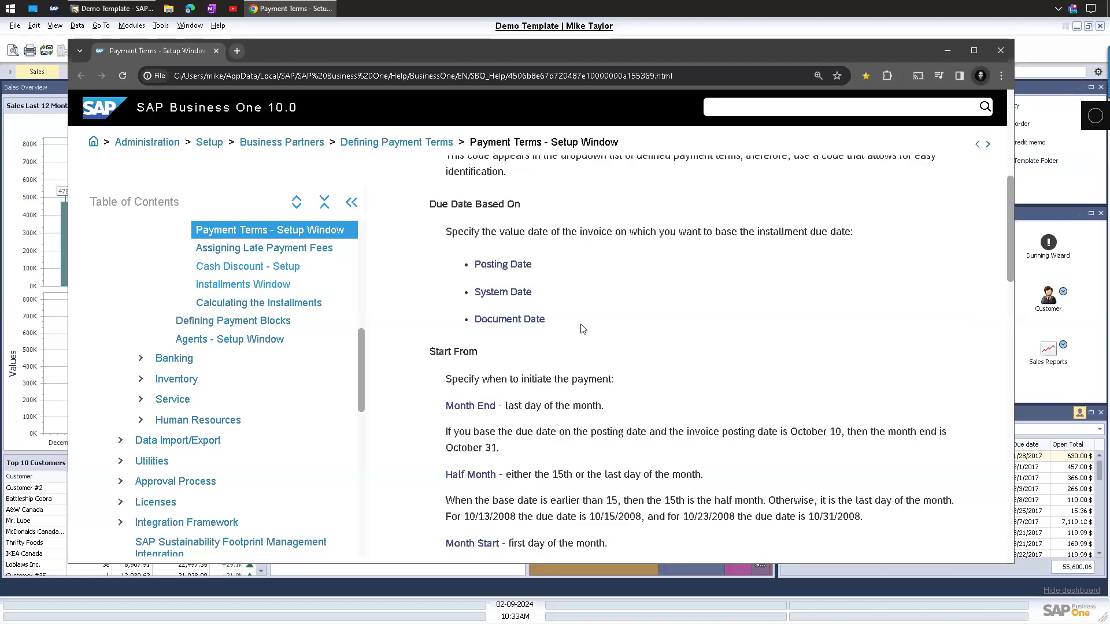
scroll(485, 249, down, 8)
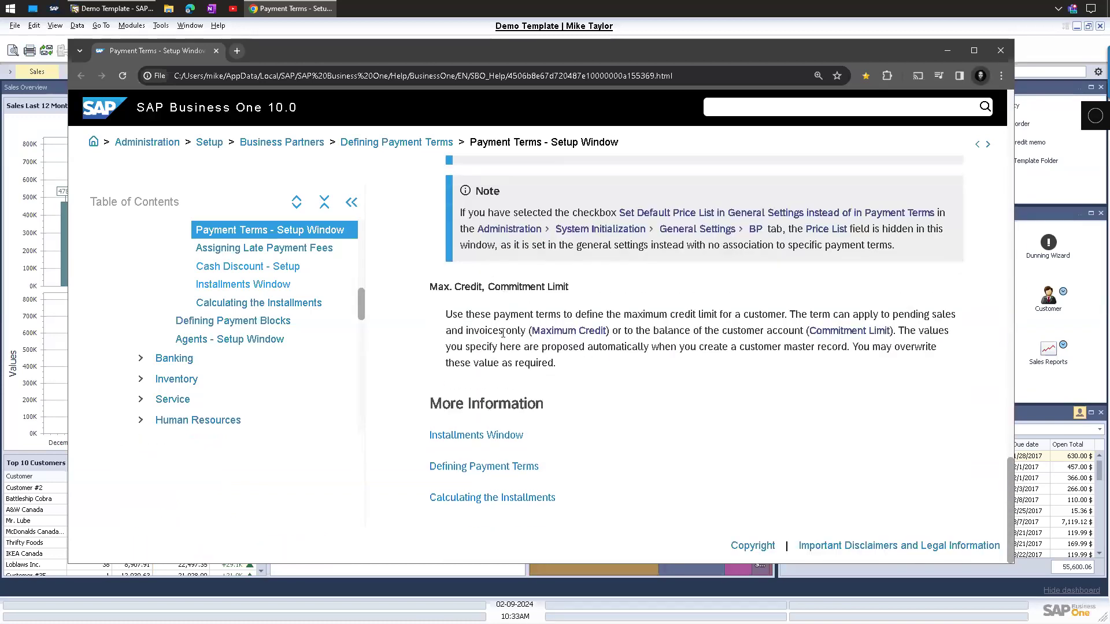
scroll(496, 316, up, 12)
scroll(496, 317, up, 5)
scroll(243, 284, up, 1)
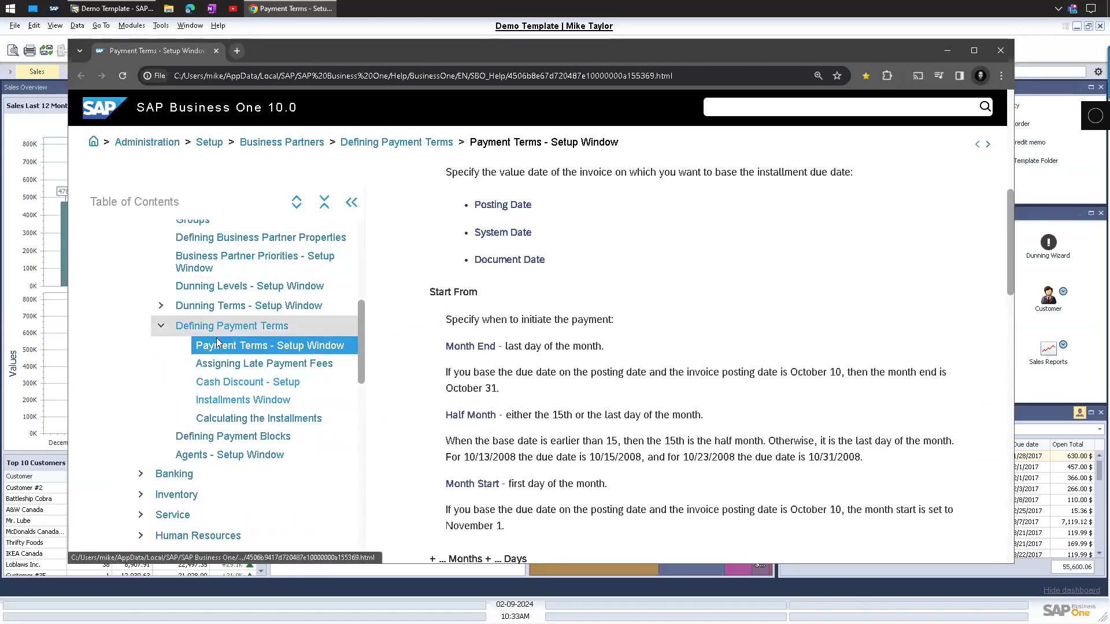
click(946, 51)
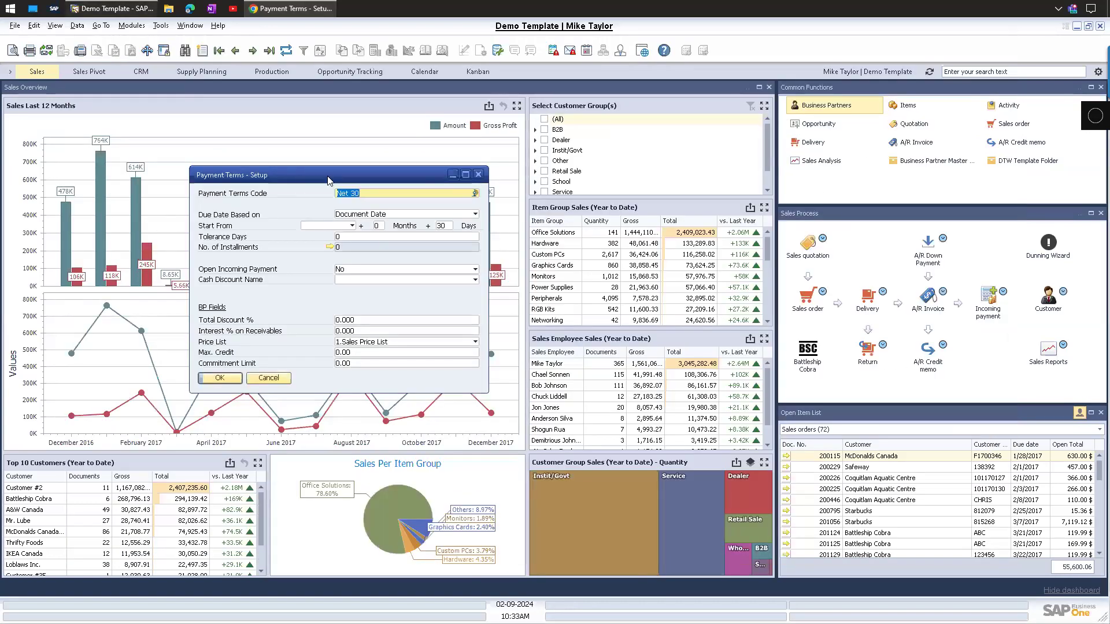
Reopen the Payment Terms help page in Chrome and check its local file address, closing the duplicate tab.
click(282, 8)
scroll(520, 274, up, 7)
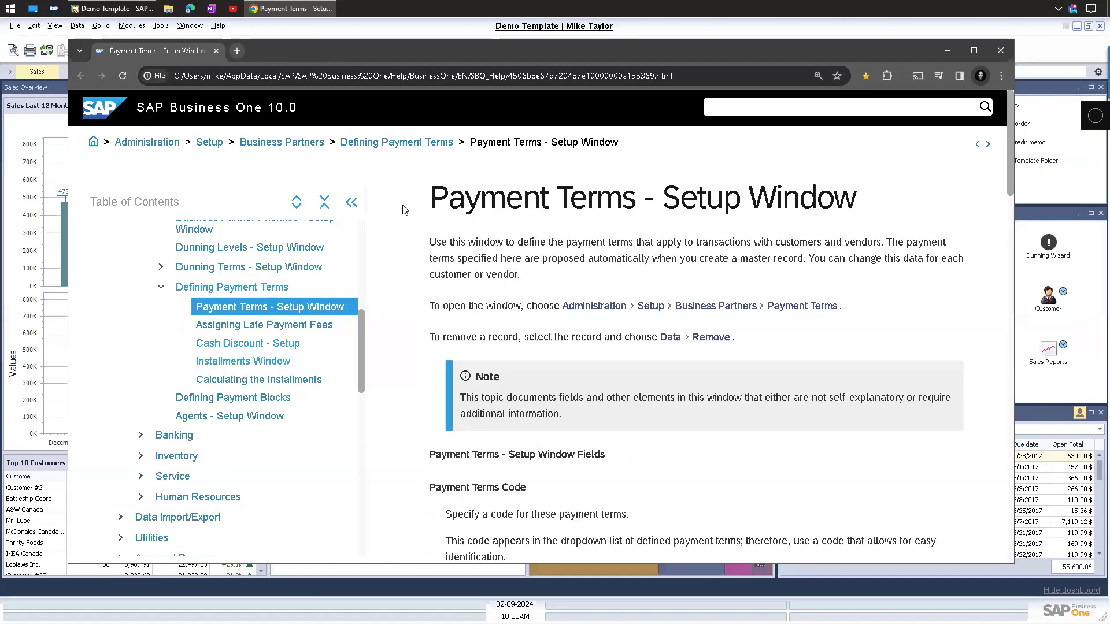
key(alt+Tab)
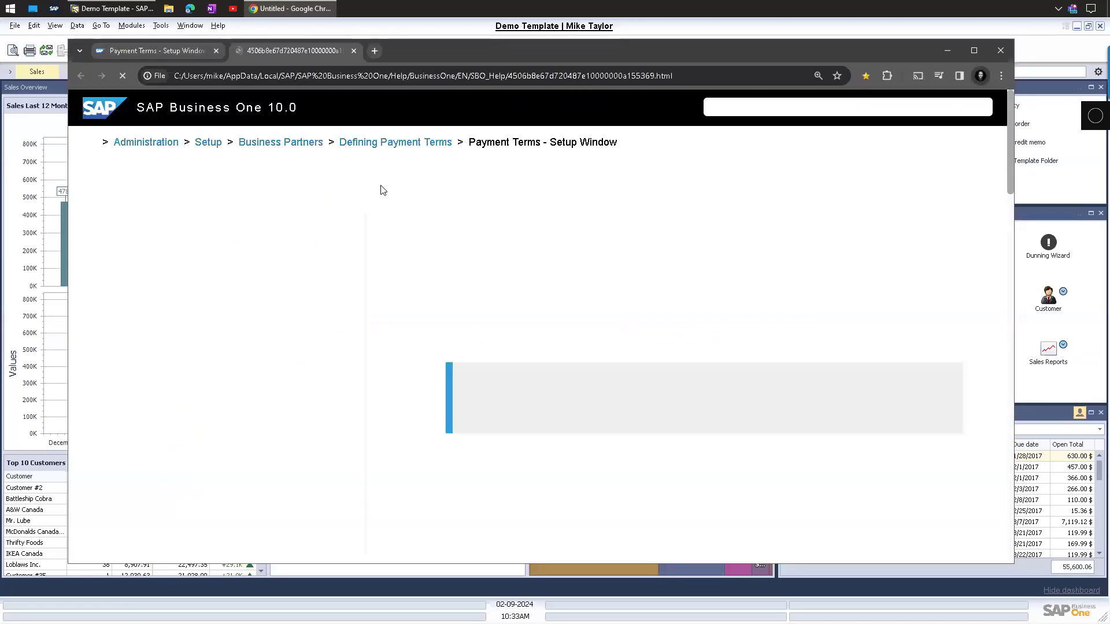
click(354, 54)
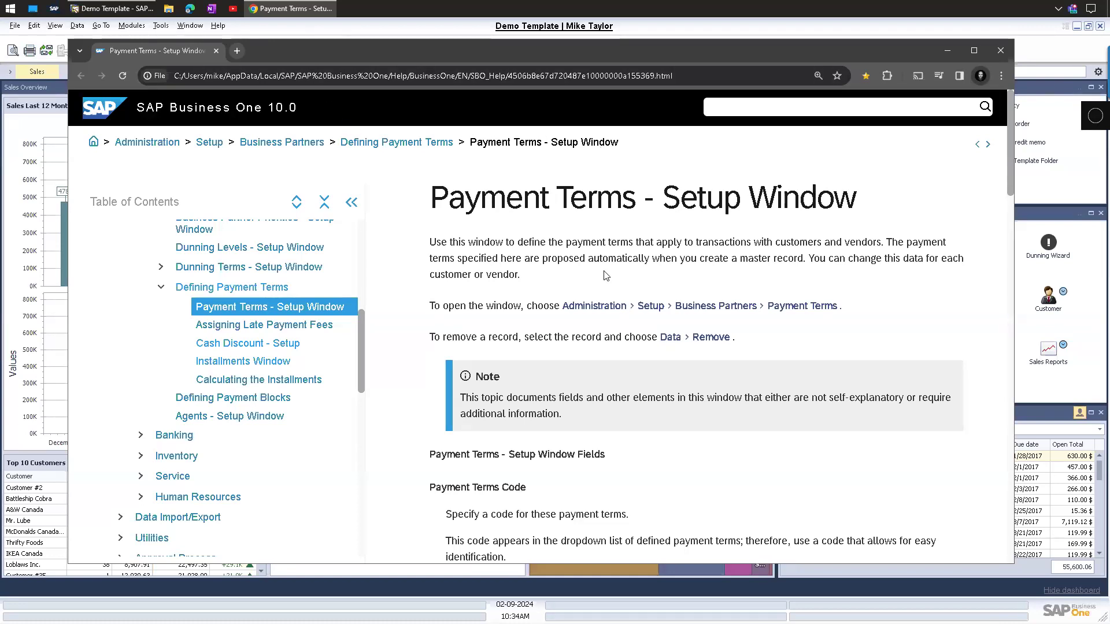
click(221, 74)
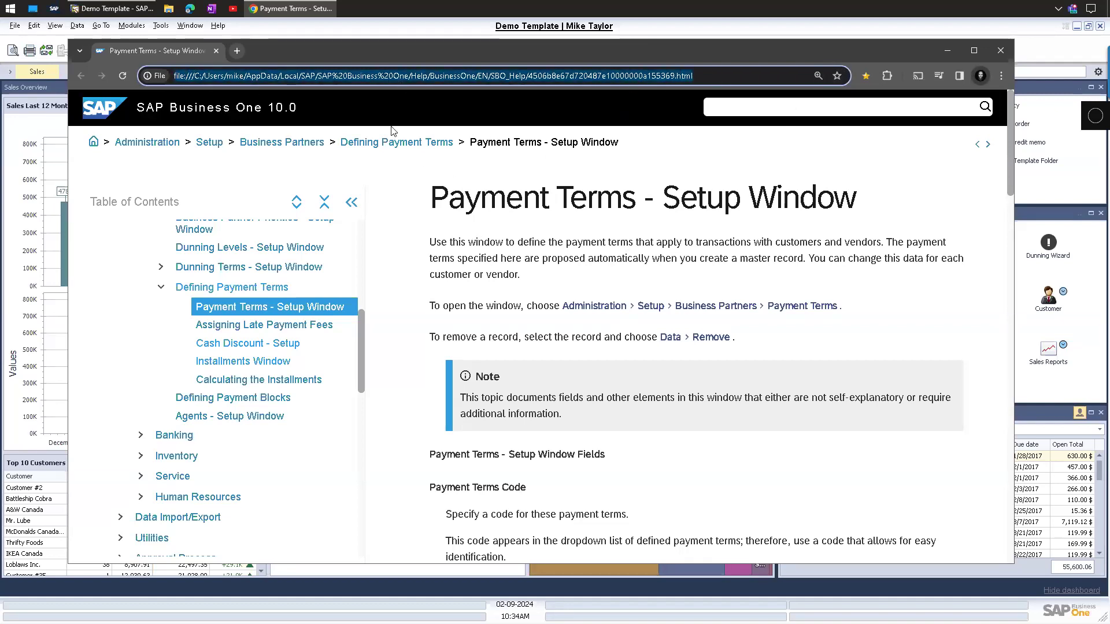
click(545, 263)
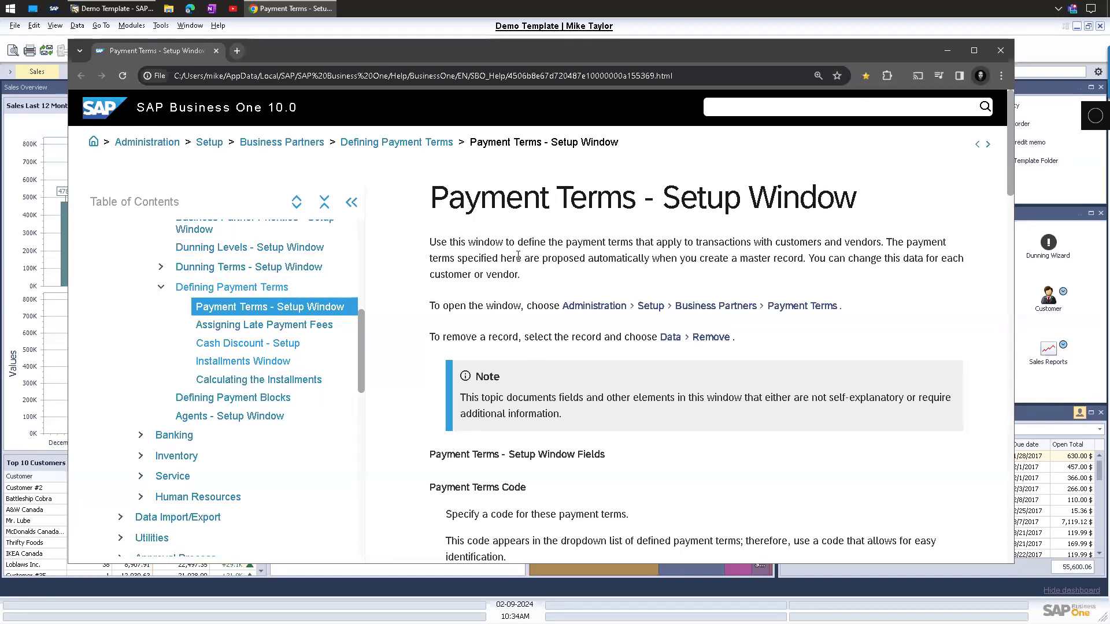
Examine the help's table of contents around Defining Payment Terms, and return to the Payment Terms setup in SAP Business One.
scroll(209, 347, down, 3)
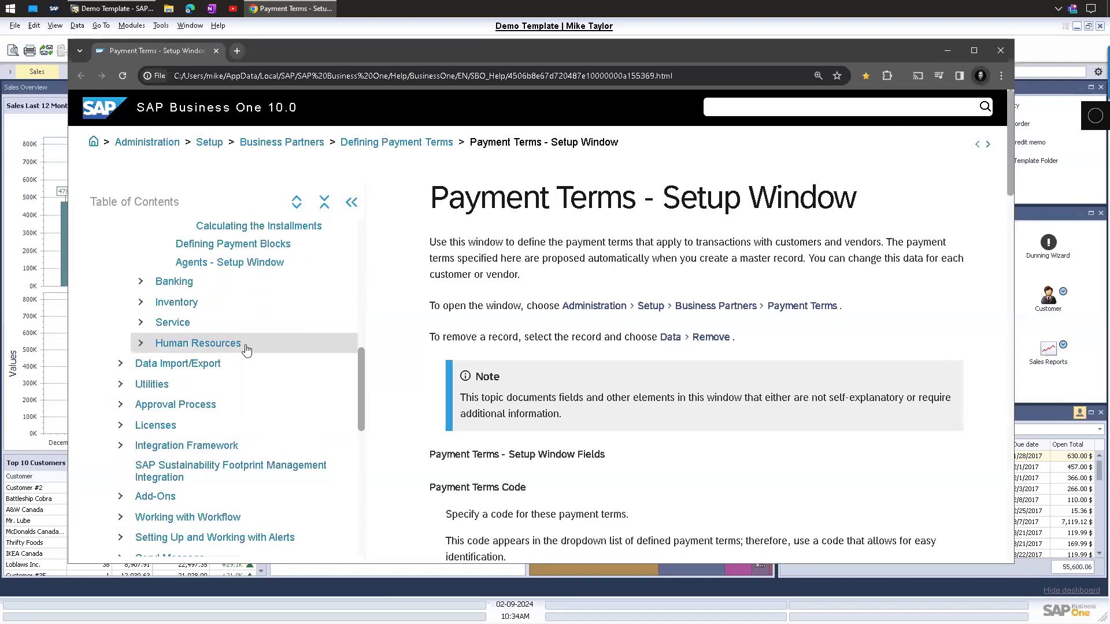
scroll(209, 351, up, 6)
scroll(214, 341, up, 3)
scroll(218, 332, down, 4)
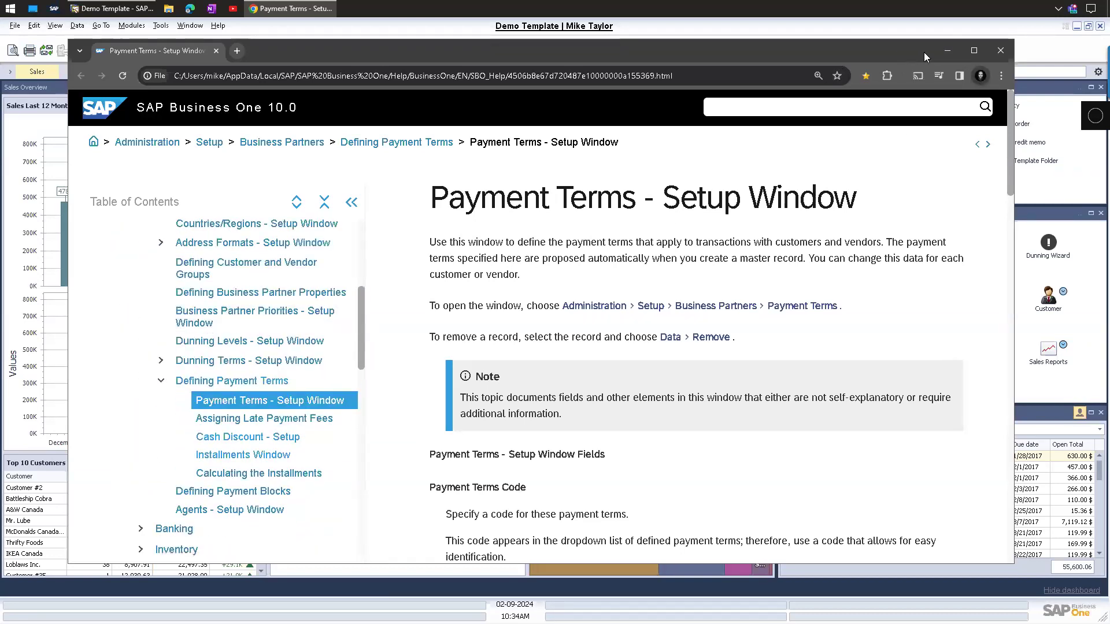
click(943, 53)
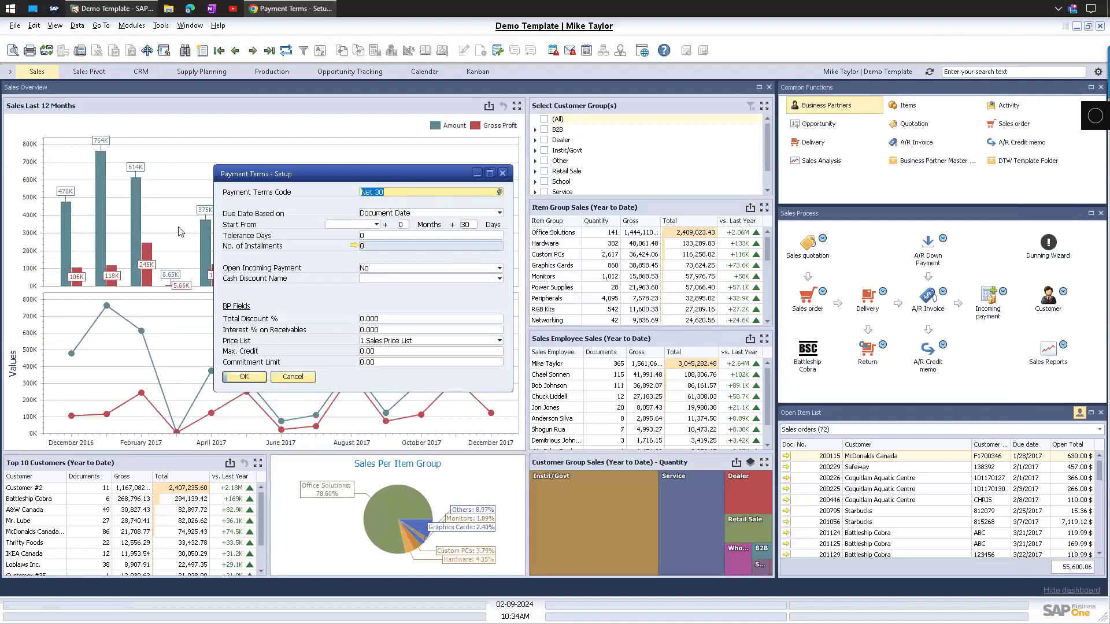
click(278, 9)
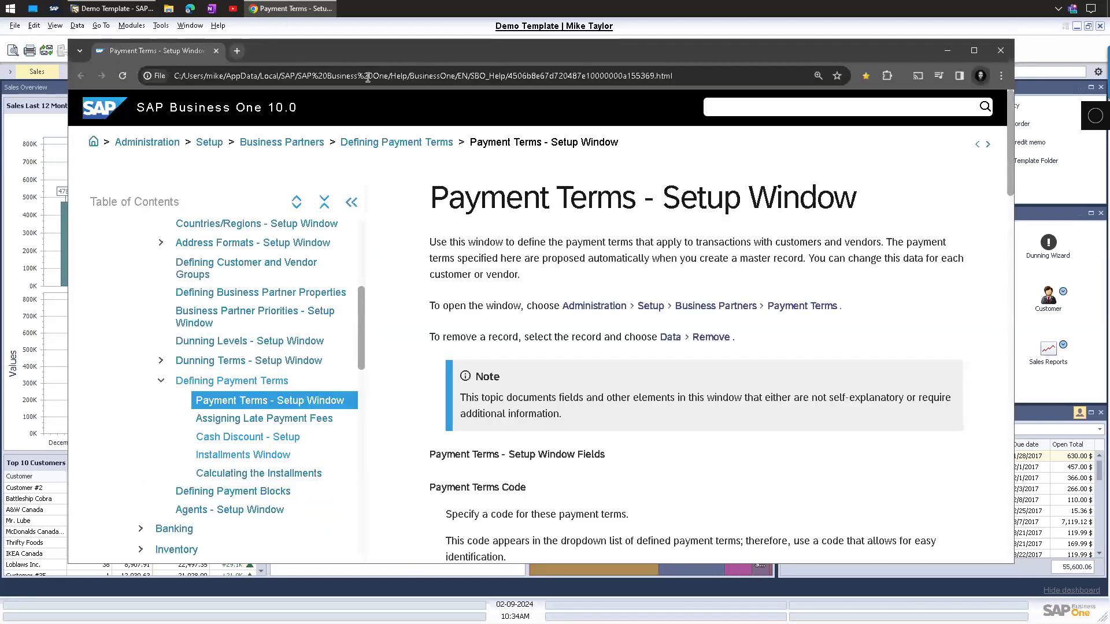
click(949, 51)
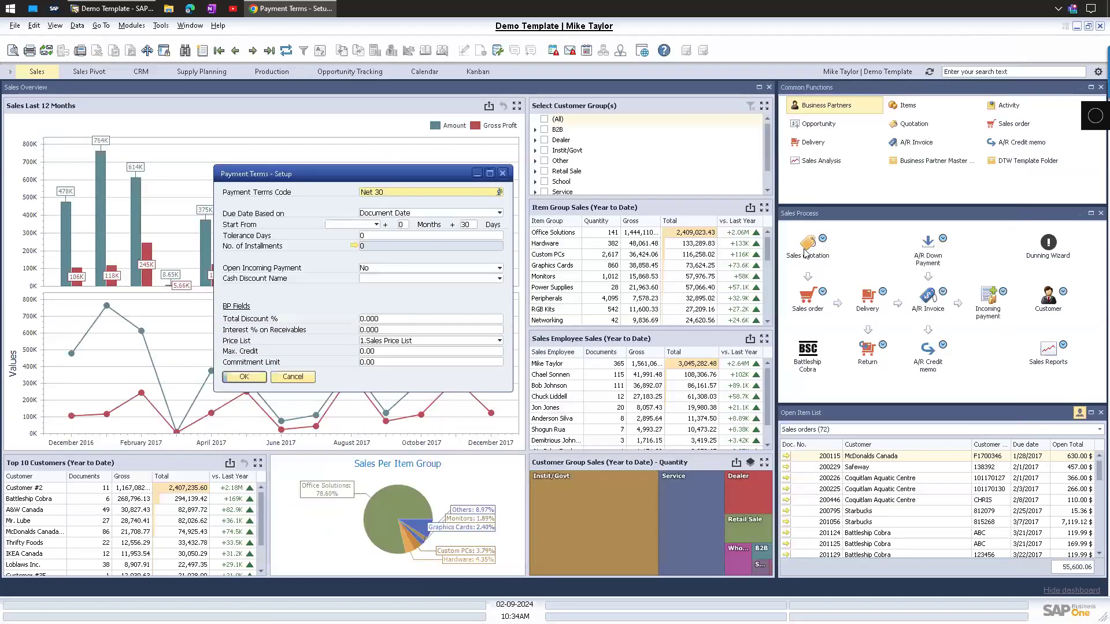
Inspect the full file path of the Payment Terms help page in Chrome and return to SAP Business One.
drag(325, 174, 319, 206)
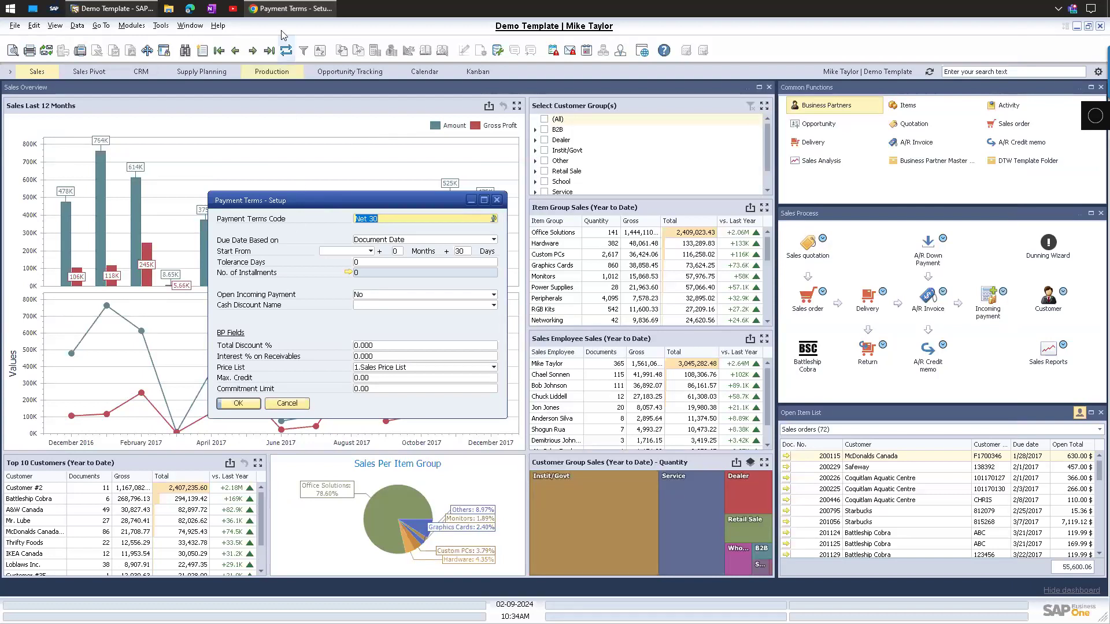
click(292, 8)
click(298, 76)
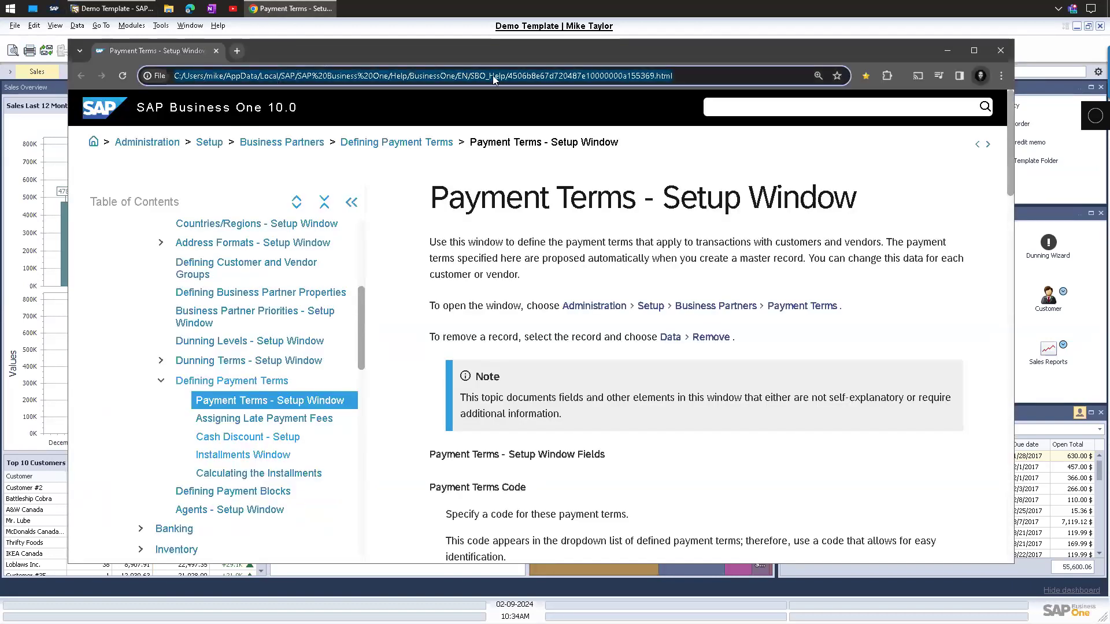
click(946, 51)
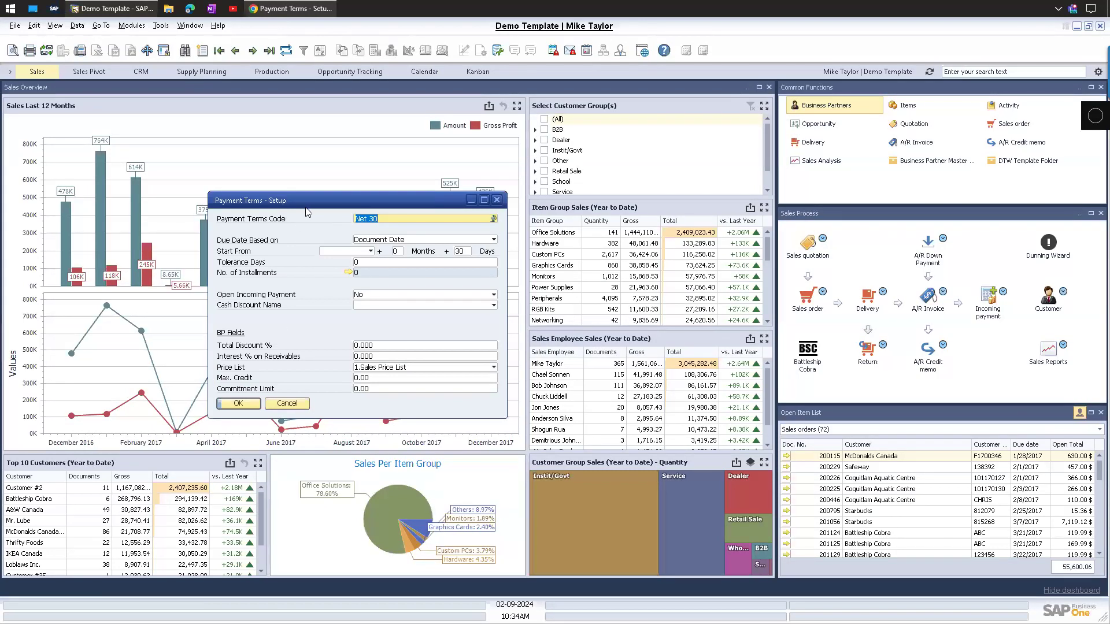
Switch the Net 30 term's due date basis to Posting Date and back to Document Date.
drag(302, 196, 286, 185)
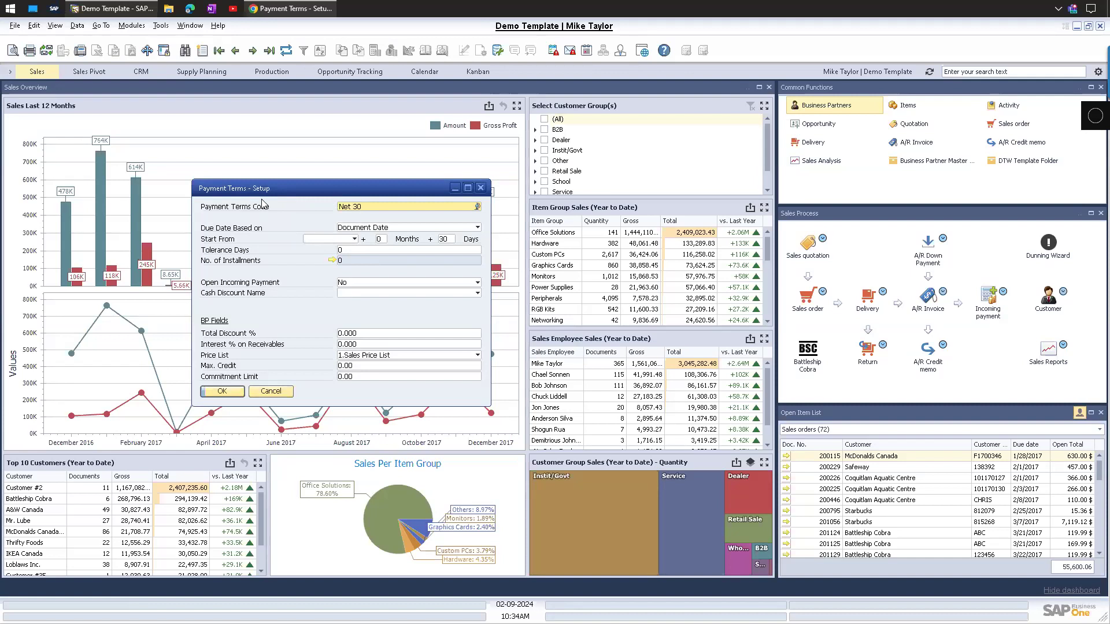
drag(339, 206, 381, 208)
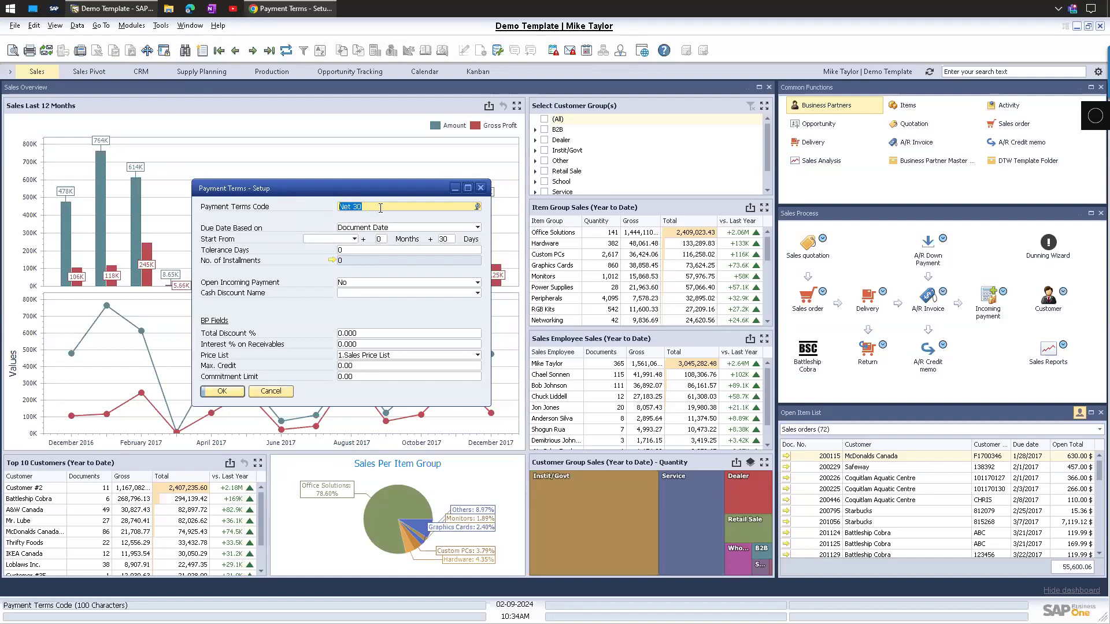
click(367, 228)
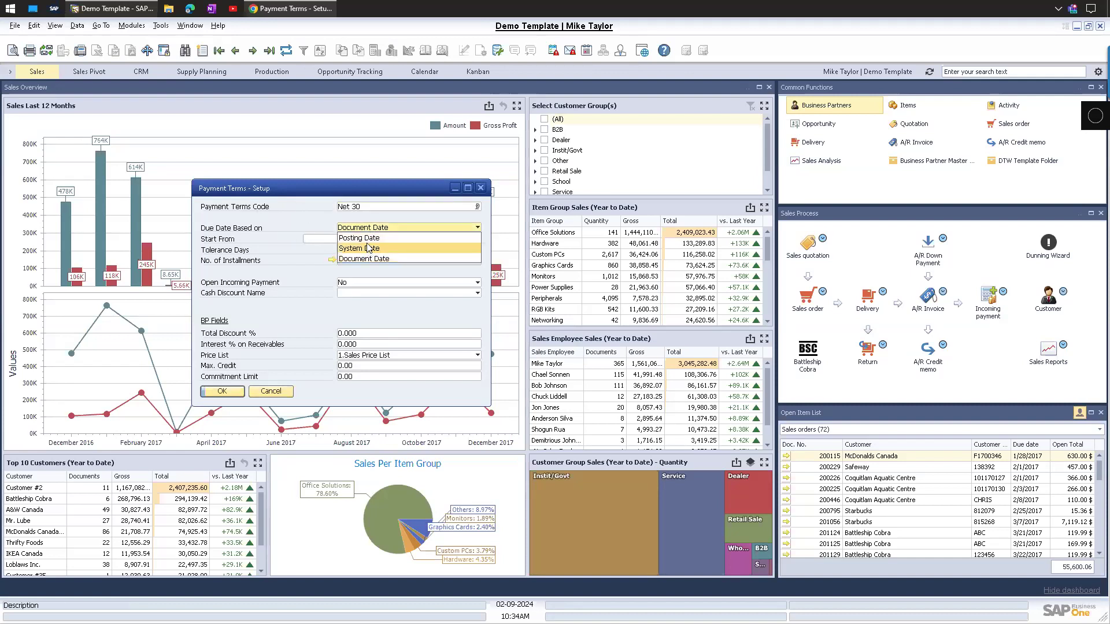
click(368, 238)
click(366, 228)
click(366, 258)
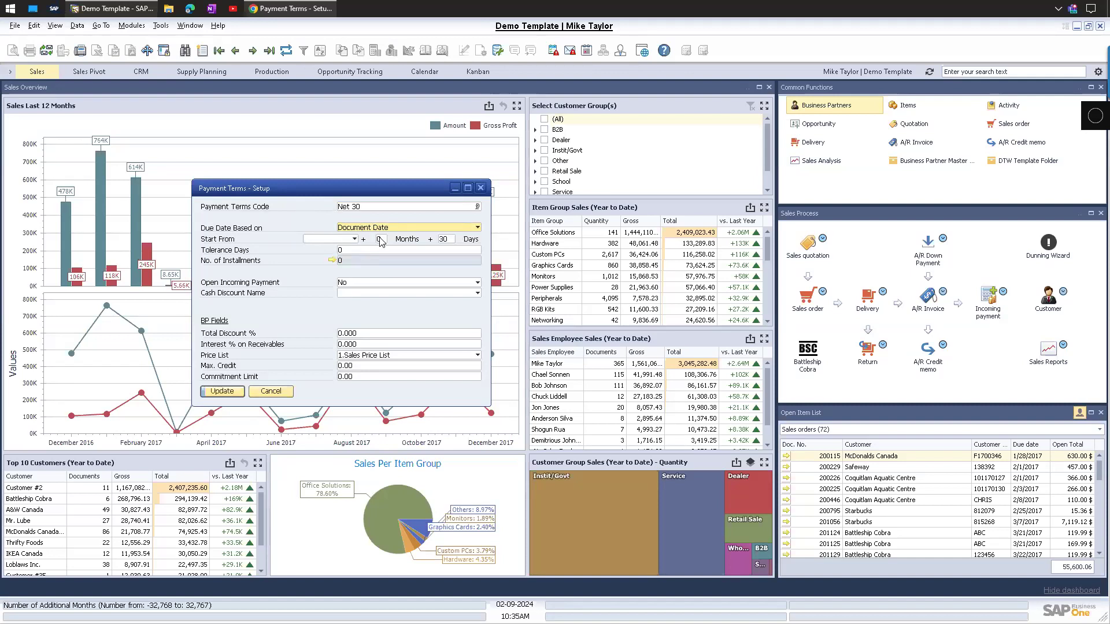
click(370, 228)
click(370, 230)
click(369, 231)
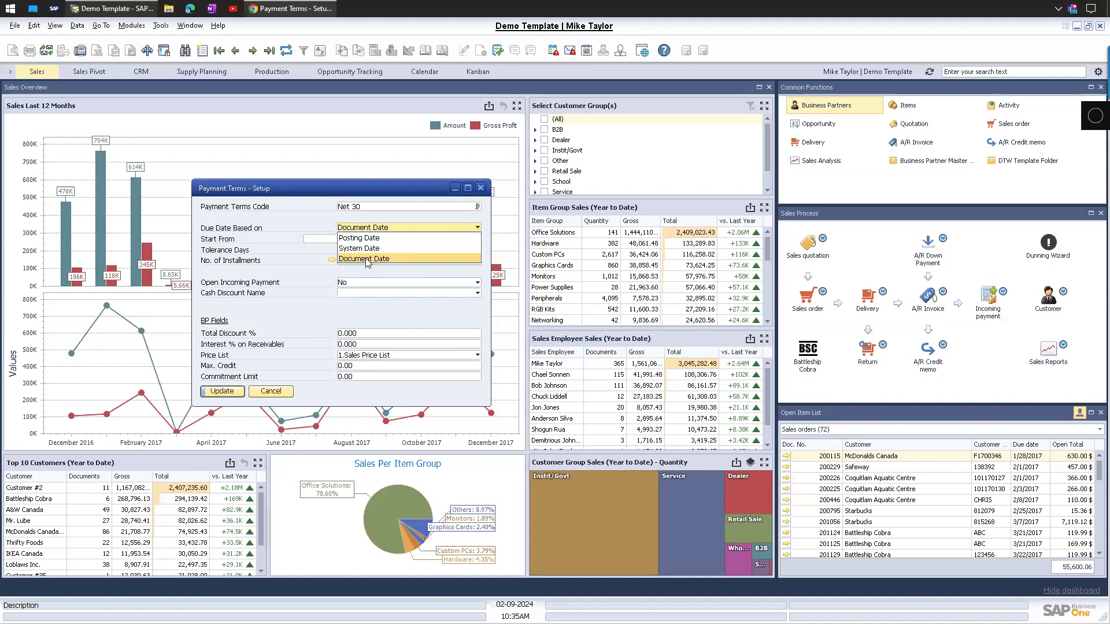
click(366, 259)
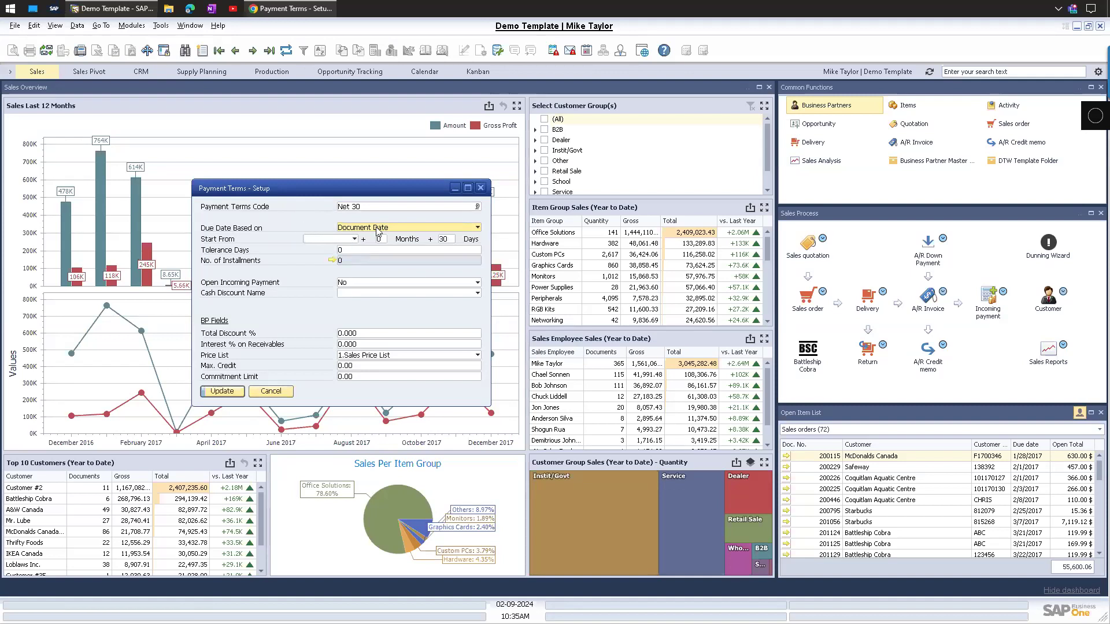
Base the Net 30 term's due date on Posting Date after comparing it with Document Date.
click(377, 230)
click(362, 260)
click(358, 231)
click(363, 239)
click(380, 231)
click(370, 258)
click(365, 229)
click(358, 234)
click(353, 228)
click(351, 240)
click(299, 210)
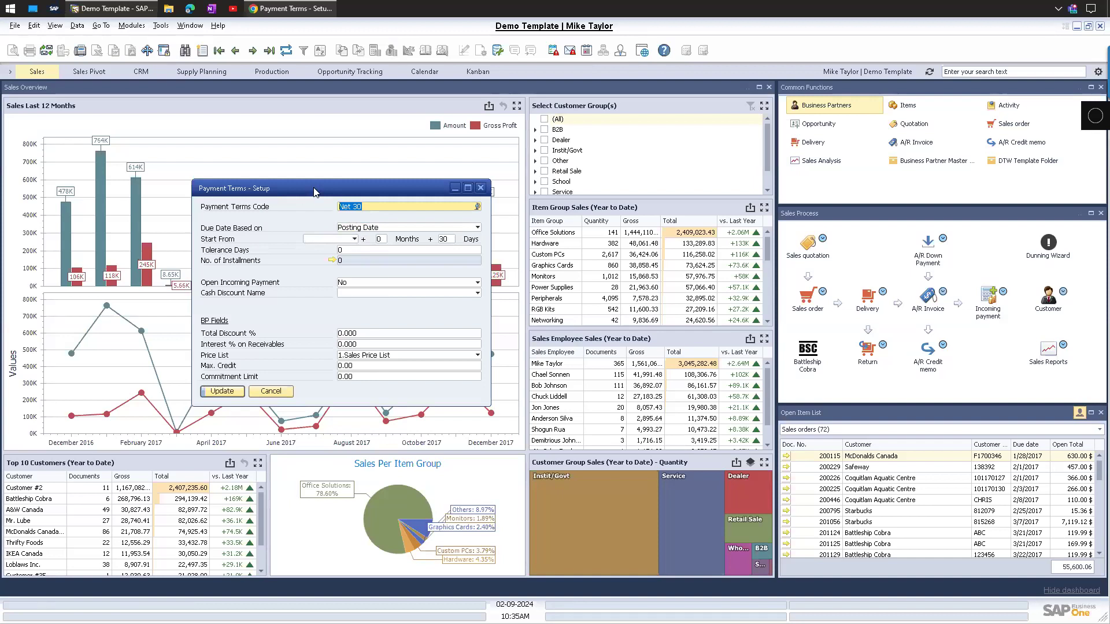
drag(308, 191, 276, 198)
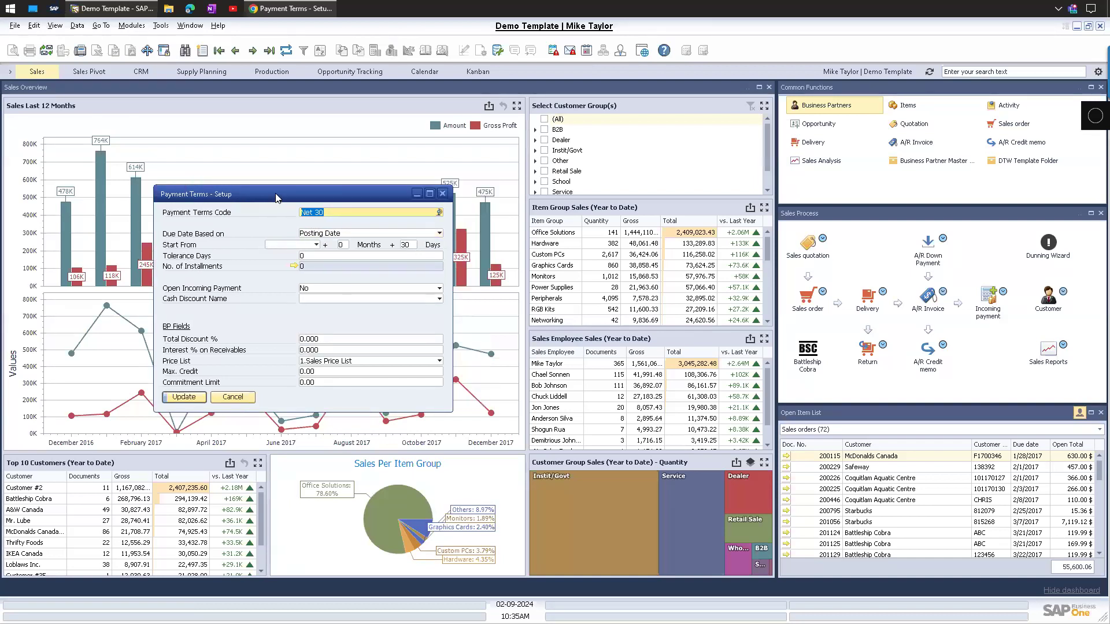
Move the Net 30 setup window aside and start a new A/R invoice for customer Battleship Cobra.
click(335, 213)
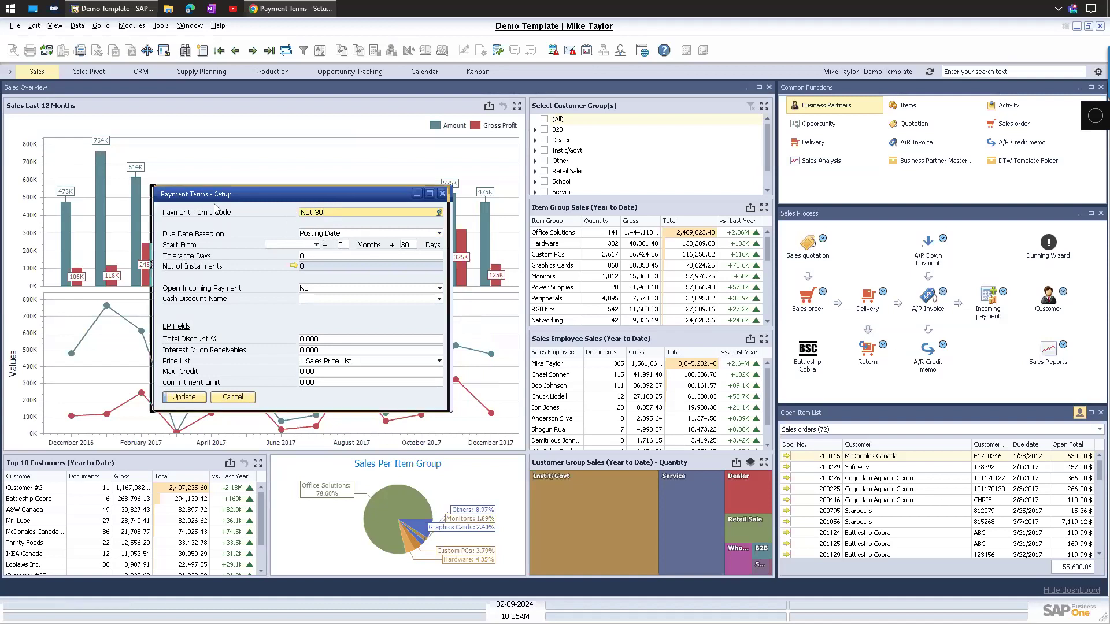
drag(216, 195, 154, 200)
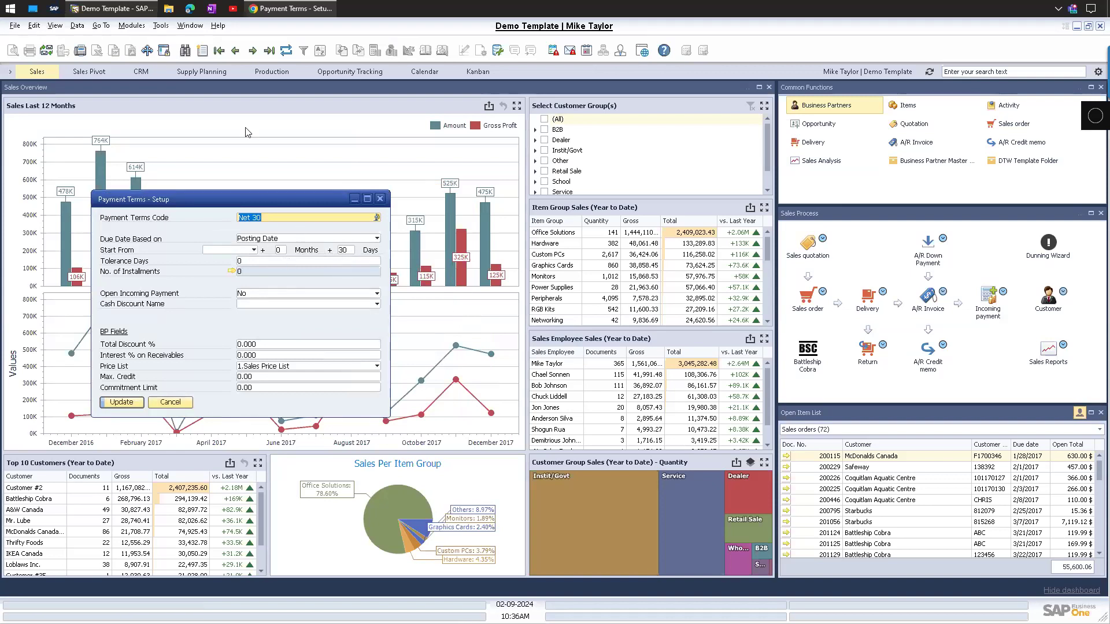
click(131, 25)
mouse_move(157, 90)
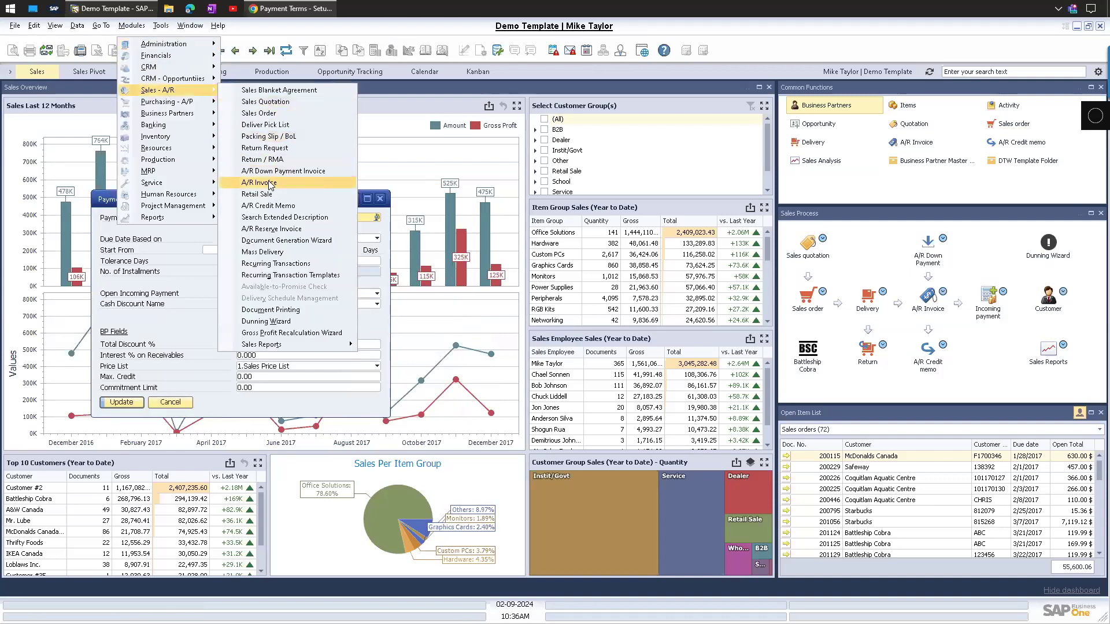
click(262, 183)
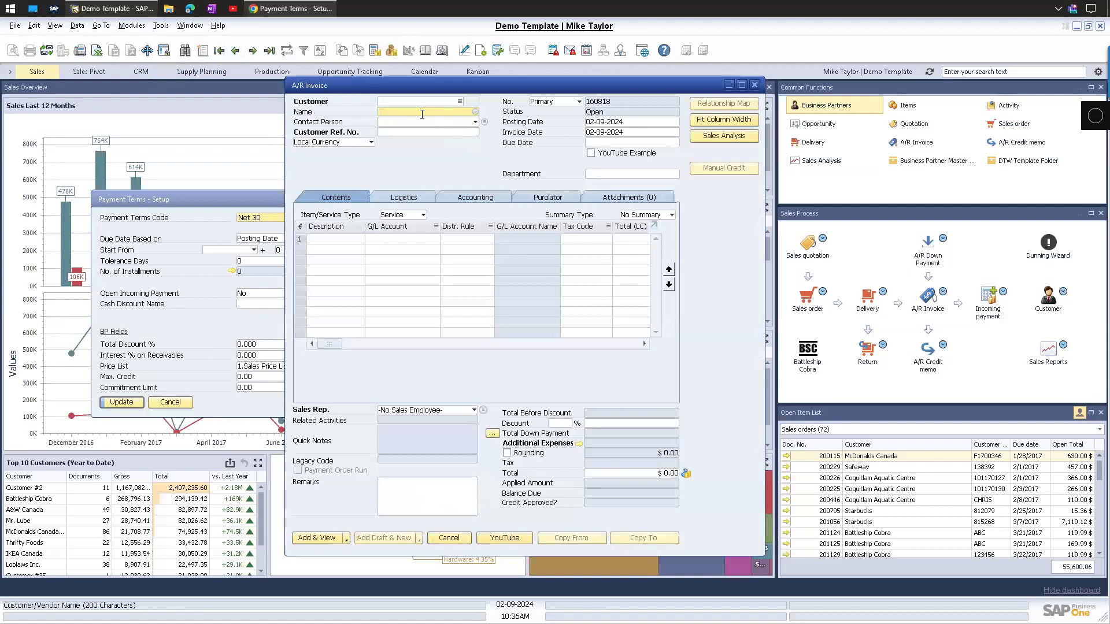
text(batt)
key(Tab)
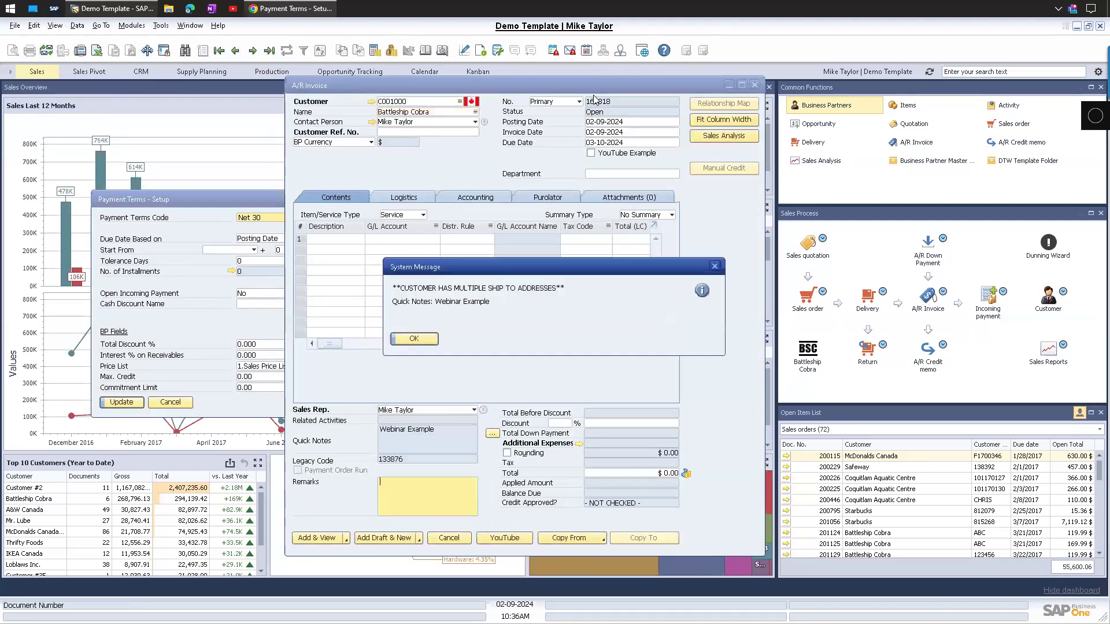
click(414, 338)
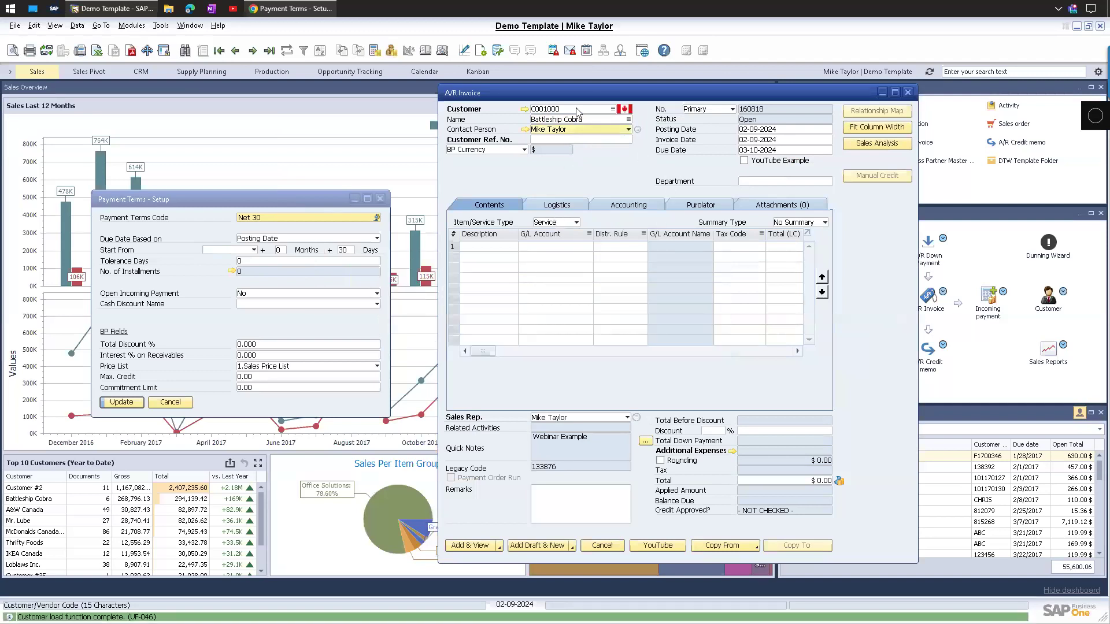
Show the invoice's accounting details and compare its posting date with its due date.
drag(578, 93, 550, 92)
click(601, 203)
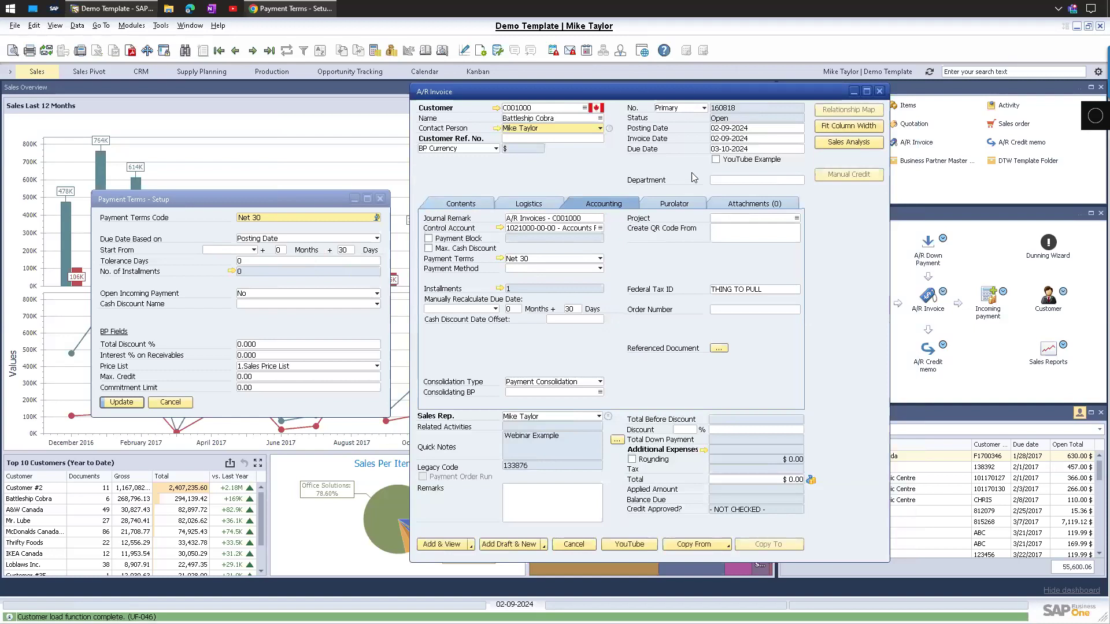
click(762, 129)
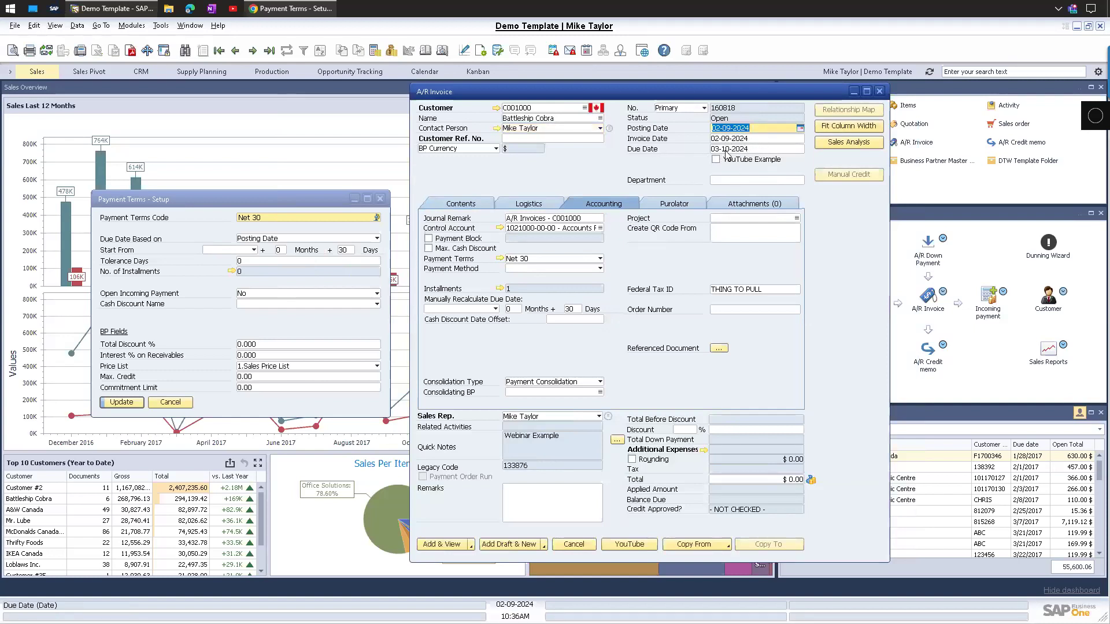
click(725, 150)
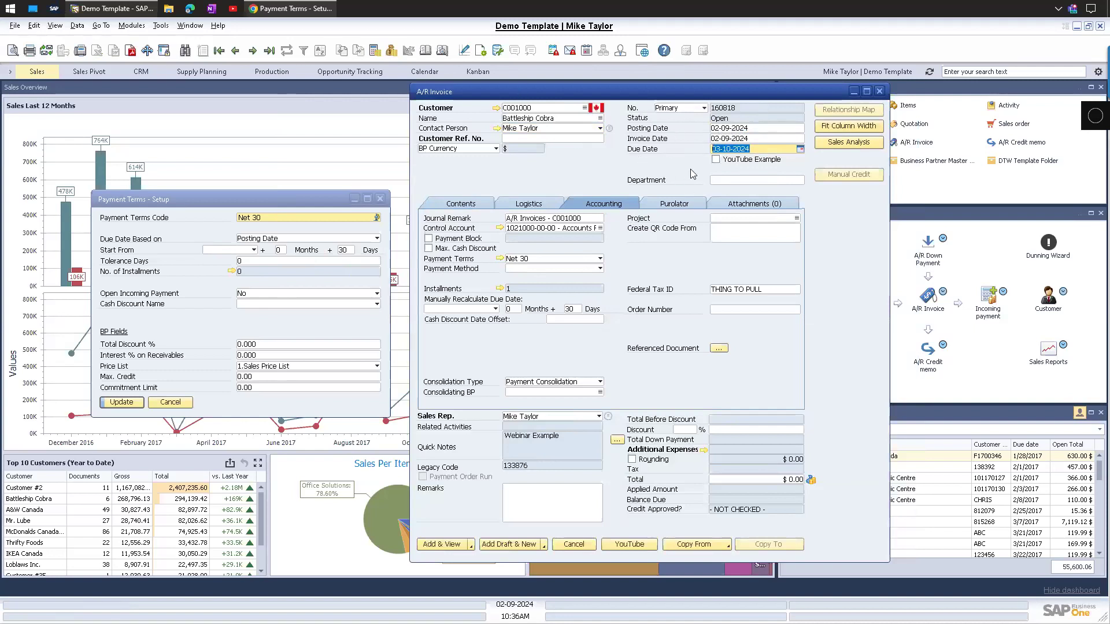
click(721, 148)
drag(761, 146, 683, 149)
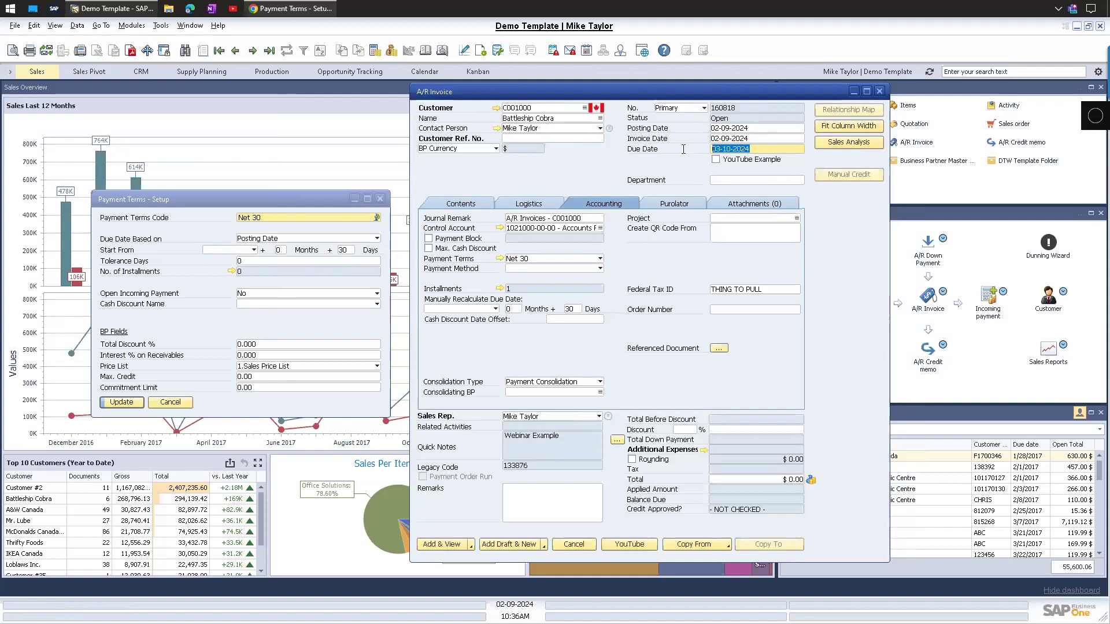
Try 02-01-2024 as the invoice's posting date to test the due date calculation, and restore today's date.
click(758, 130)
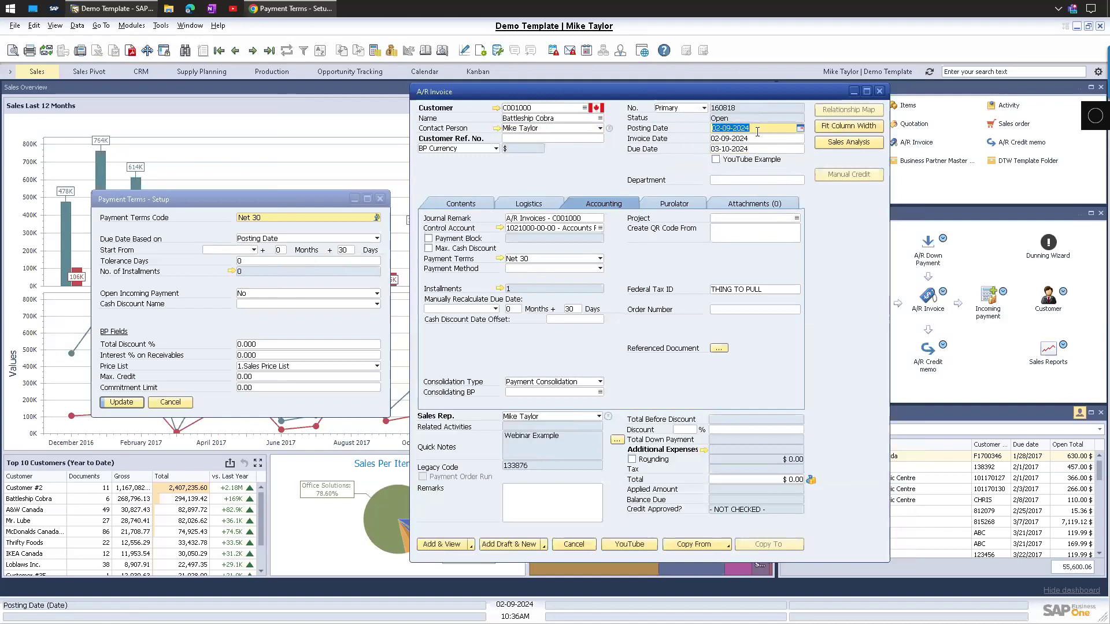
text(1)
key(Tab)
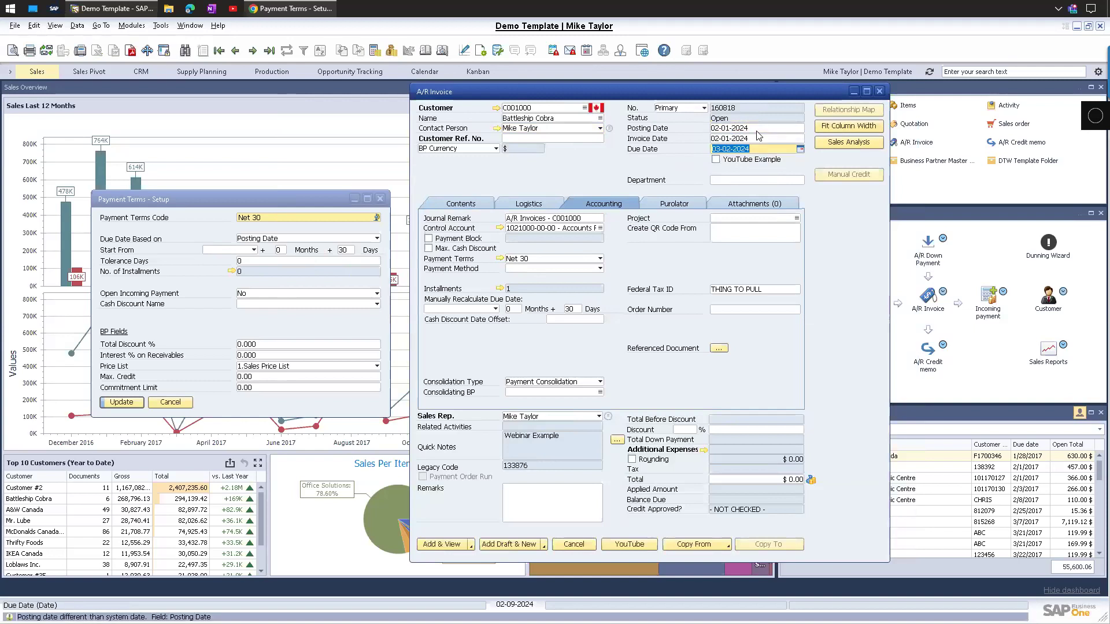
click(757, 130)
text(t)
key(Tab)
Try the 15th of the month as the invoice's posting date and restore today's date.
click(762, 128)
text(15)
key(Tab)
click(762, 129)
text(t)
key(Tab)
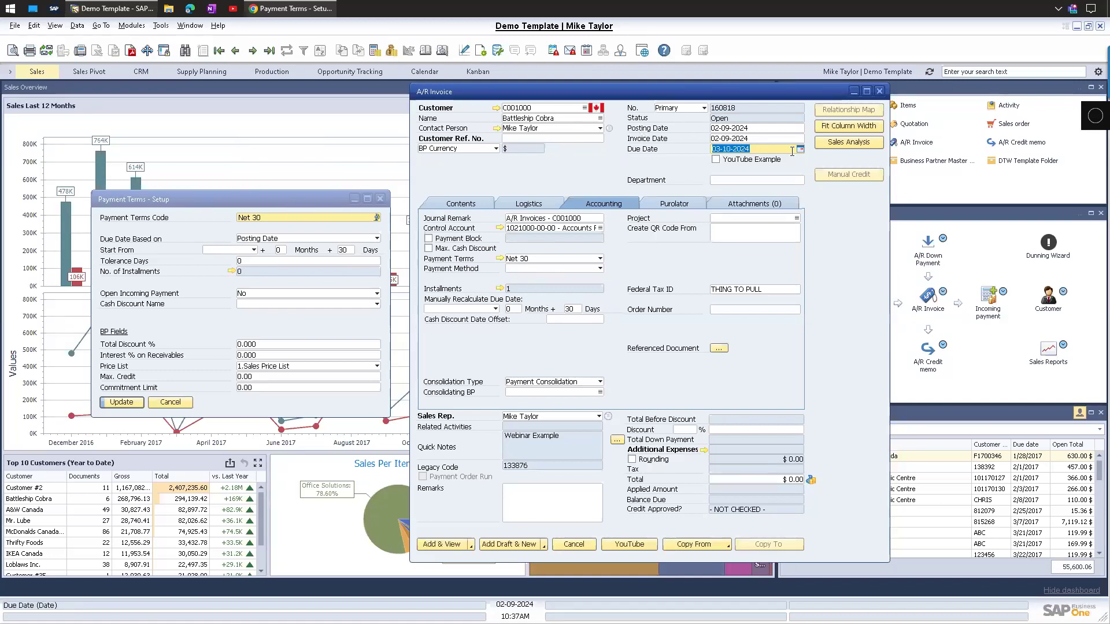
Open the Net 30 definition from the invoice, try 60 additional days and discard the change.
click(570, 309)
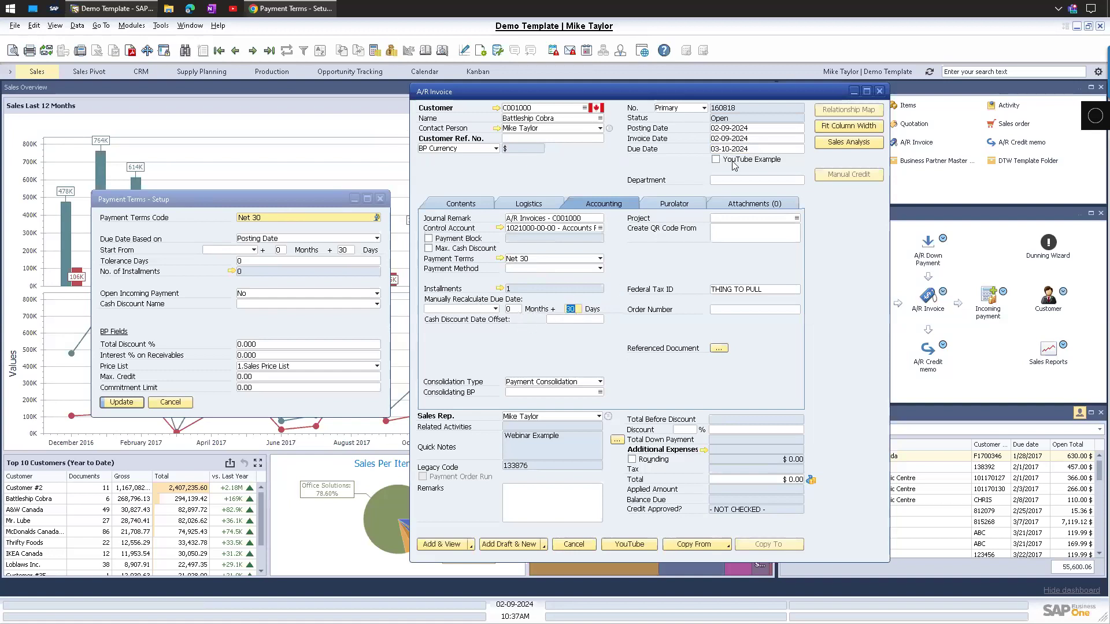
click(755, 148)
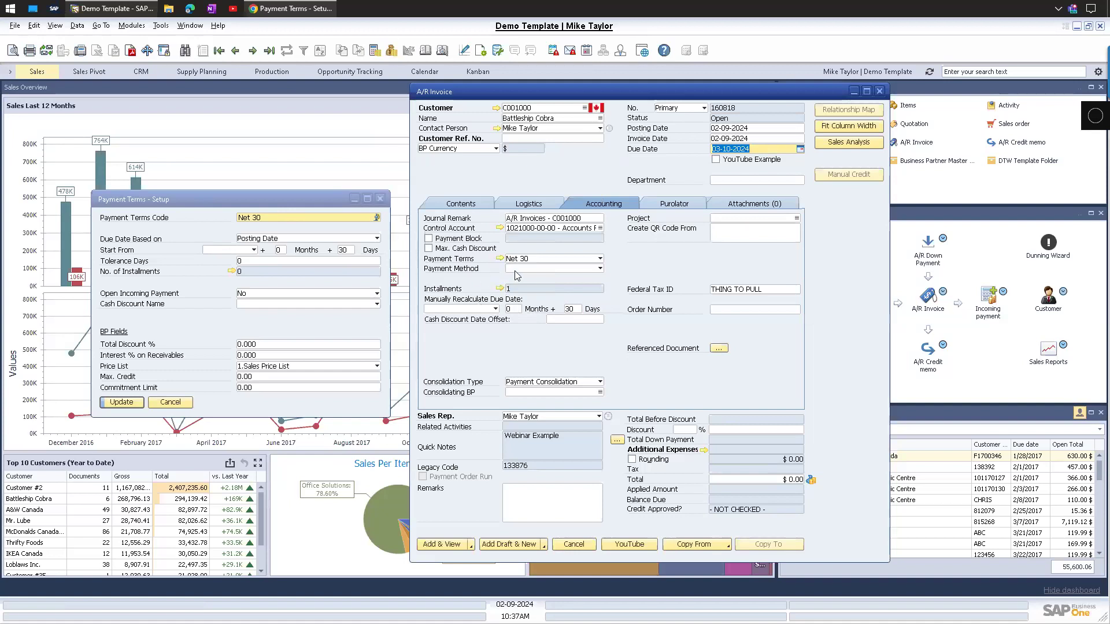
click(499, 259)
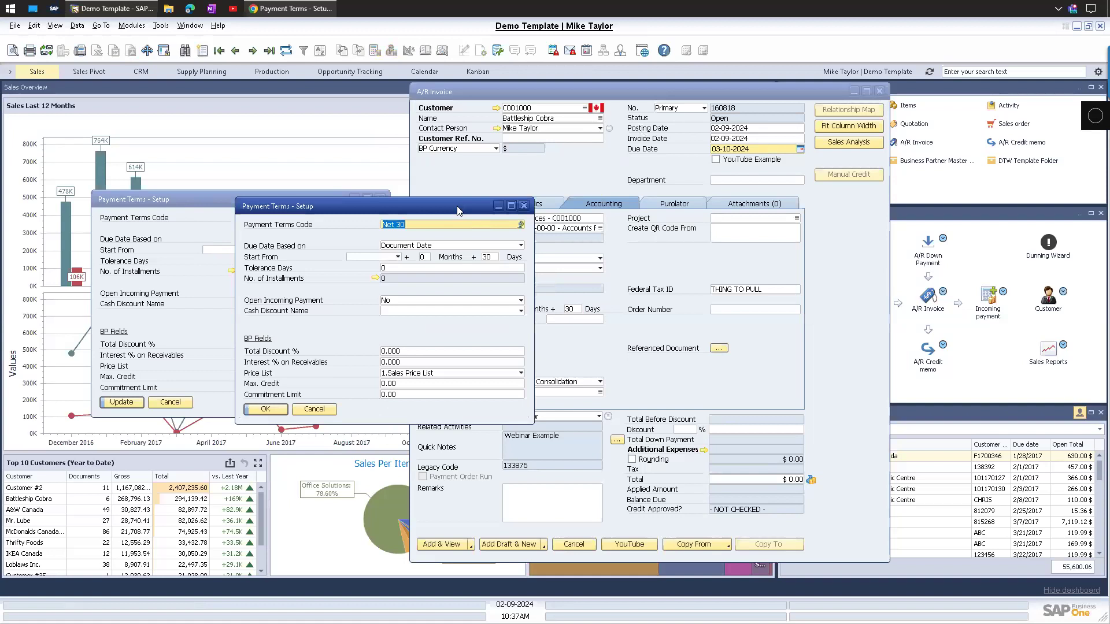
drag(458, 207, 644, 298)
click(680, 349)
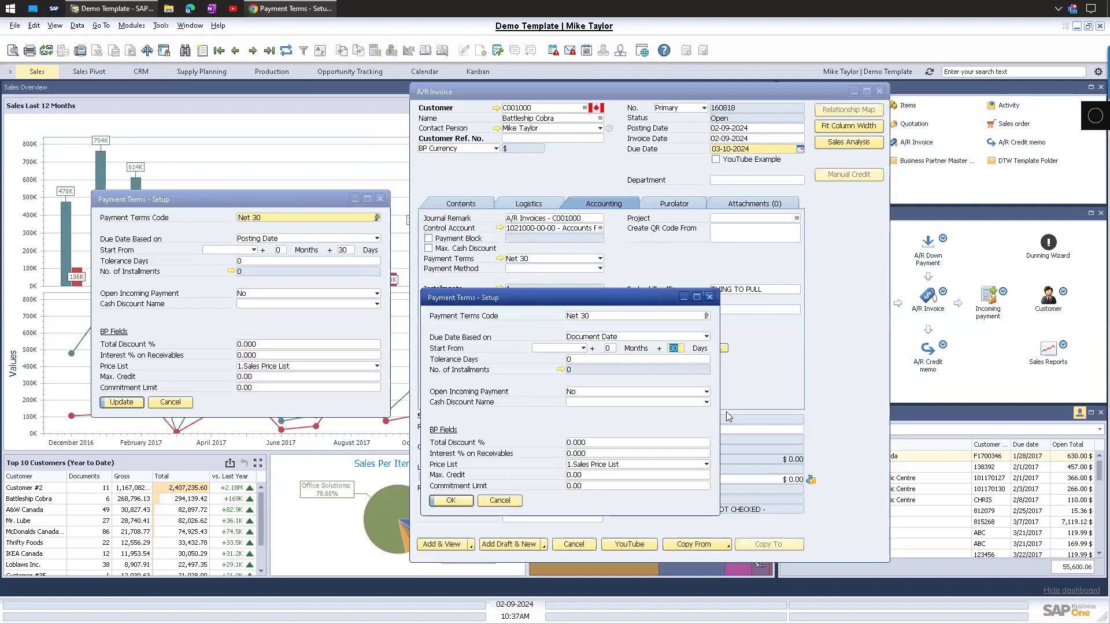
text(60)
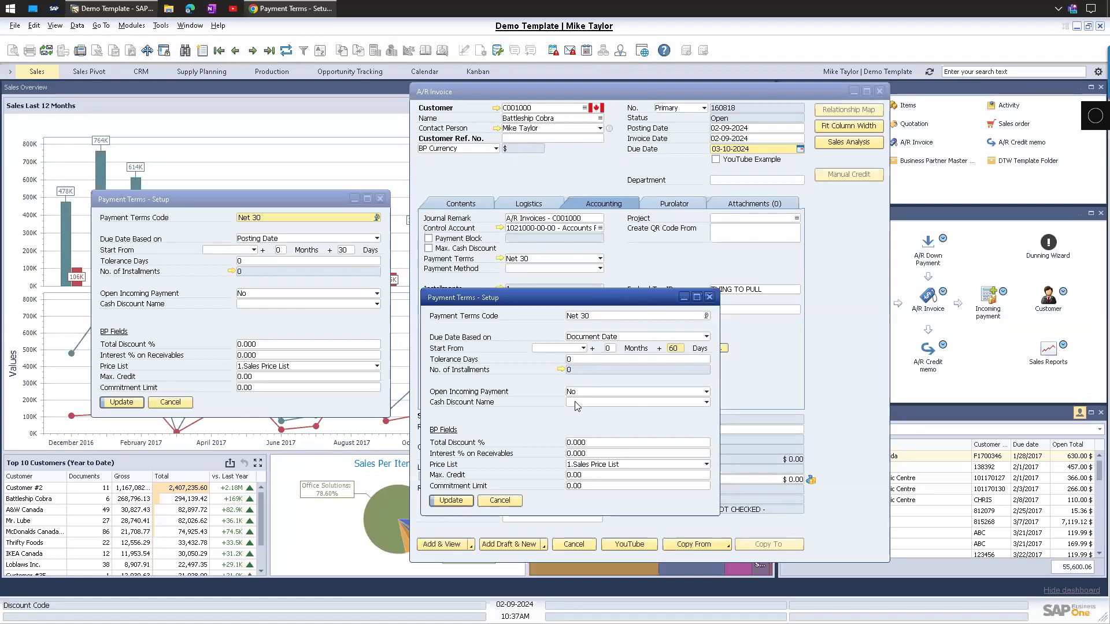
drag(680, 349, 667, 348)
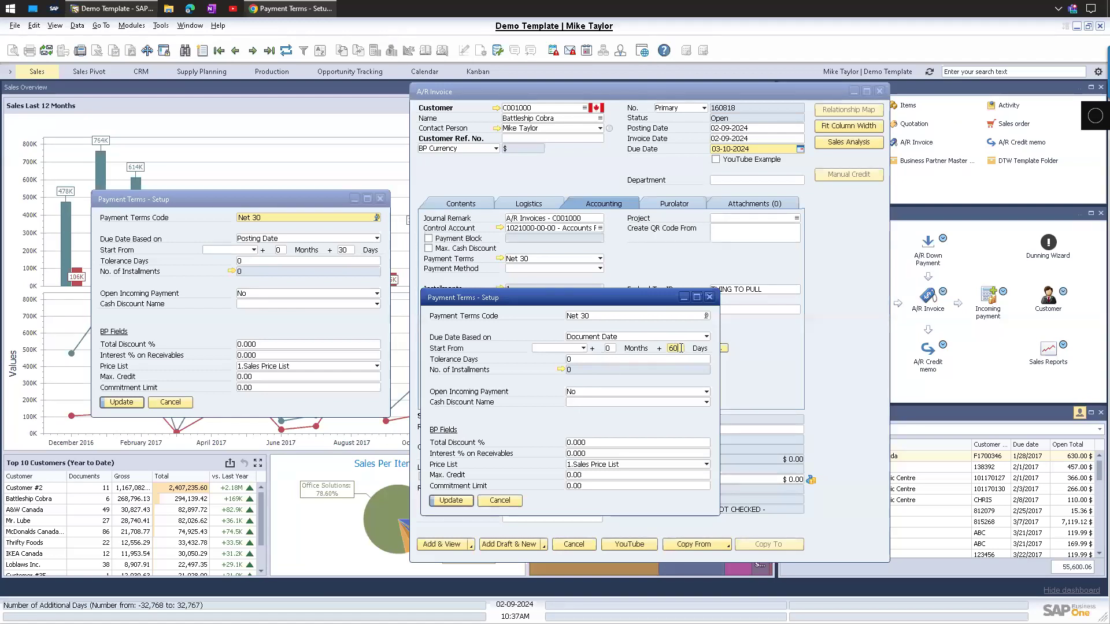
click(588, 318)
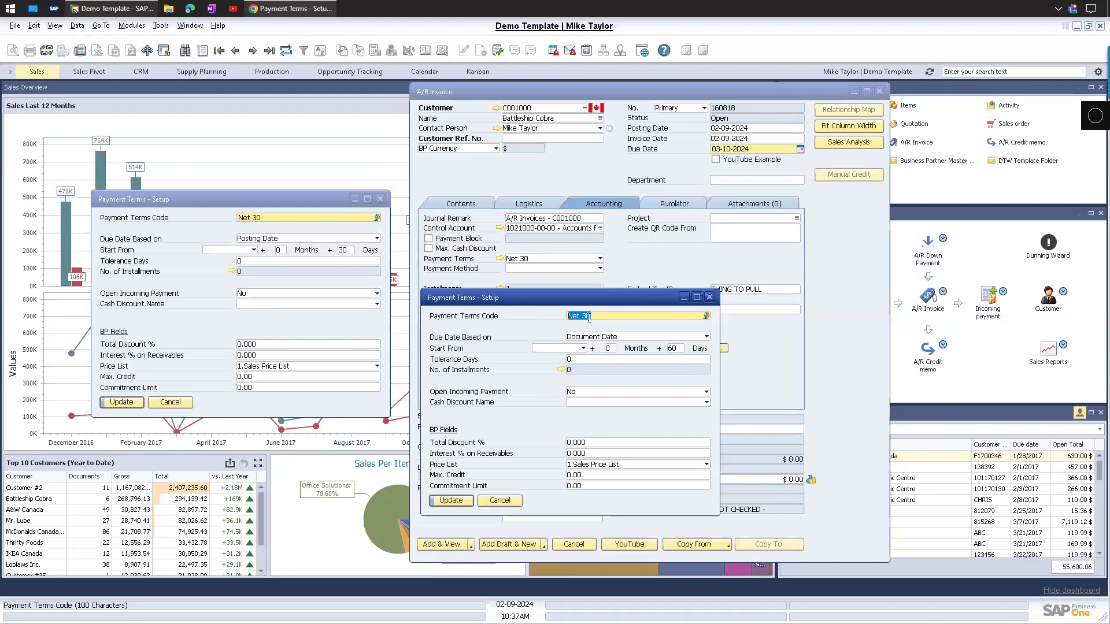
double_click(671, 349)
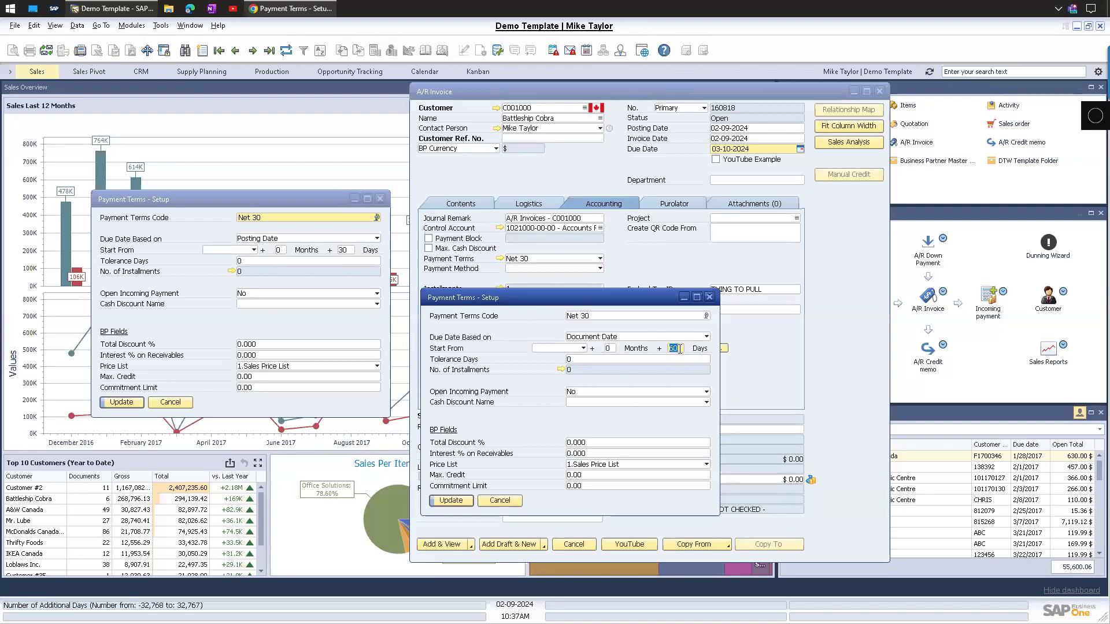
click(501, 500)
Reopen the invoice's Net 30 definition to check its additional days, and close it without changes.
click(499, 258)
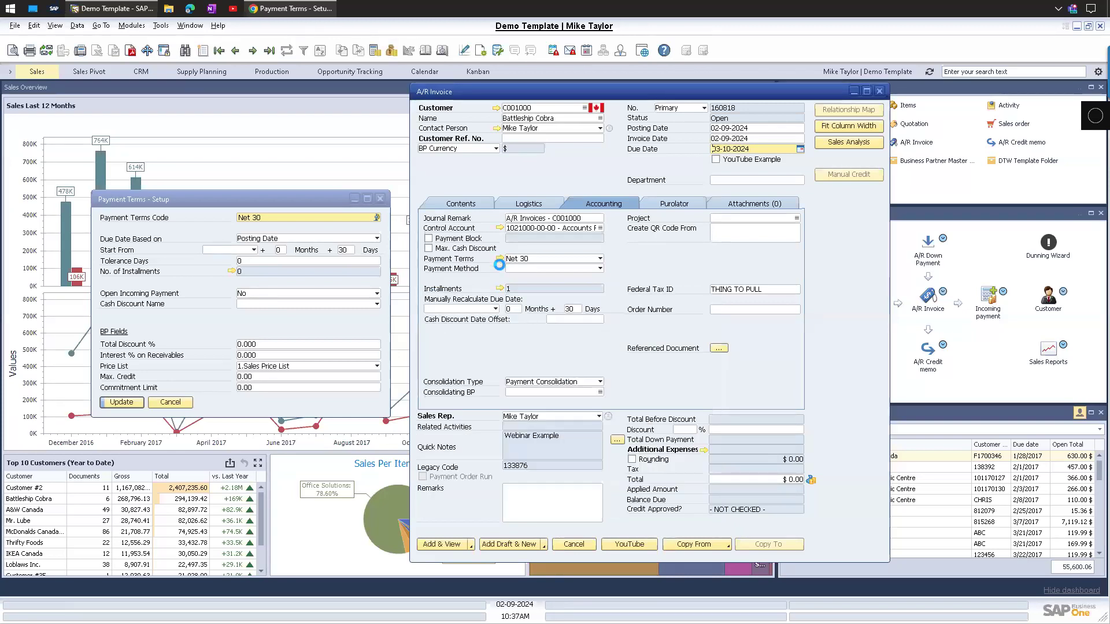
double_click(671, 349)
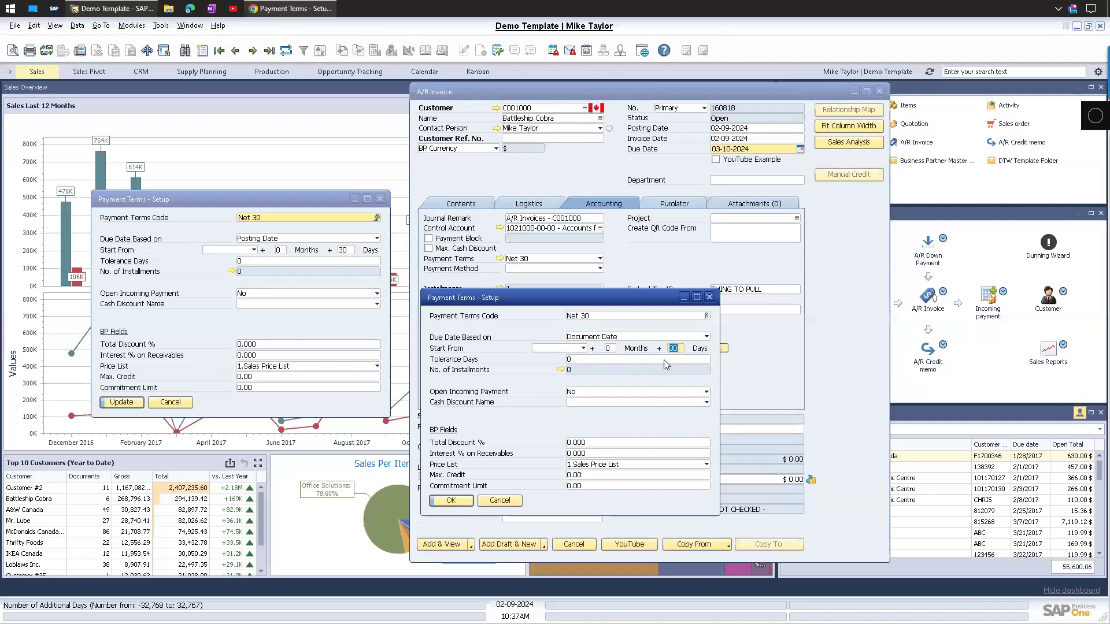
click(500, 501)
Switch the invoice's payment terms to Net 60 to compare the due date, and return them to Net 30.
click(532, 258)
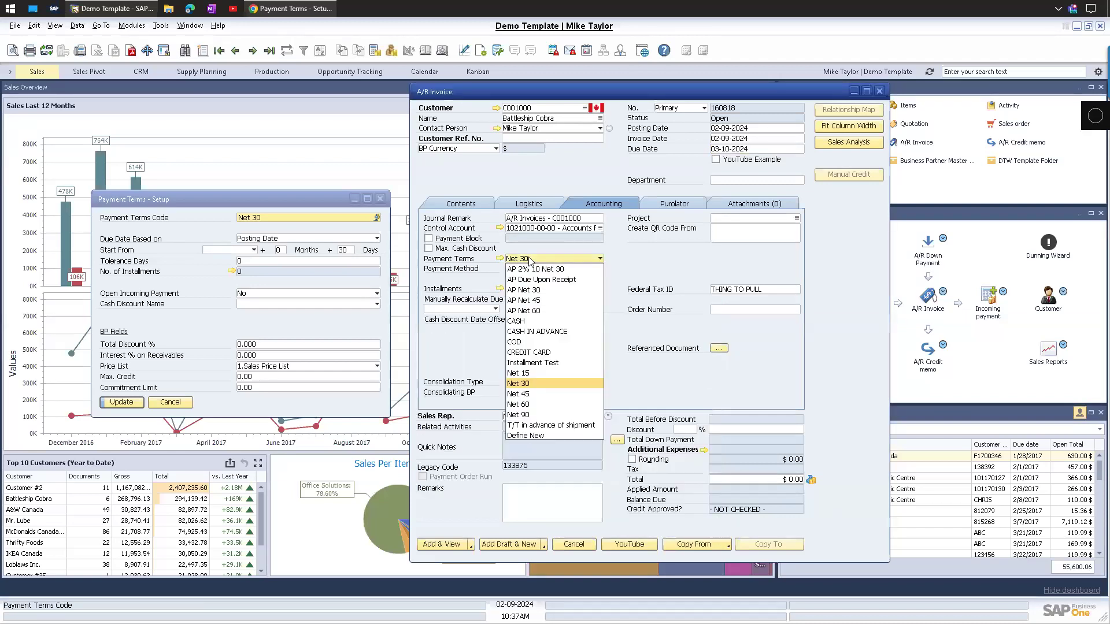
click(526, 405)
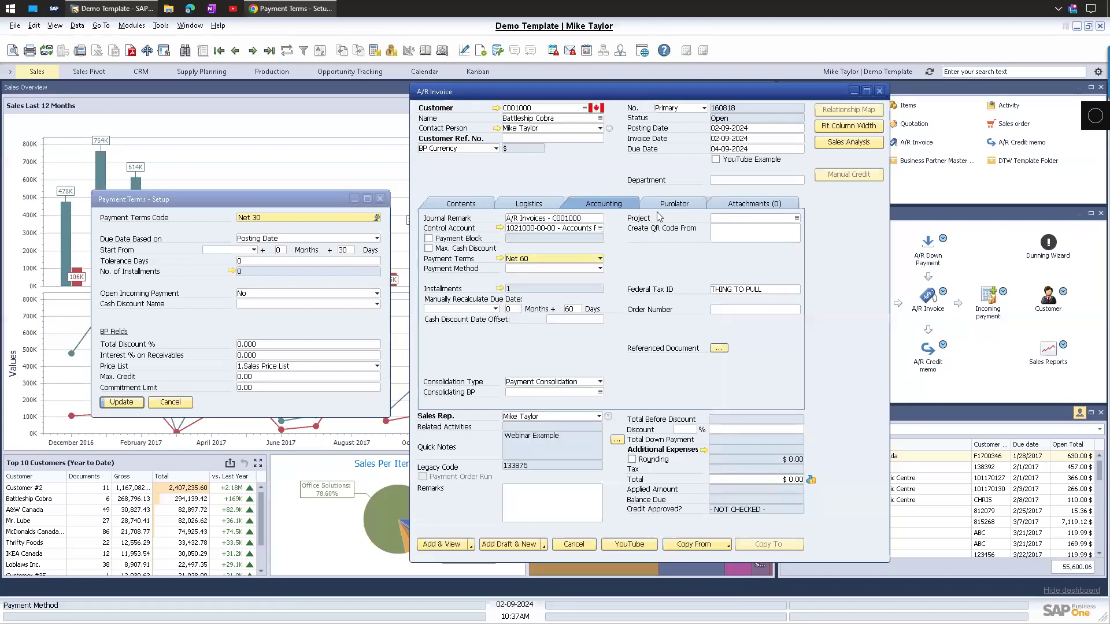
click(544, 258)
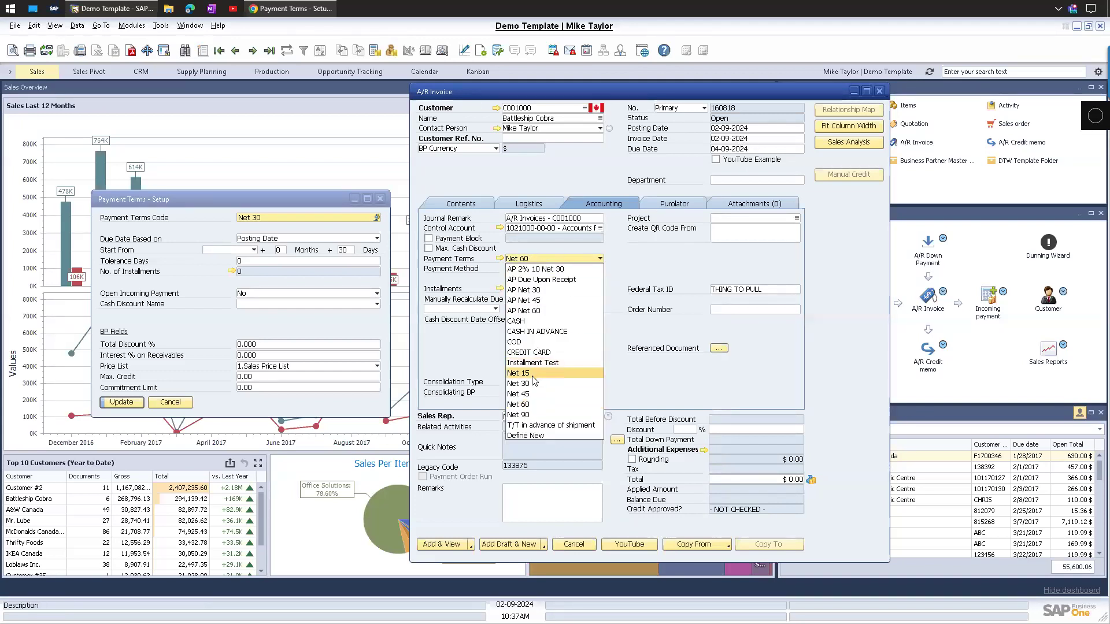
click(528, 394)
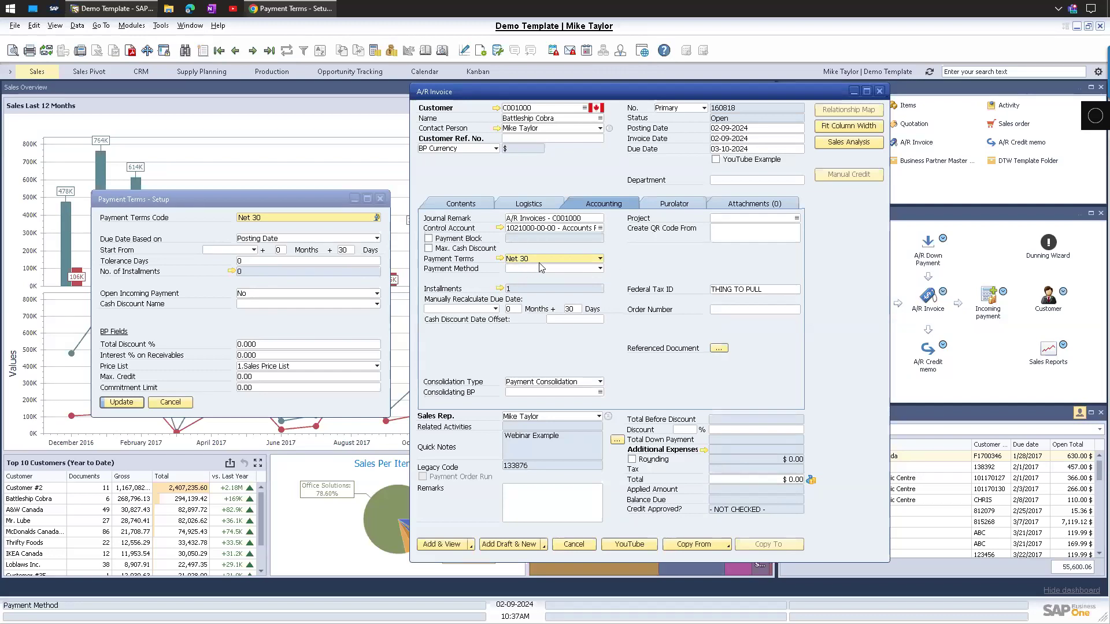
Return to the Net 30 setup window and review the Start From options and additional months, leaving them unchanged.
click(274, 200)
drag(274, 200, 247, 204)
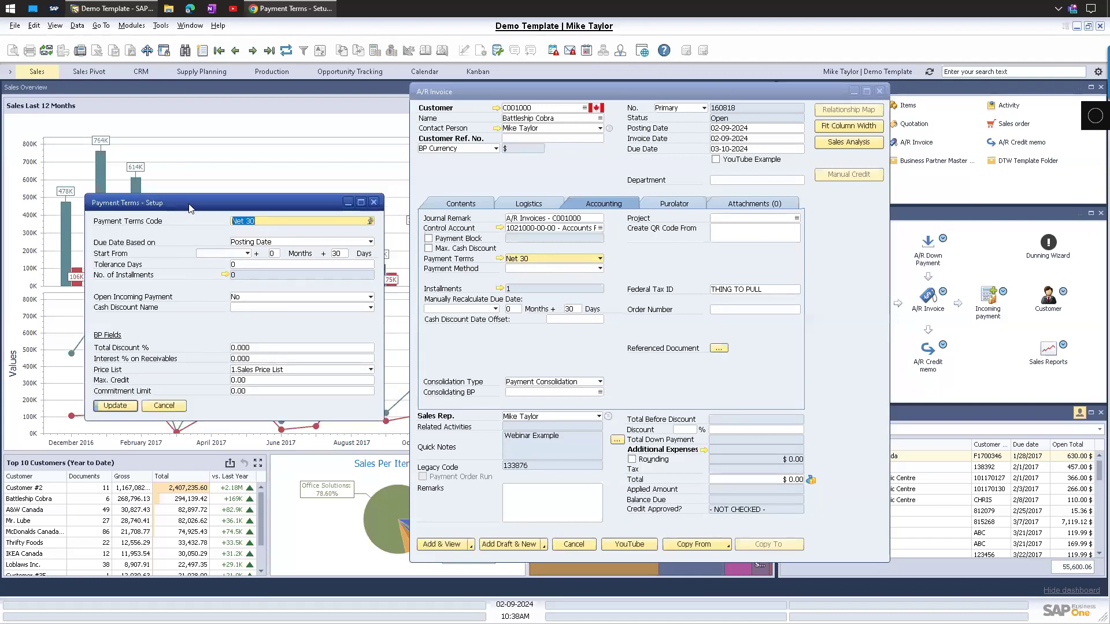
drag(204, 196, 214, 198)
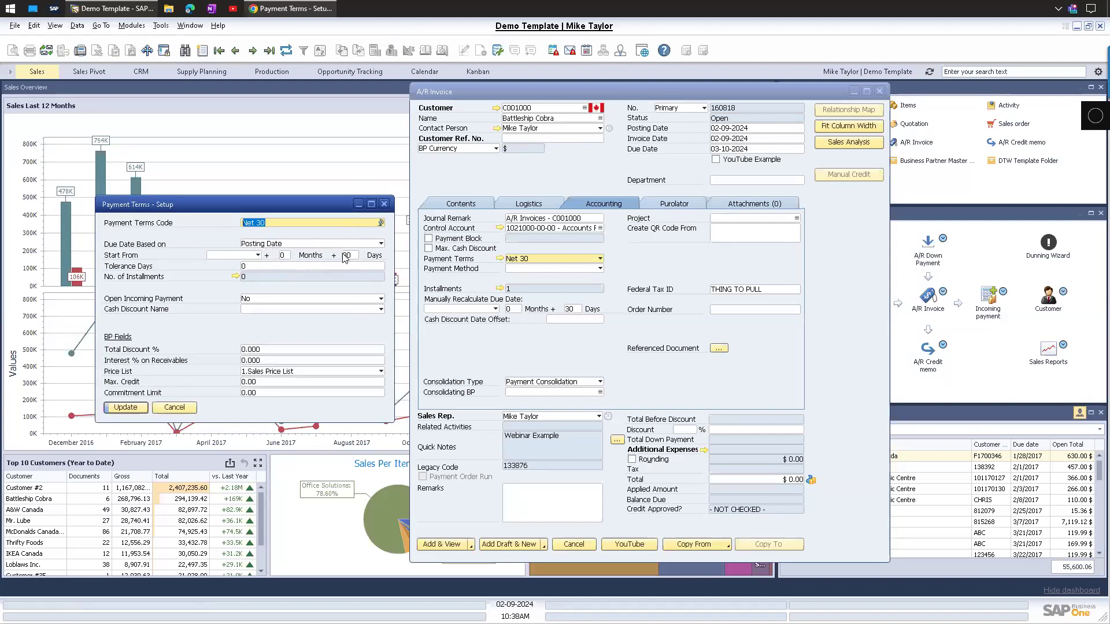
click(213, 257)
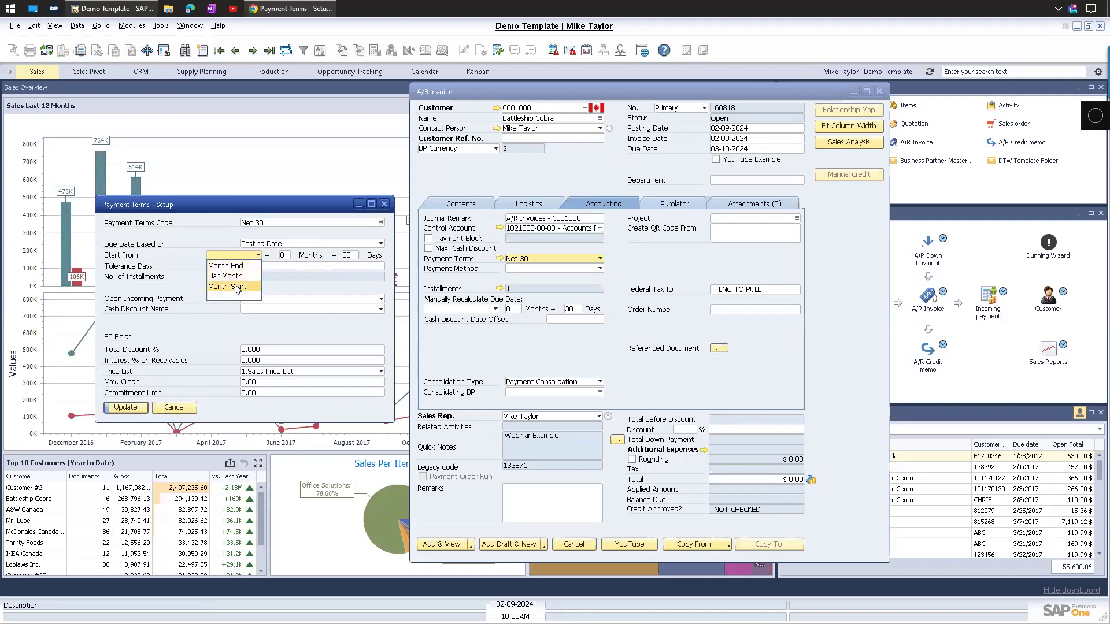
click(211, 232)
click(286, 255)
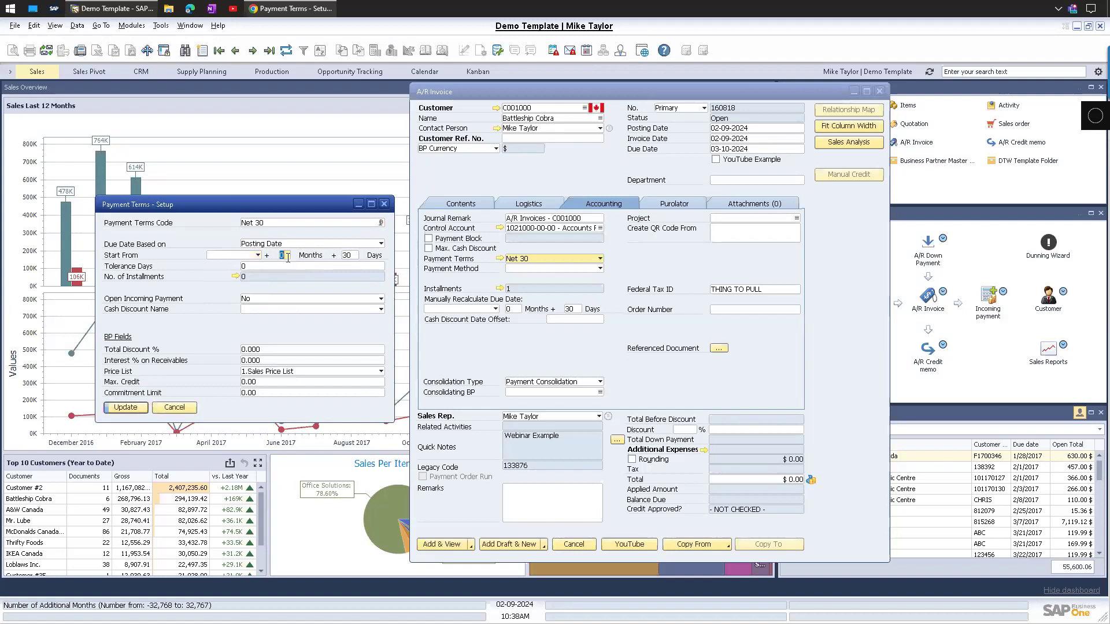
click(235, 256)
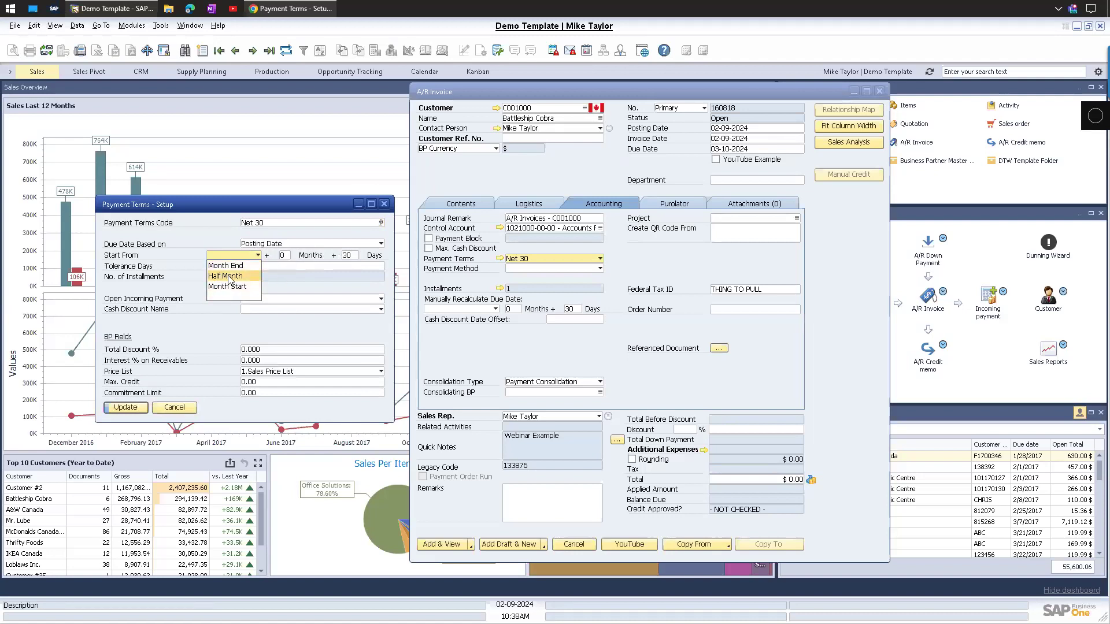
click(181, 296)
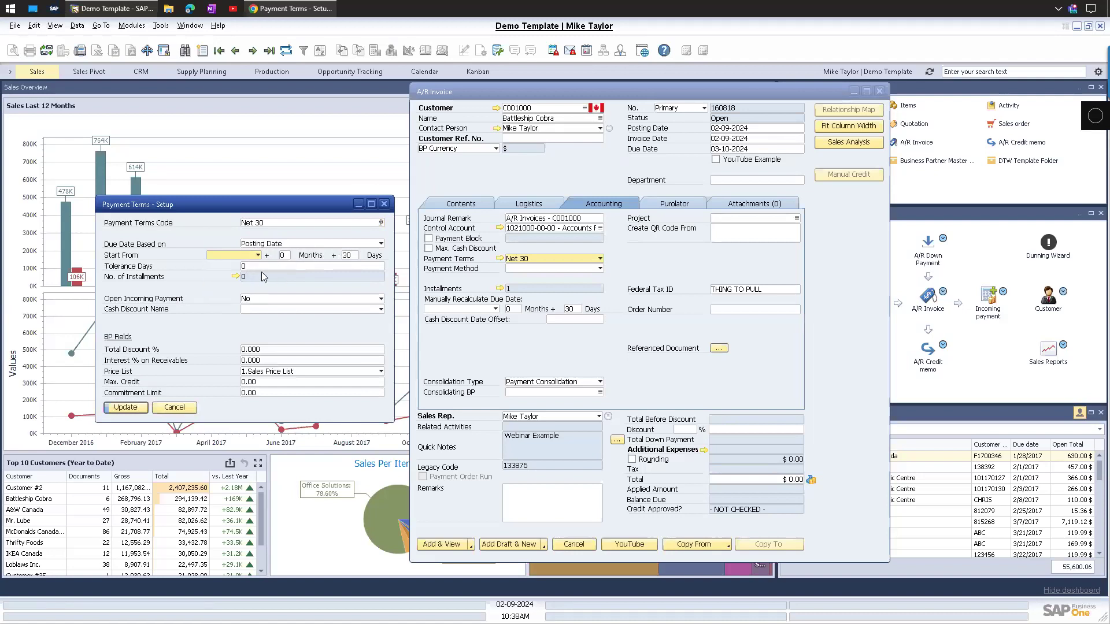
Switch to the Payment Terms help page in Chrome and find the explanation of Tolerance Days.
click(261, 267)
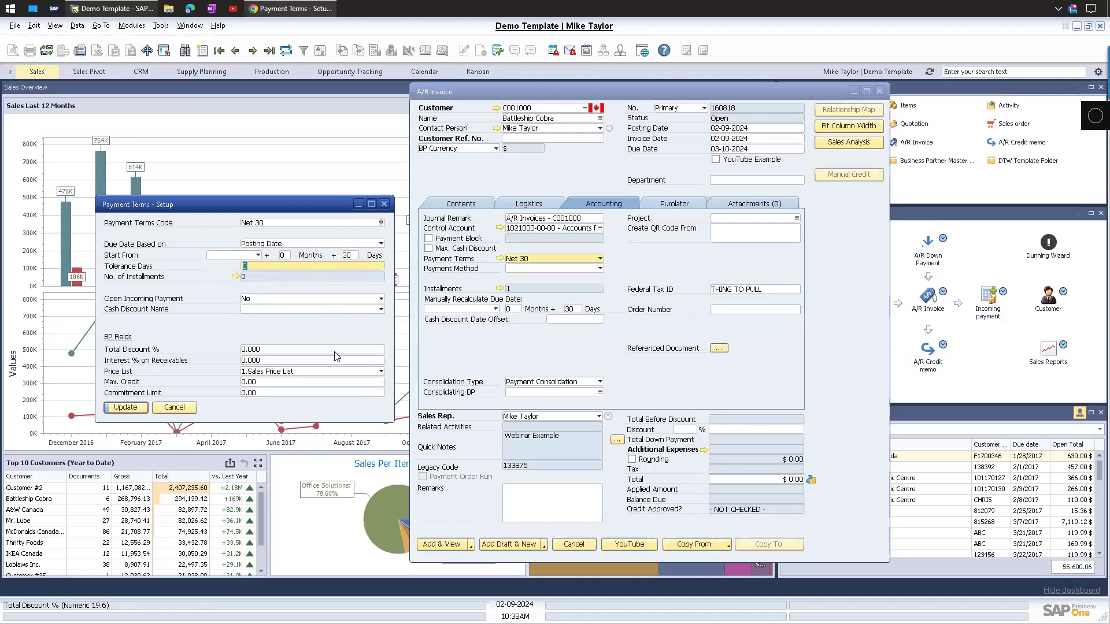
click(289, 12)
scroll(464, 301, down, 15)
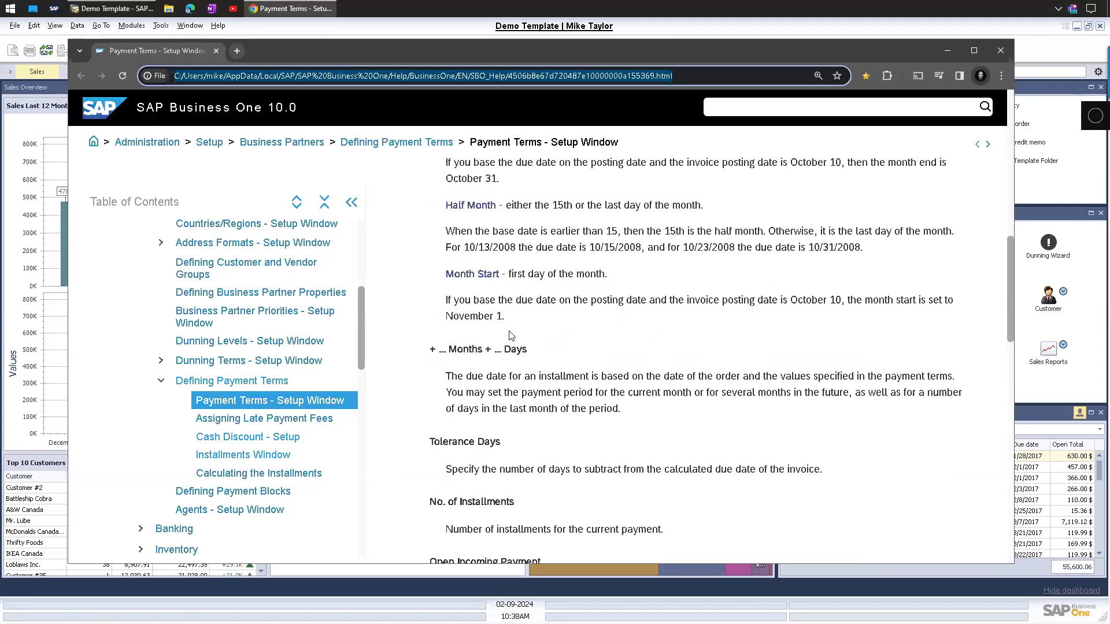
Read the help page's explanation of Tolerance Days, and minimize the browser to return to SAP Business One.
scroll(464, 301, up, 3)
drag(445, 392, 707, 393)
double_click(745, 391)
double_click(721, 391)
click(793, 394)
drag(831, 396, 428, 393)
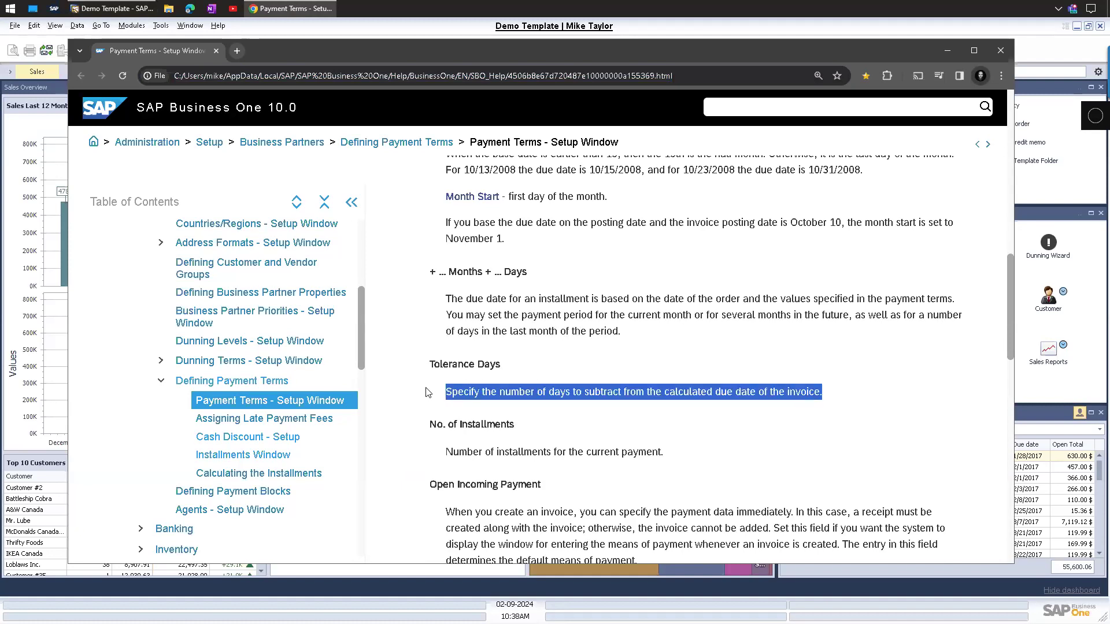
click(467, 392)
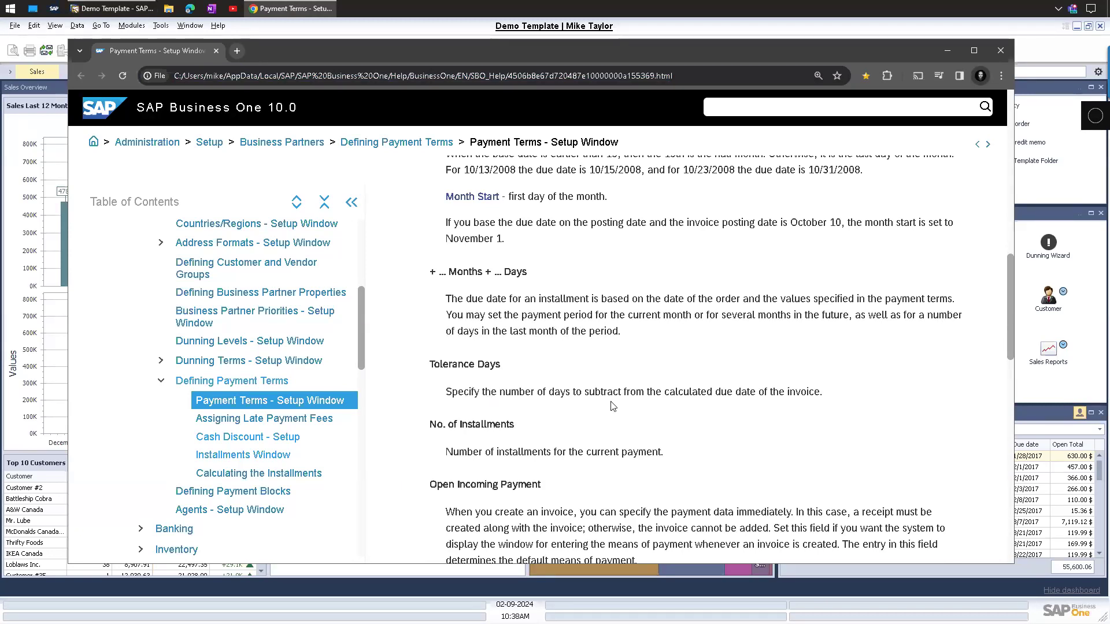
click(947, 51)
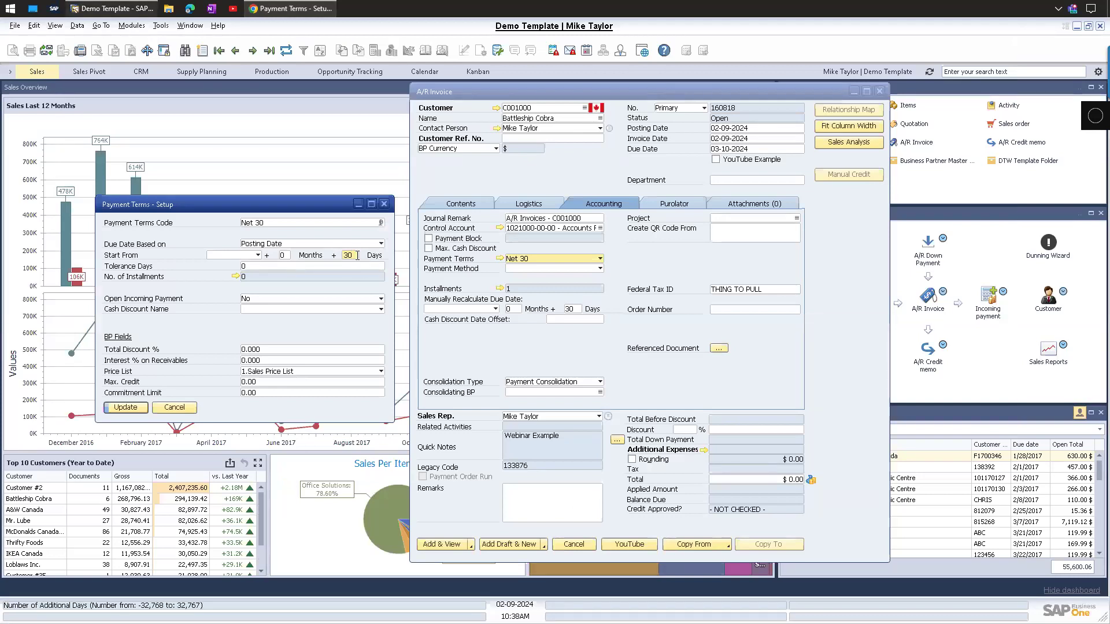
Open the Net 30 term's installments and set up two installments due after 30 and 60 days.
double_click(349, 255)
key(Tab)
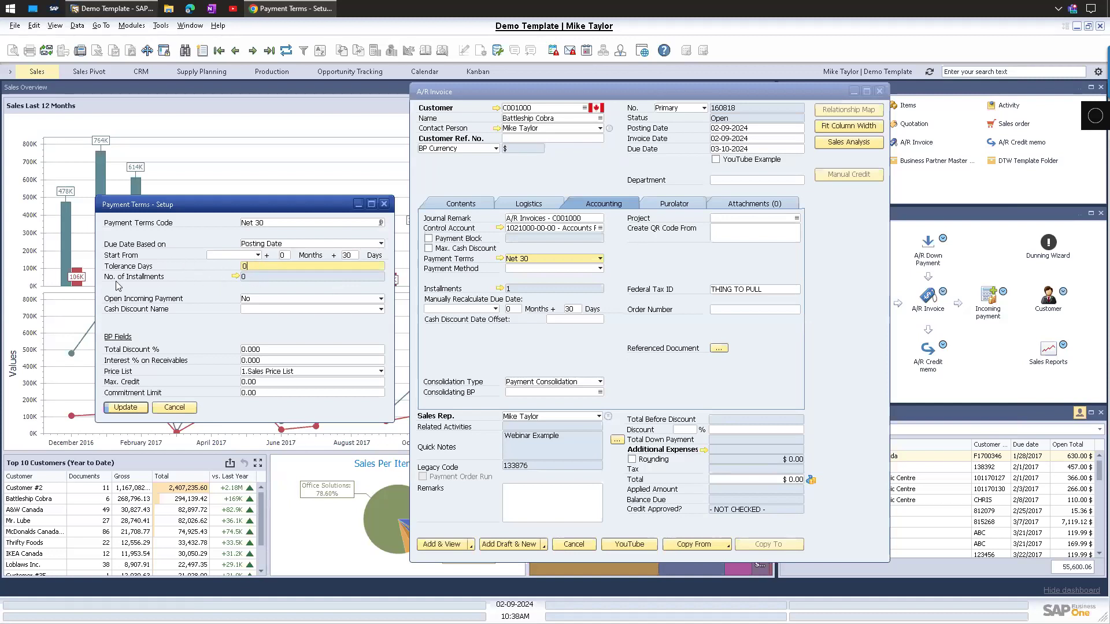
click(234, 276)
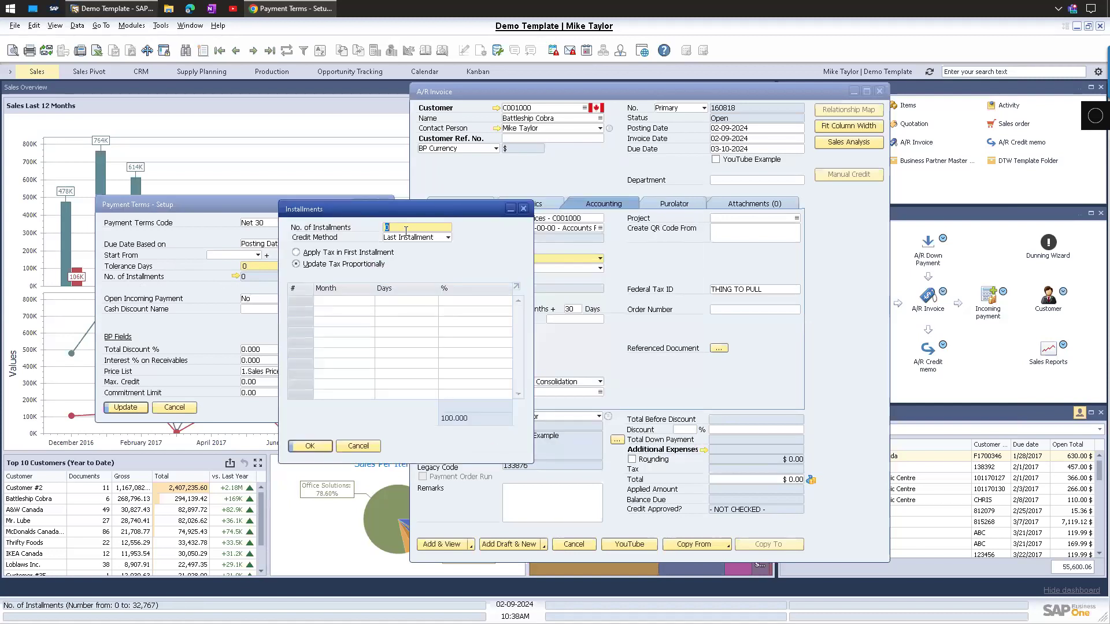
text(2)
key(Tab)
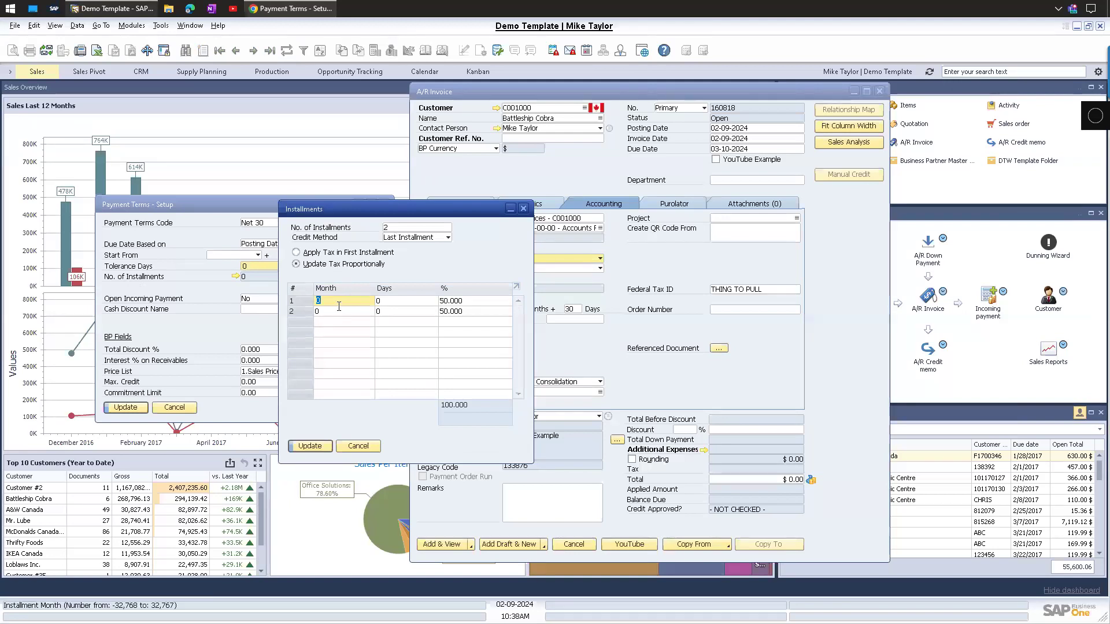
key(Tab)
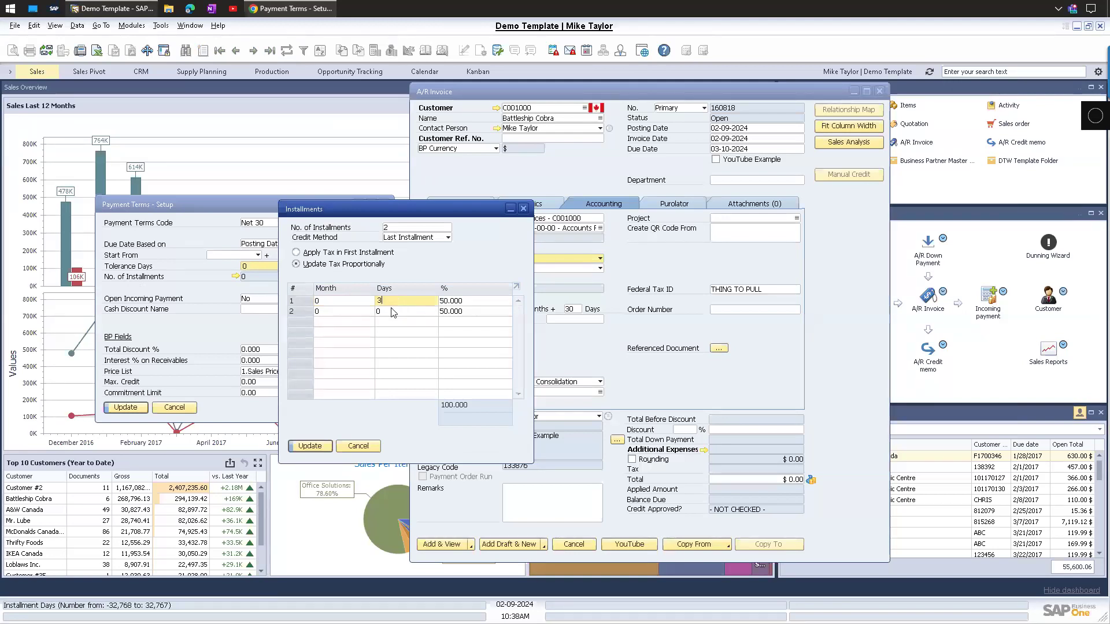
click(392, 311)
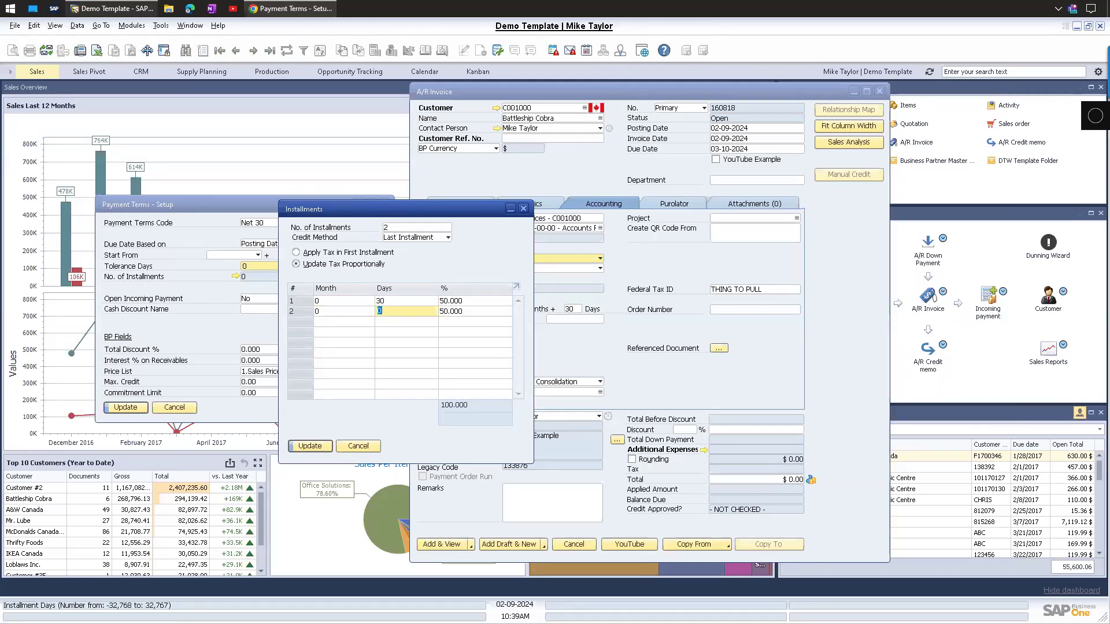
click(464, 301)
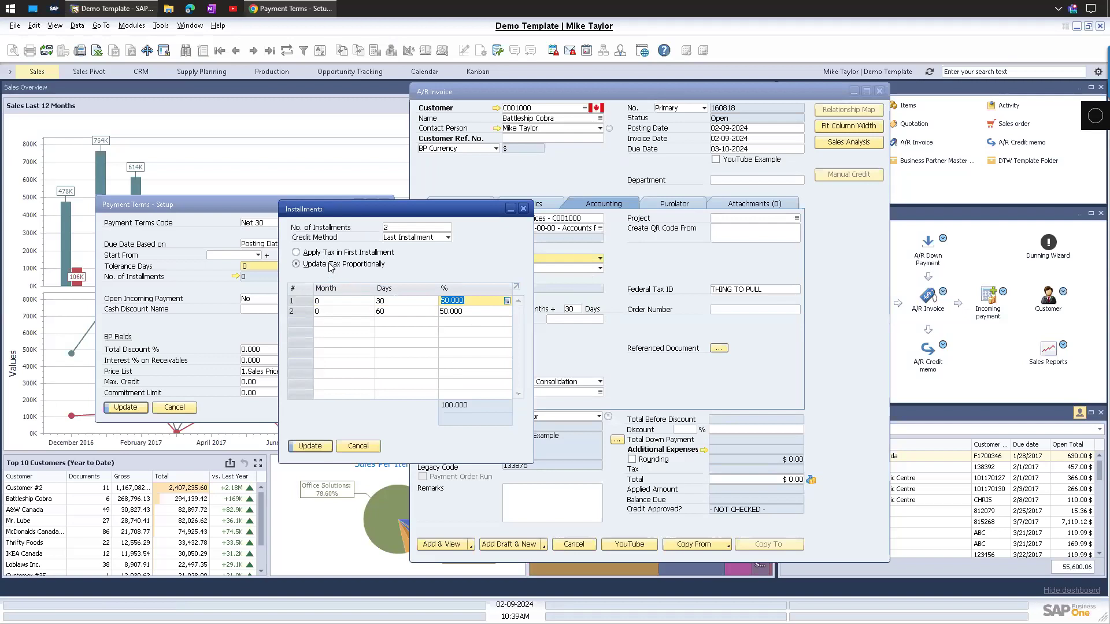
Review the Credit Method options for the installments, keep Last Installment, and close the Installments window without saving.
click(407, 242)
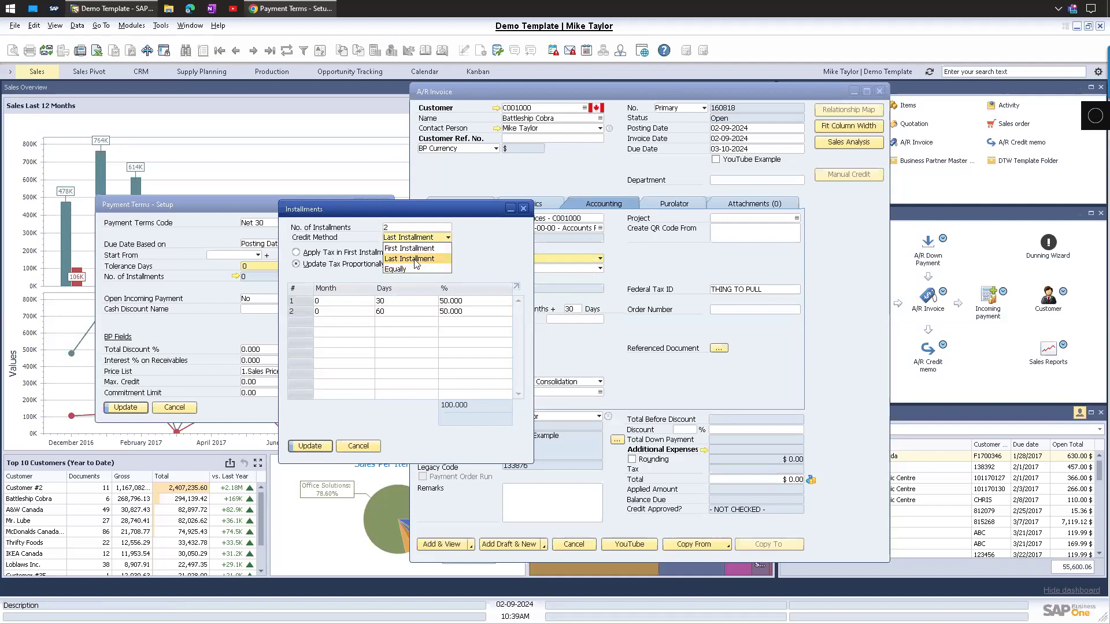
click(420, 259)
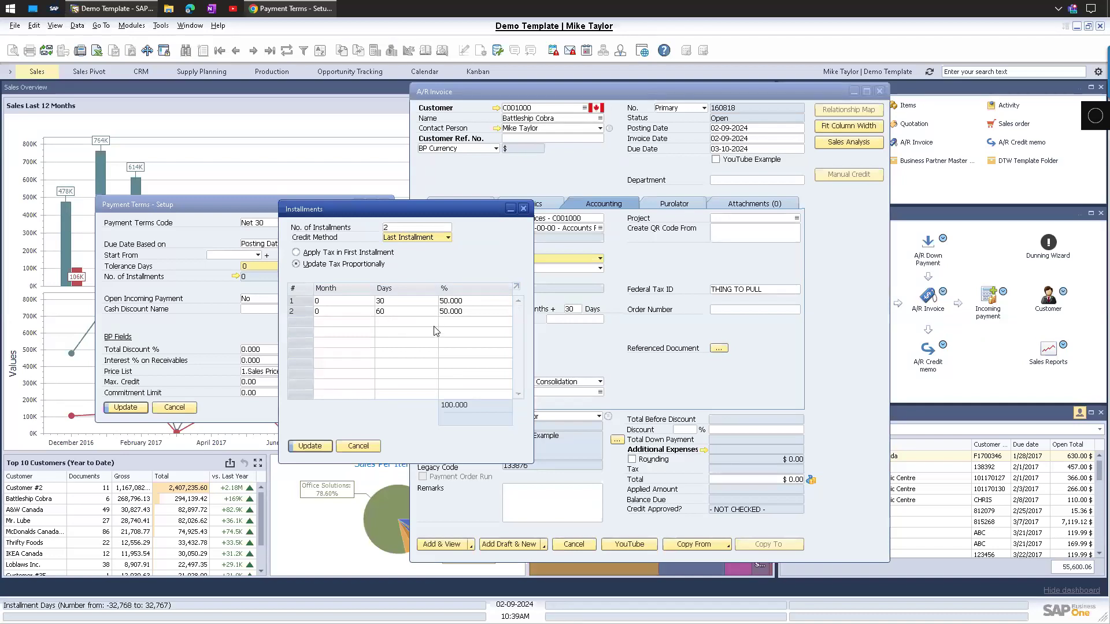
click(397, 304)
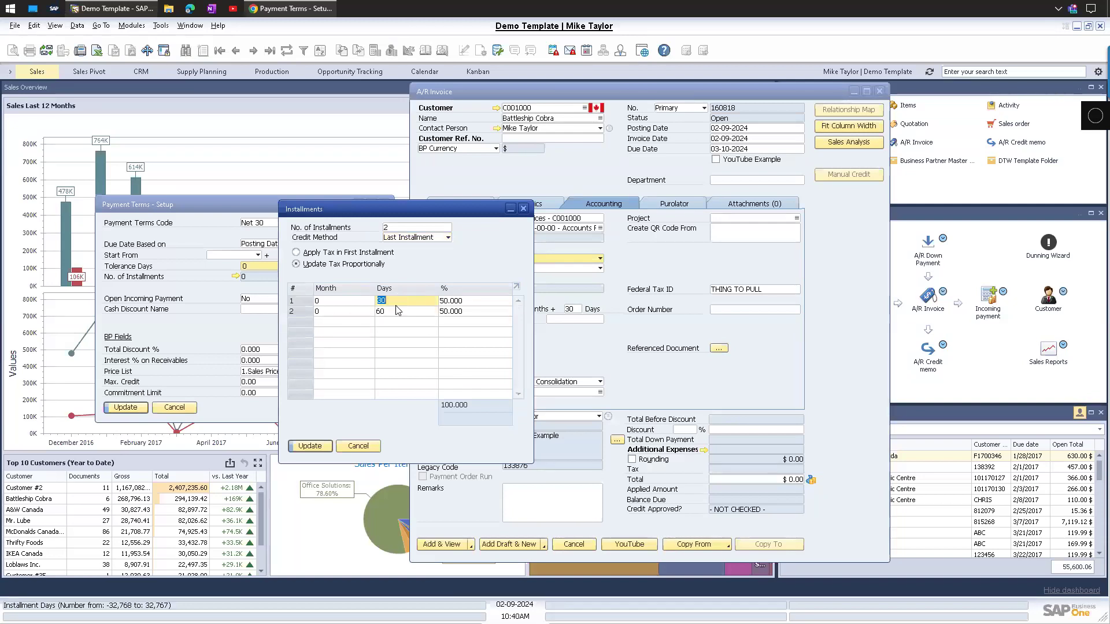
click(523, 209)
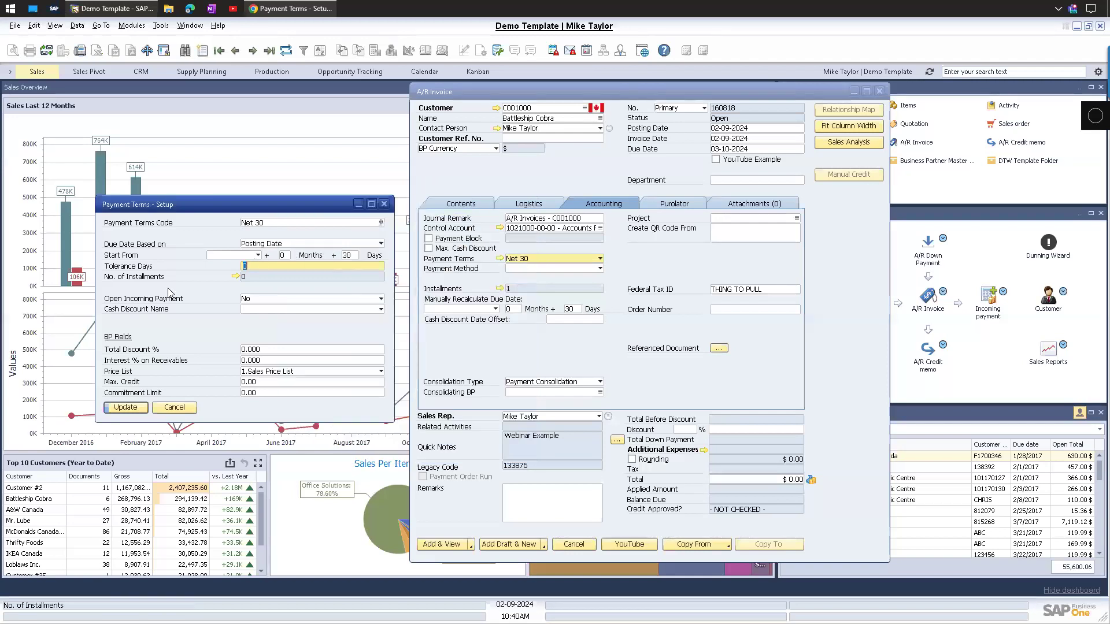
Review the Open Incoming Payment options of the Net 30 term and select Credit.
click(269, 299)
click(254, 301)
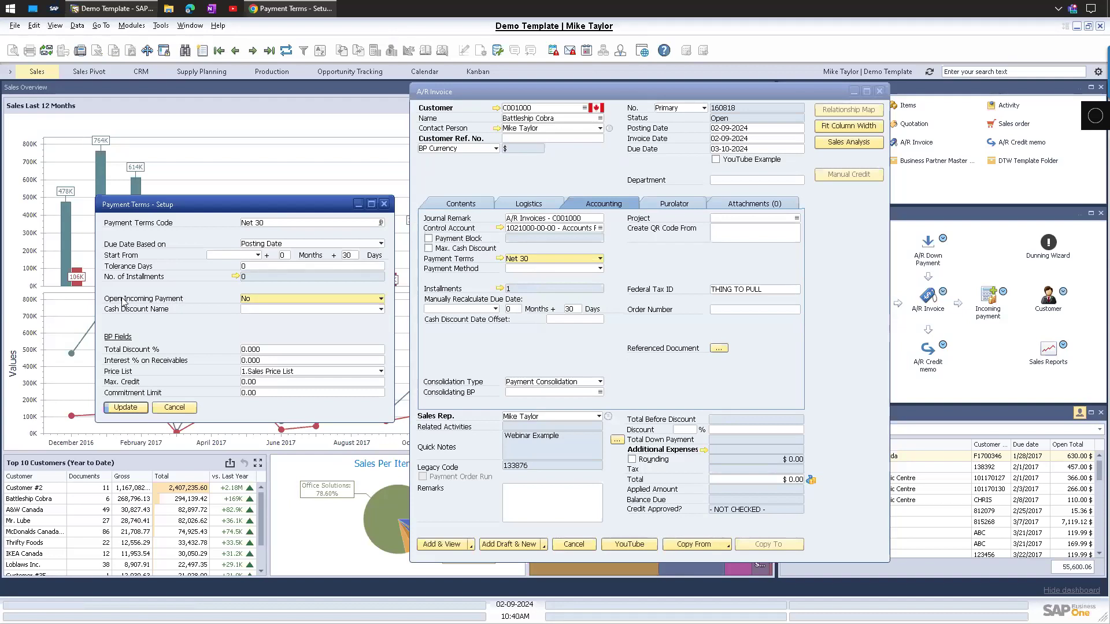
click(254, 302)
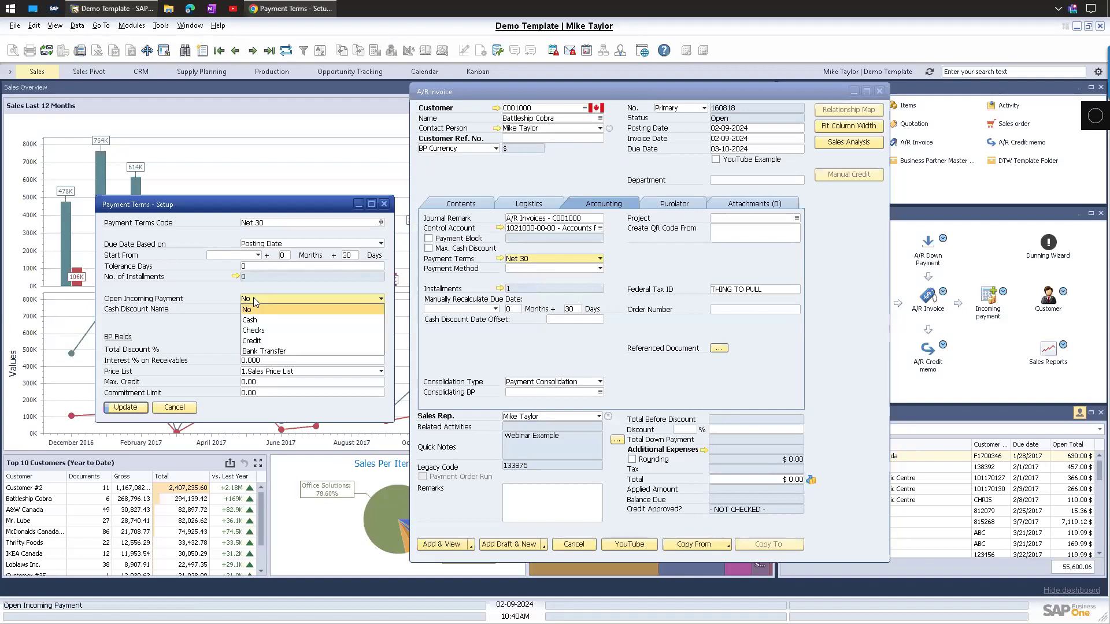
click(263, 343)
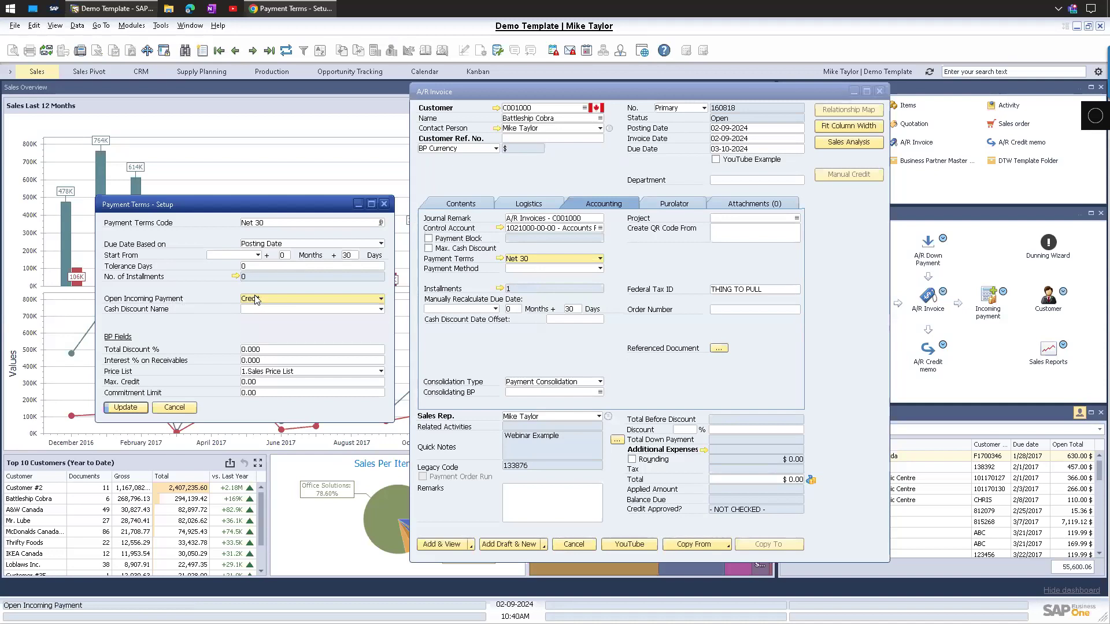
Rename the payment term as Credit Card Due Immediately and set its additional days to 0.
click(277, 223)
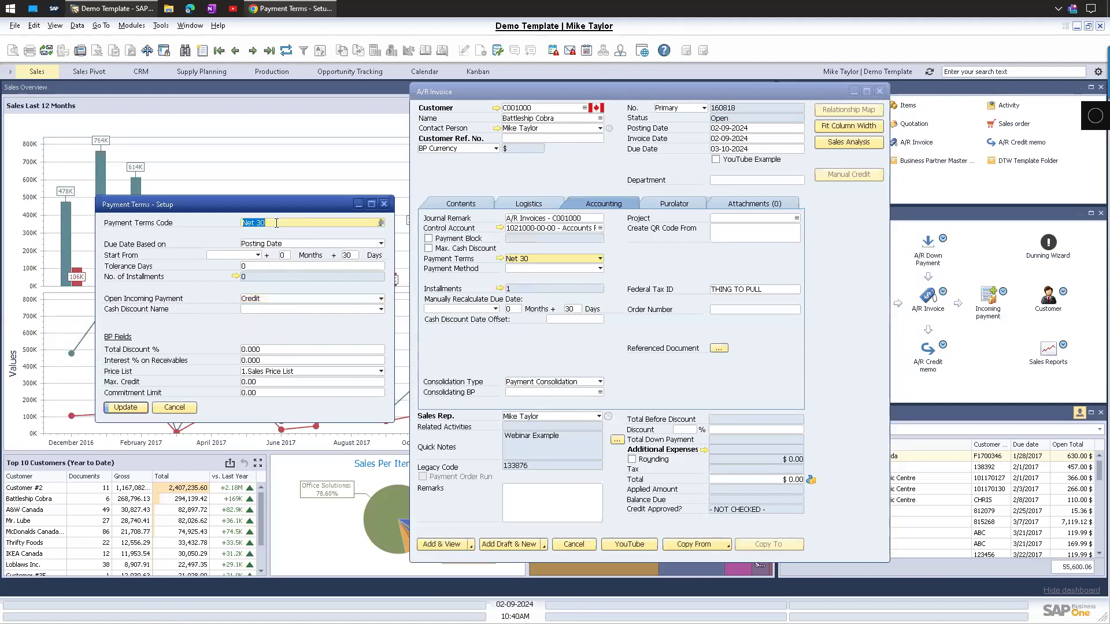
text(Credit Card Due Immediately)
double_click(347, 255)
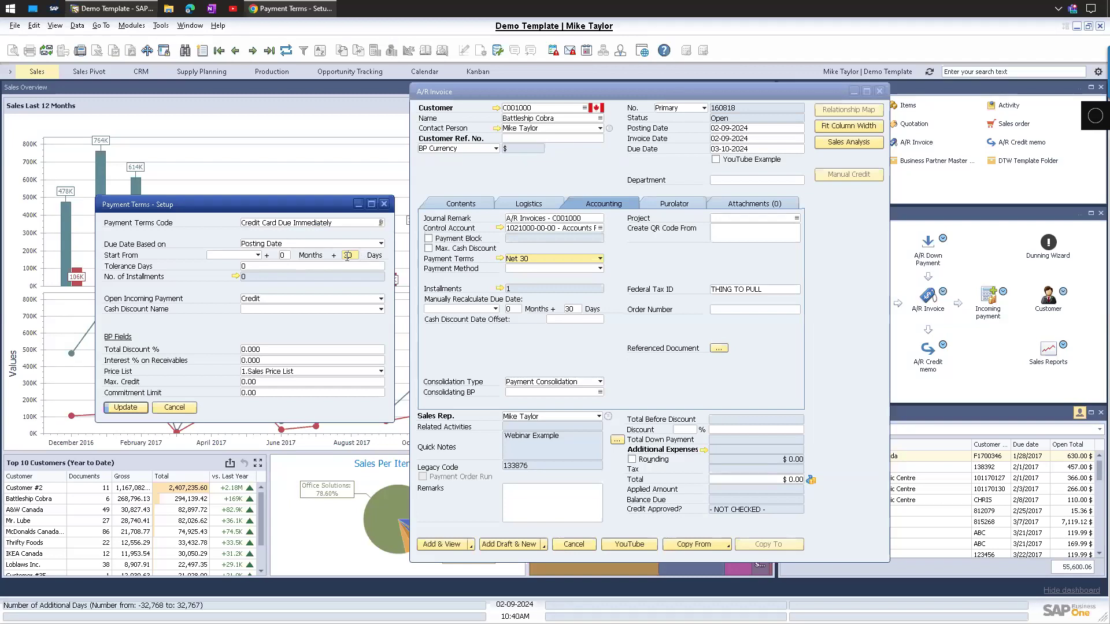
text(0)
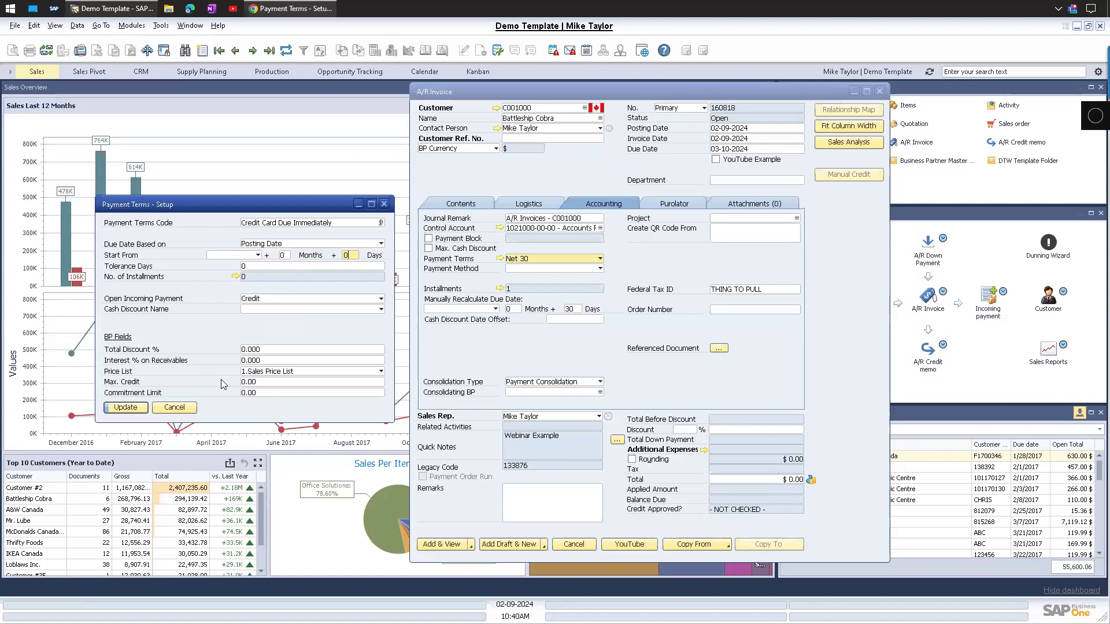
Review the Cash Discount Name options for the payment term, and close the setup window without updating it.
click(254, 310)
click(255, 310)
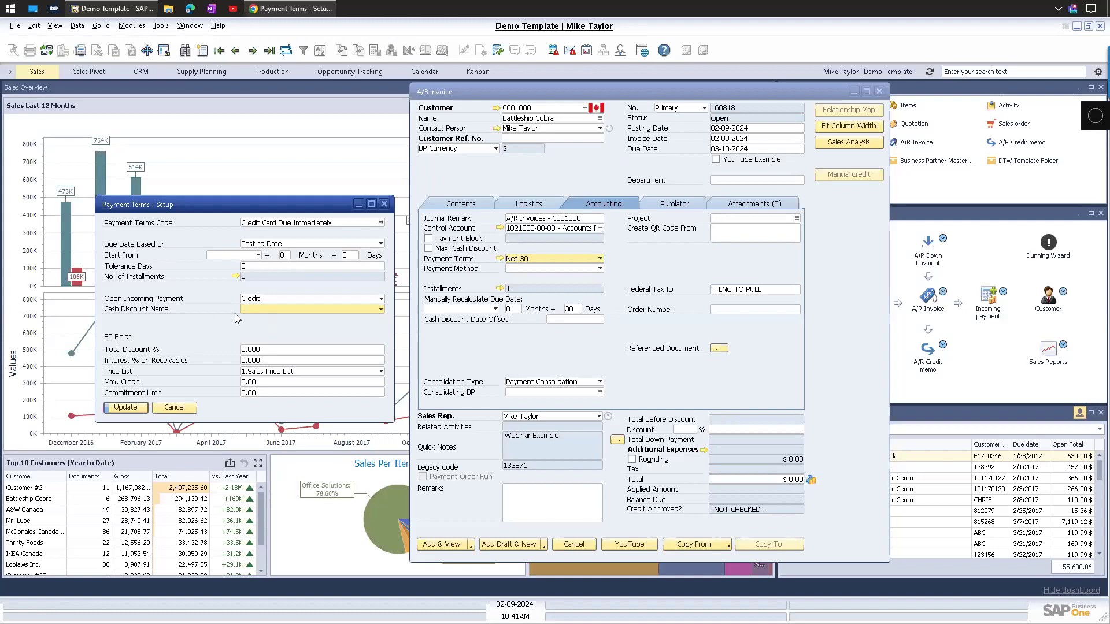
click(252, 309)
click(254, 330)
click(384, 203)
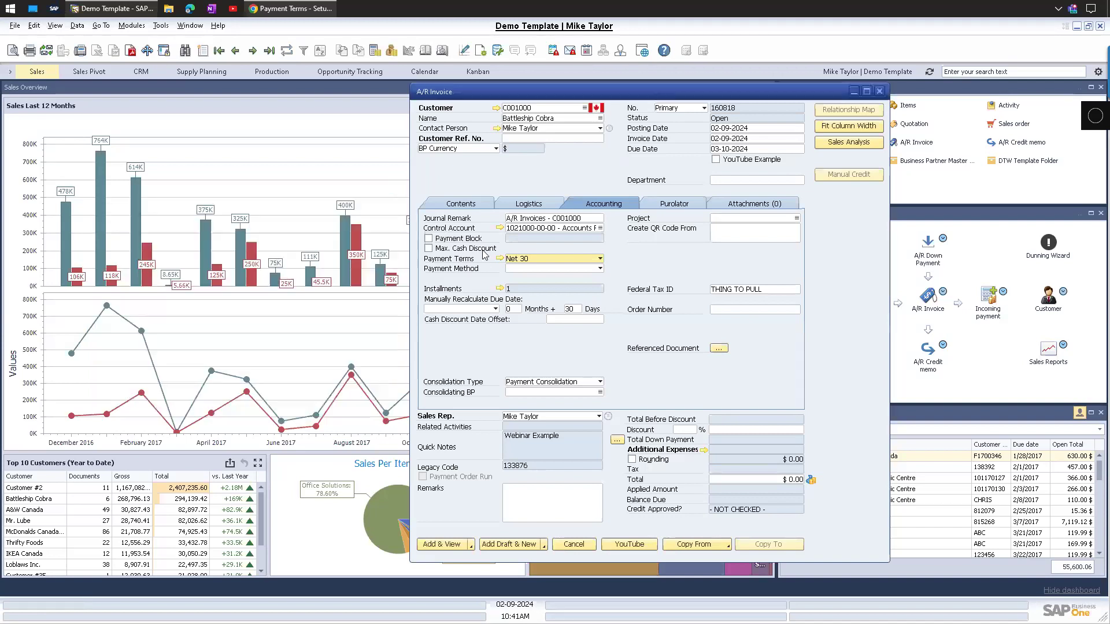
Reopen the invoice's Net 30 definition, assign the 2% 10 Days cash discount, and change the code to 2% 10 Net 30.
click(499, 258)
click(252, 313)
click(260, 320)
click(257, 223)
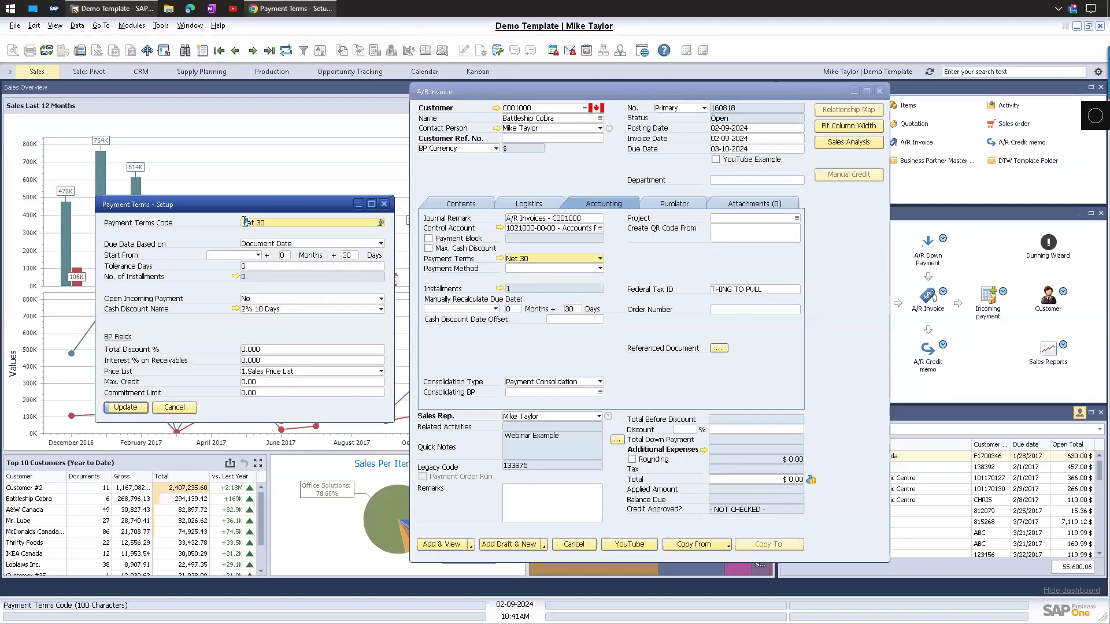
text(2% 10)
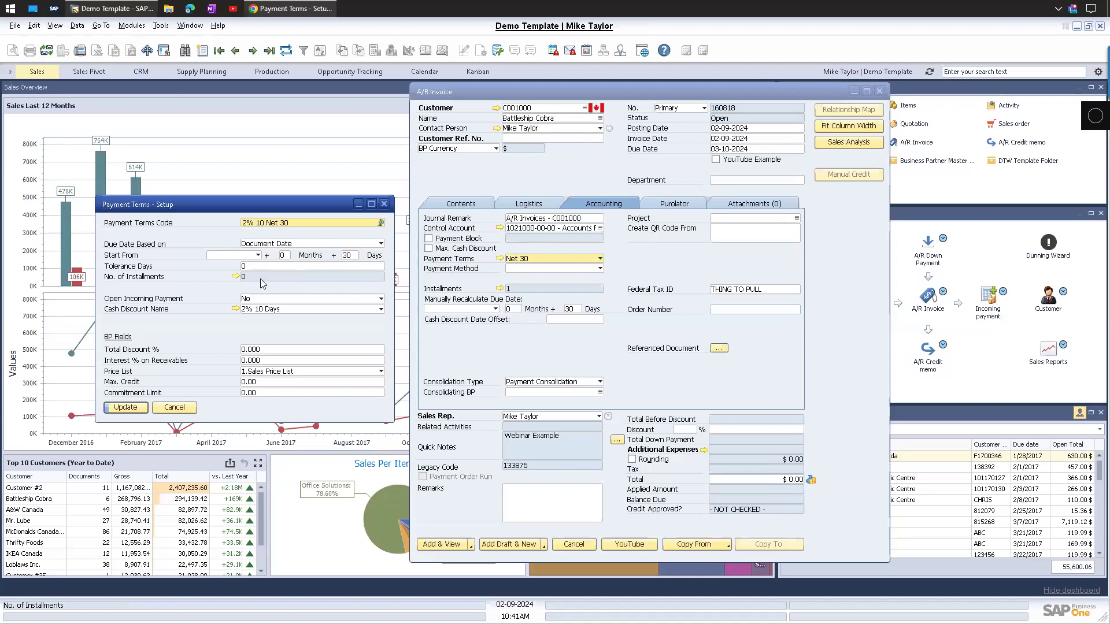
Open the 2% 10 Days cash discount, try basing it on Posting Date, check its discount row, and cancel the changes.
key(ctrl+a)
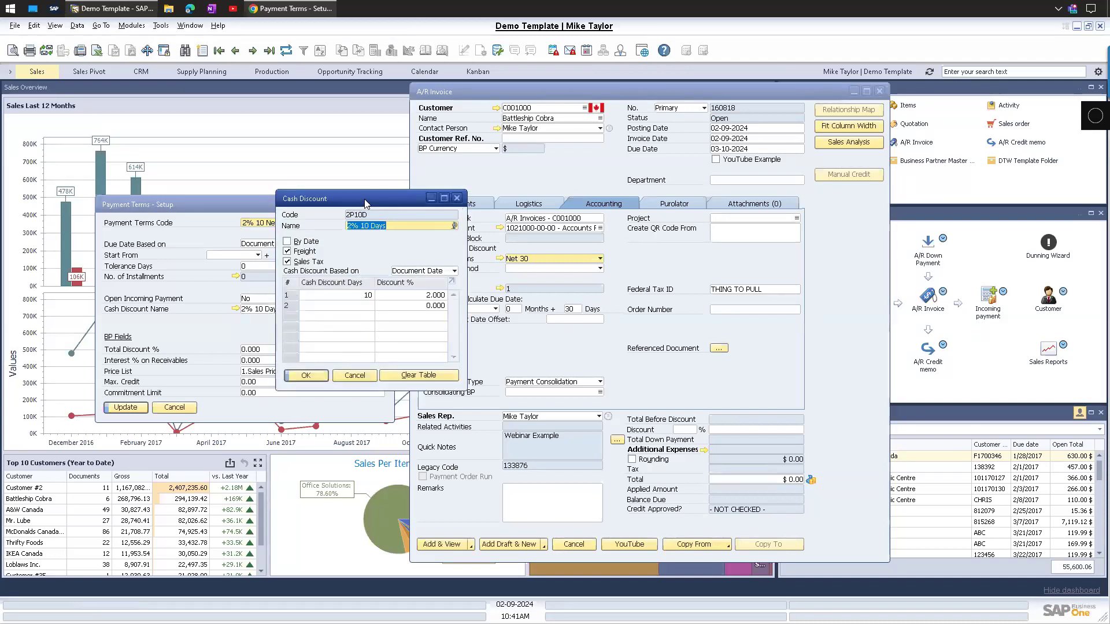
drag(365, 203, 282, 334)
click(312, 356)
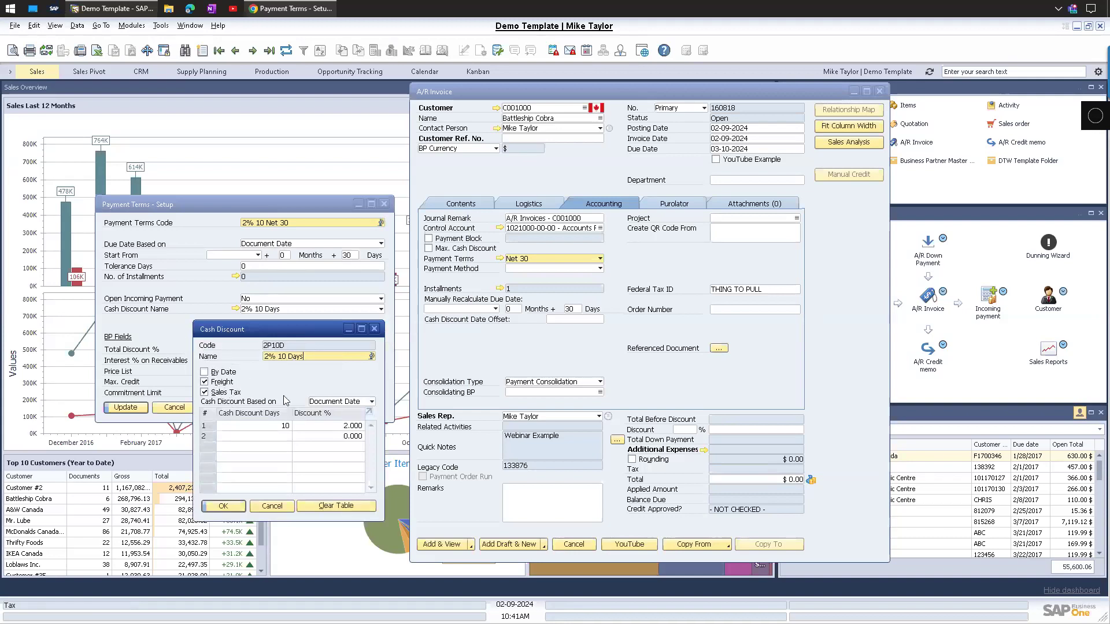
click(334, 402)
click(327, 415)
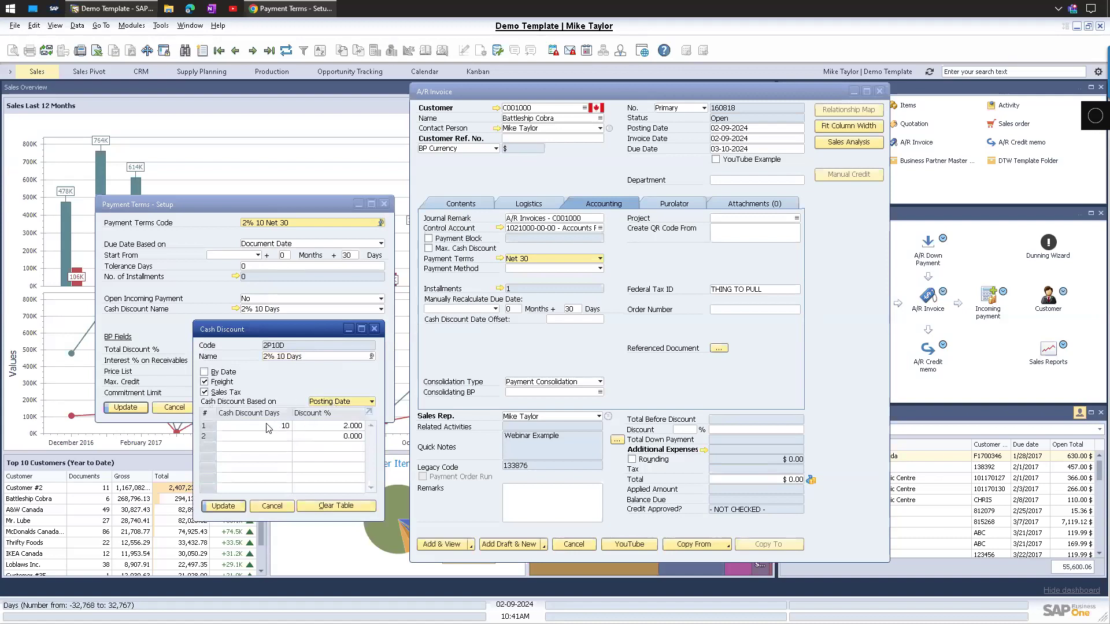
click(332, 426)
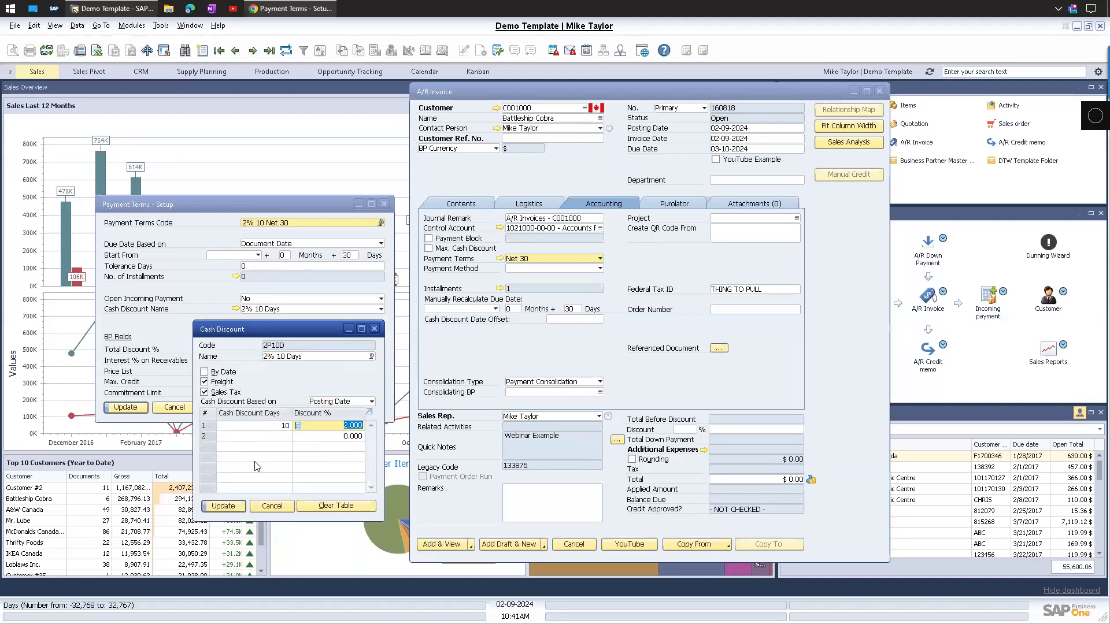
click(272, 505)
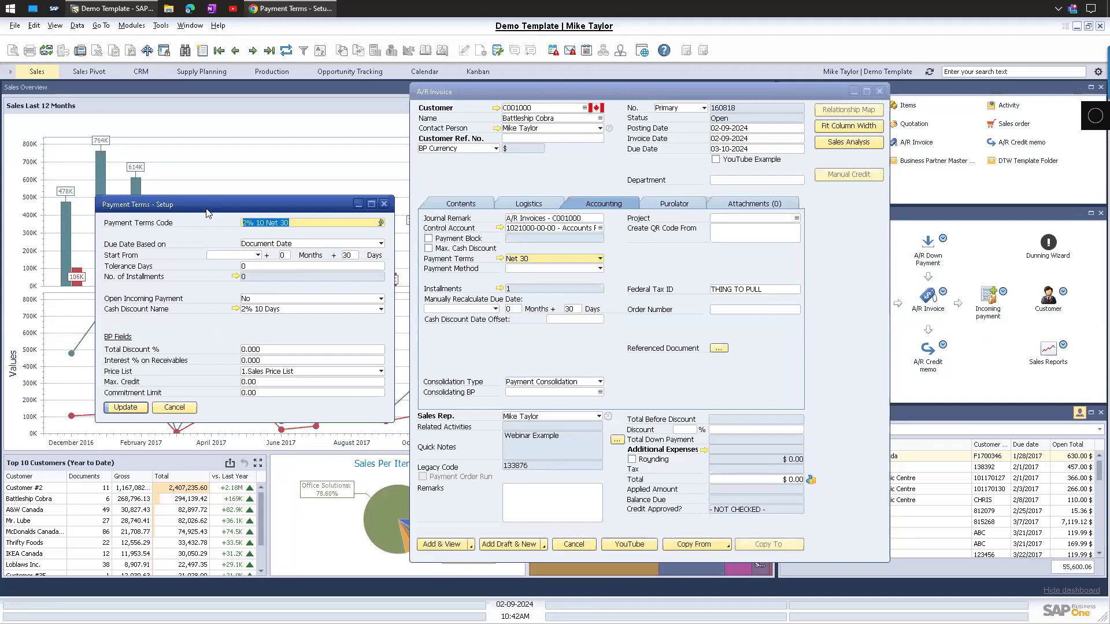
Review the payment term's BP fields, including total discount, interest on receivables, price list and commitment limit, keeping 1.Sales Price List.
drag(209, 210, 215, 208)
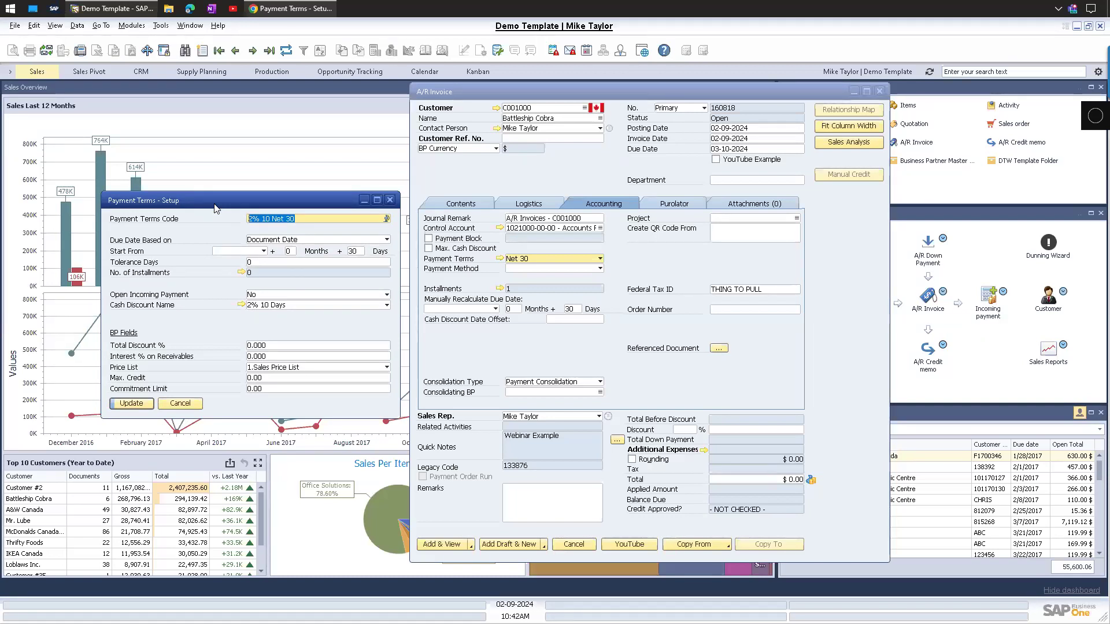
click(279, 344)
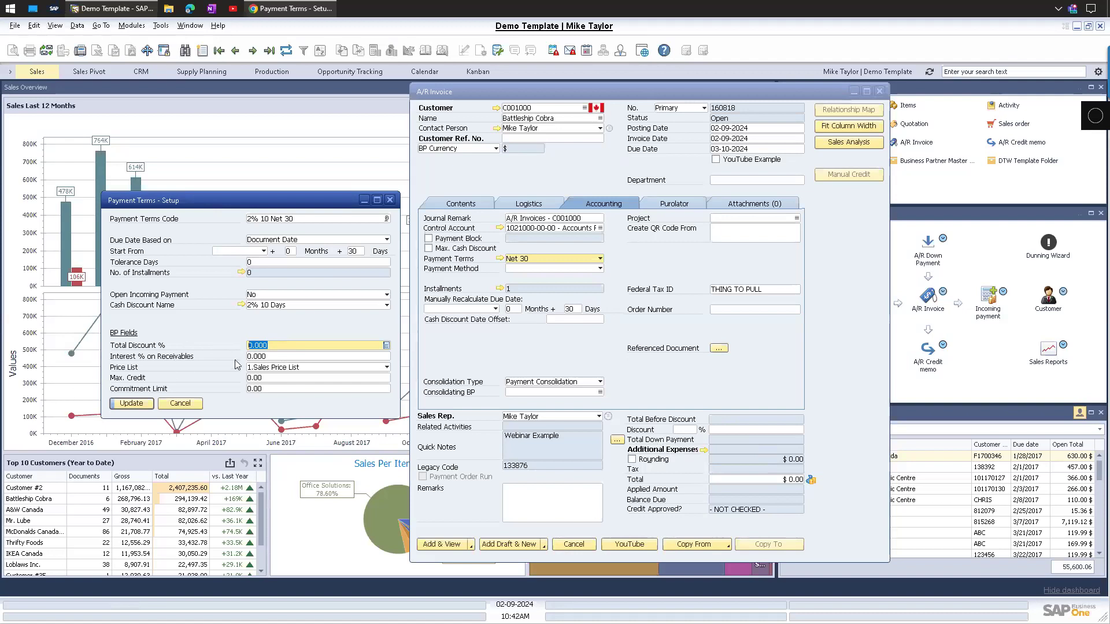
click(269, 358)
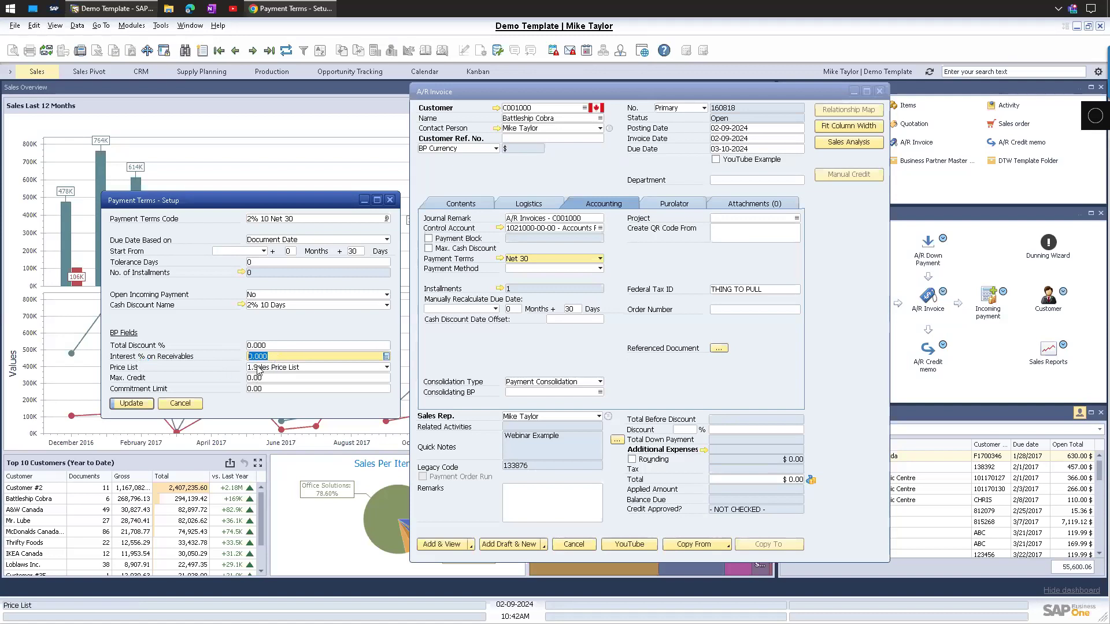
click(263, 368)
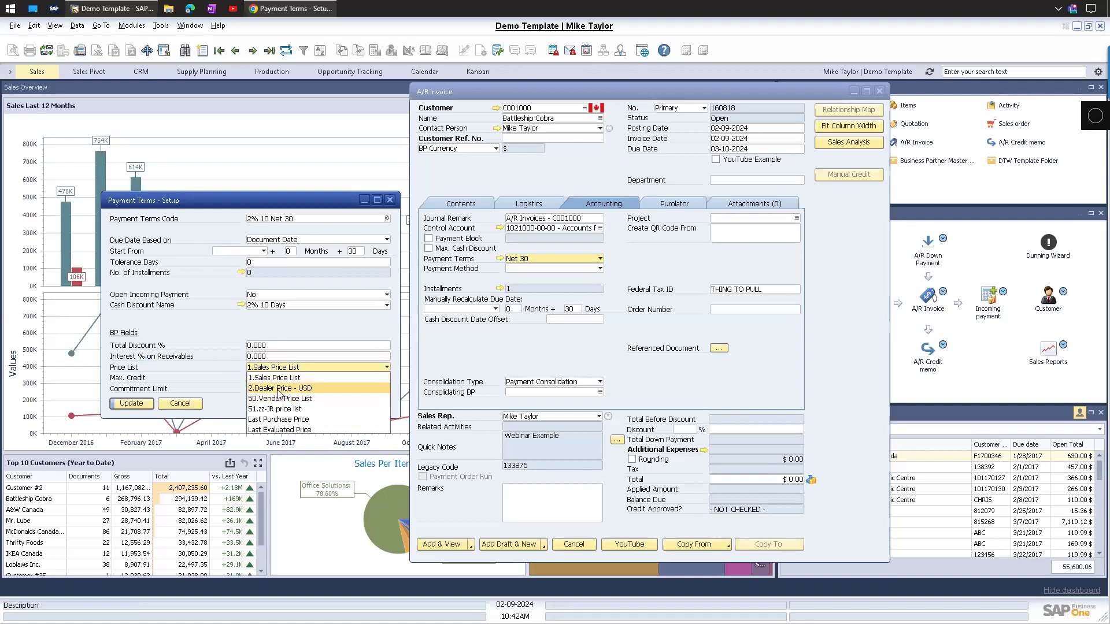
click(277, 372)
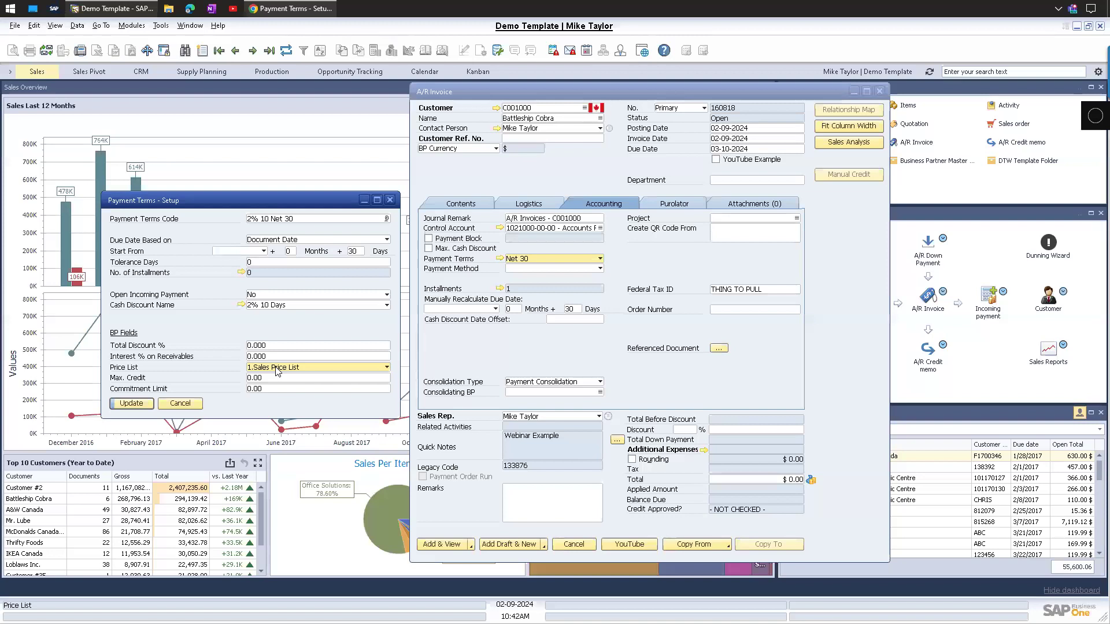
click(265, 387)
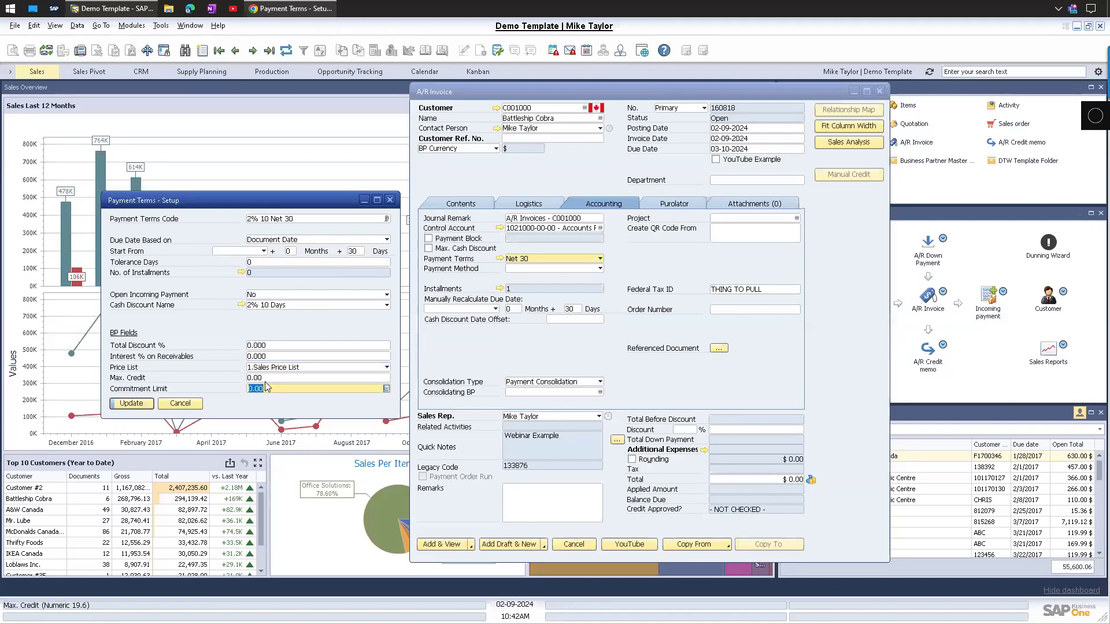
click(304, 219)
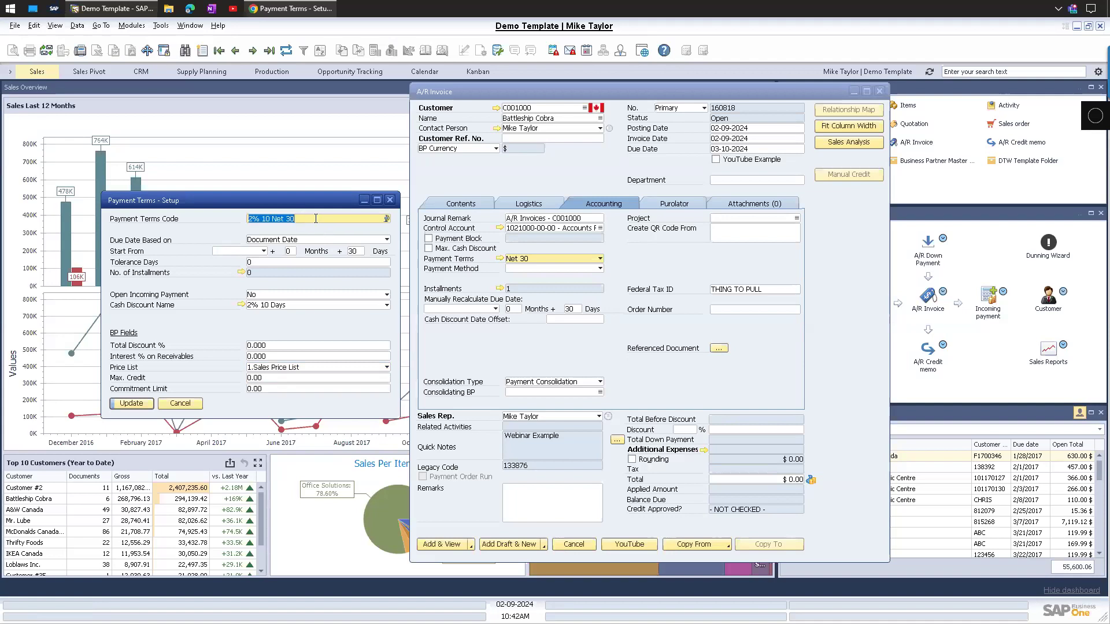
Change the payment terms code to Distributor 30 and set its total discount to 2%.
text(Distributor)
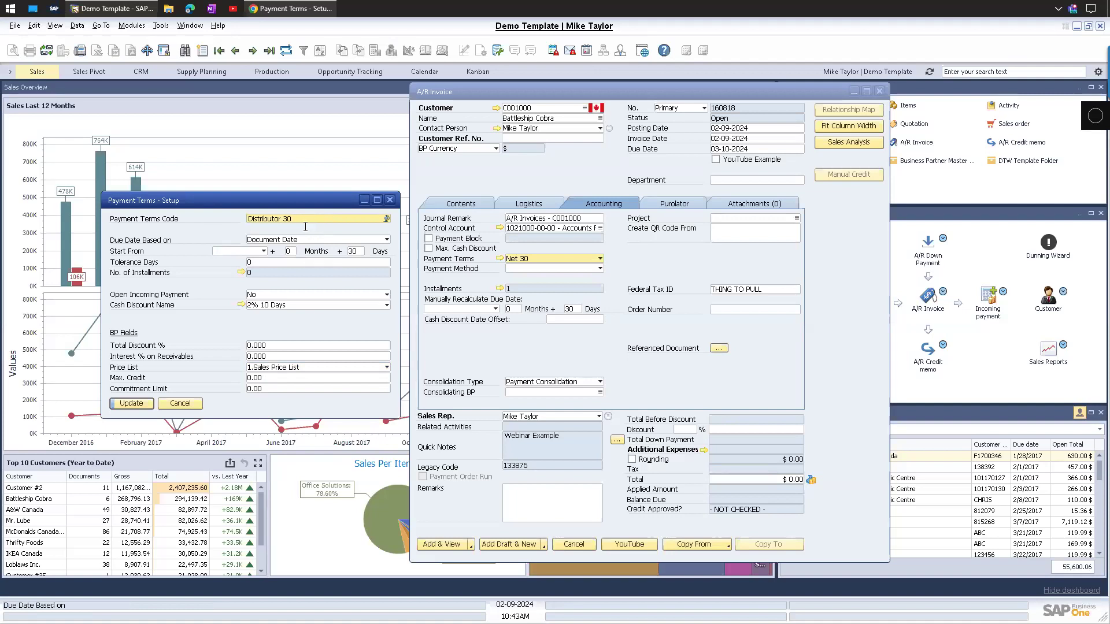
click(353, 251)
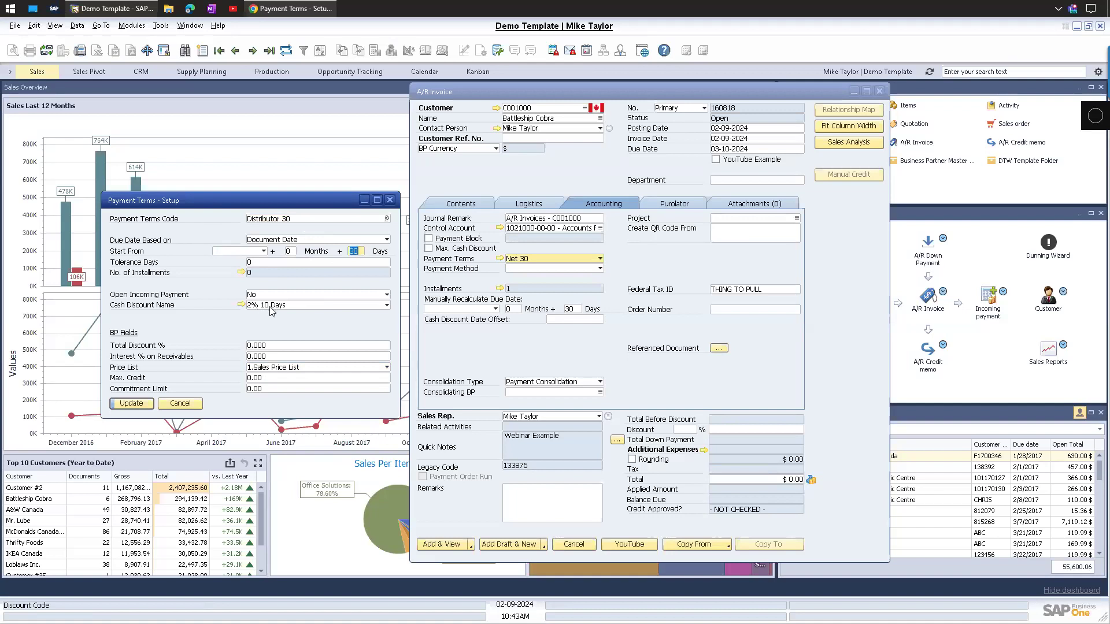
click(268, 345)
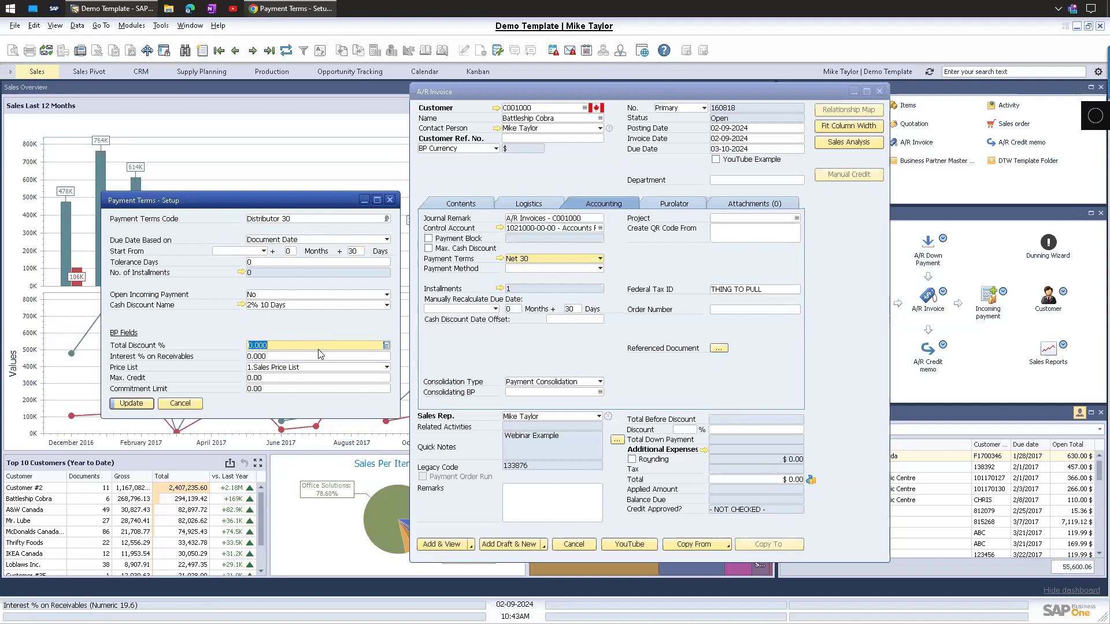
text(2)
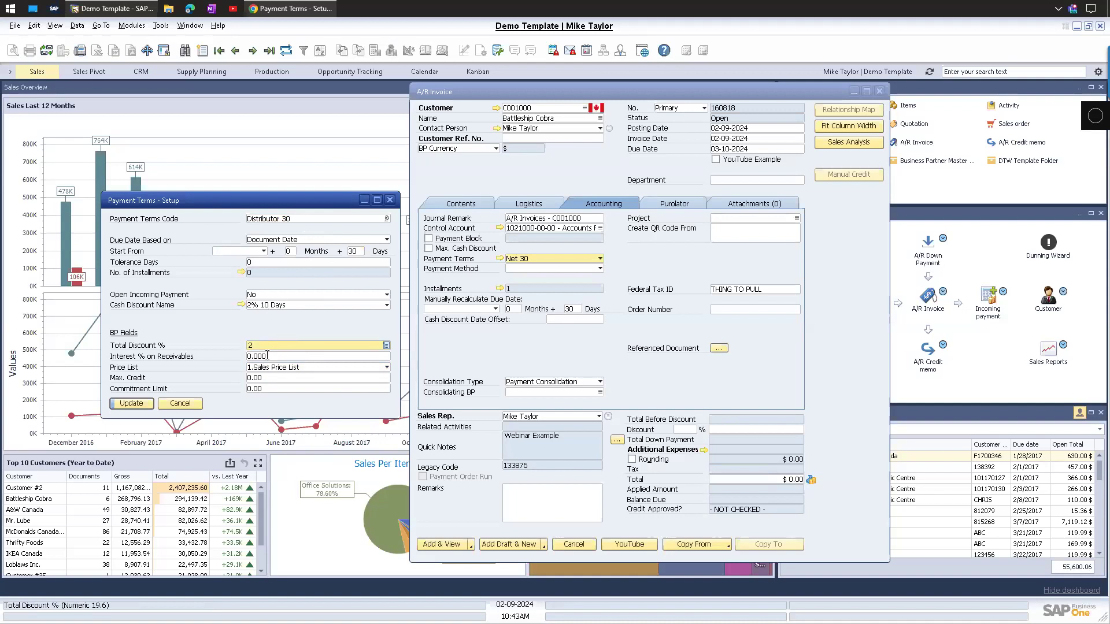
key(Tab)
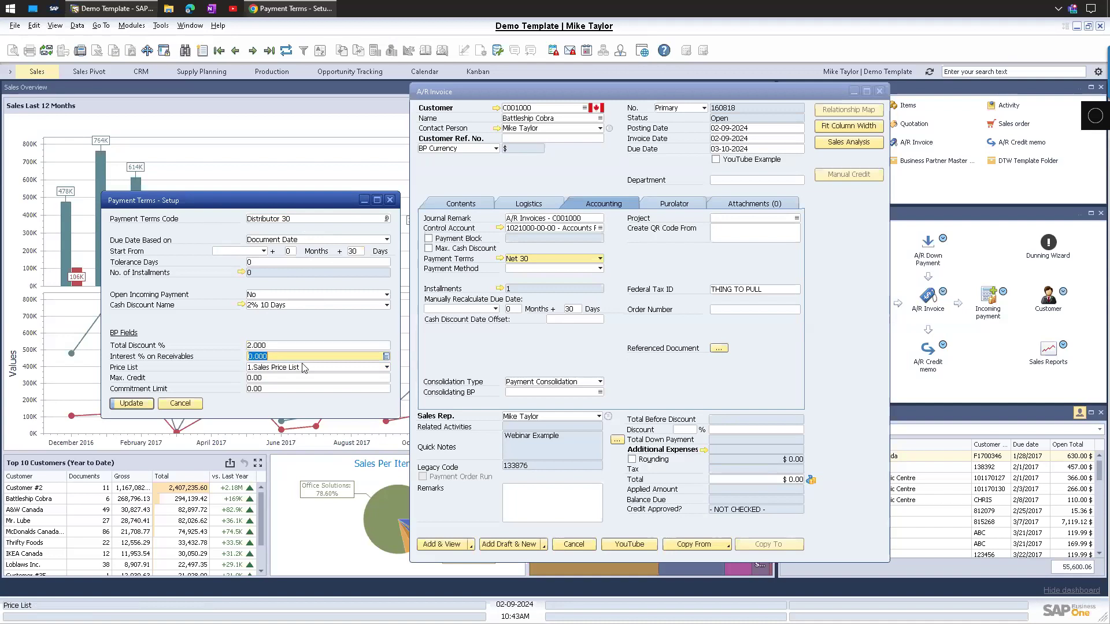
Assign the 2.Dealer Price - USD price list to the Distributor 30 term and set its maximum credit to 10,000.
click(266, 367)
click(270, 386)
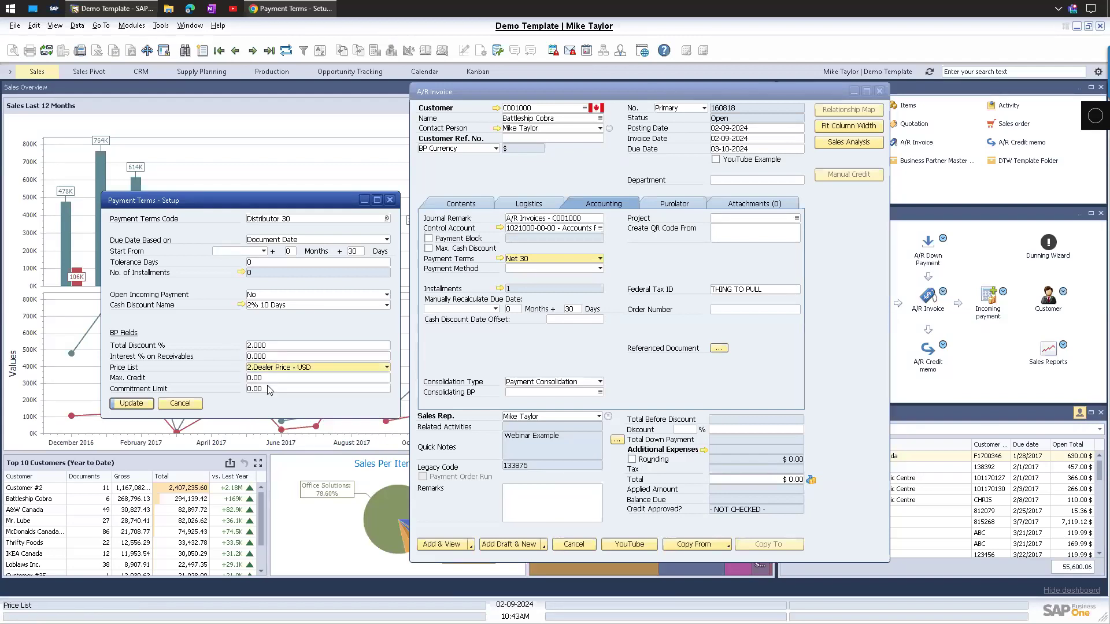
key(Tab)
text(10,000)
key(Tab)
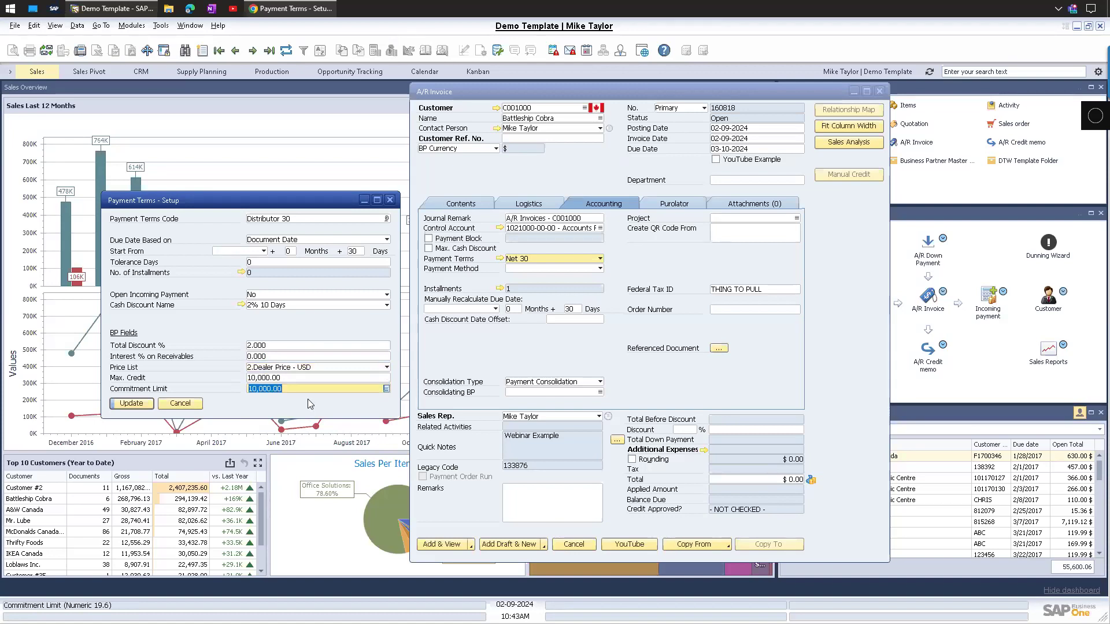
key(shift+Tab)
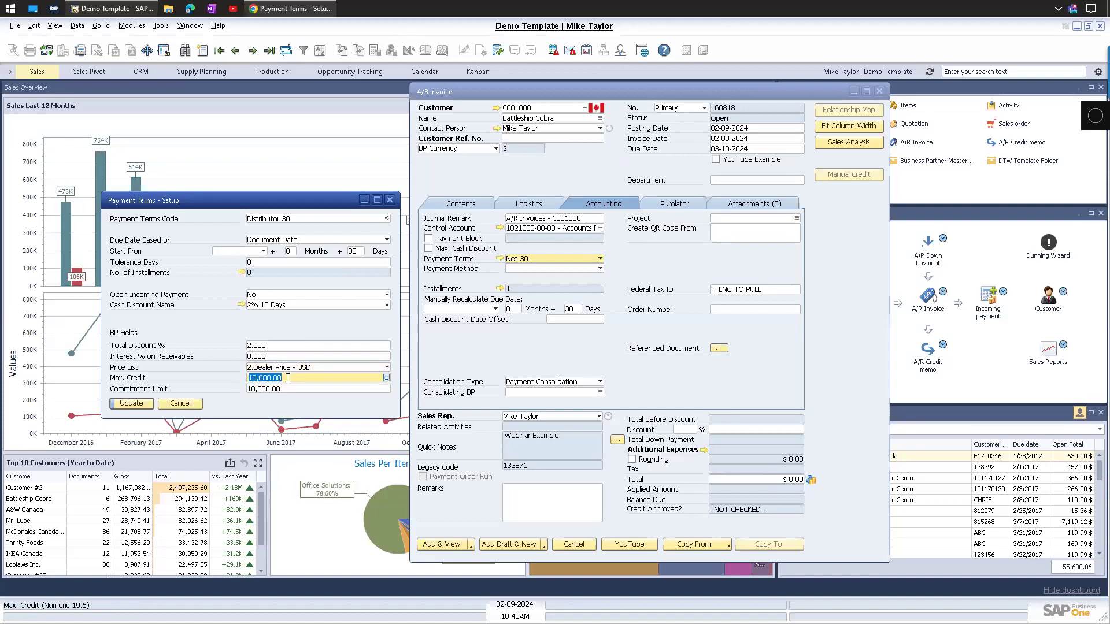
Try basing the Distributor 30 due date on Posting Date, and close the setup window without updating it.
click(304, 219)
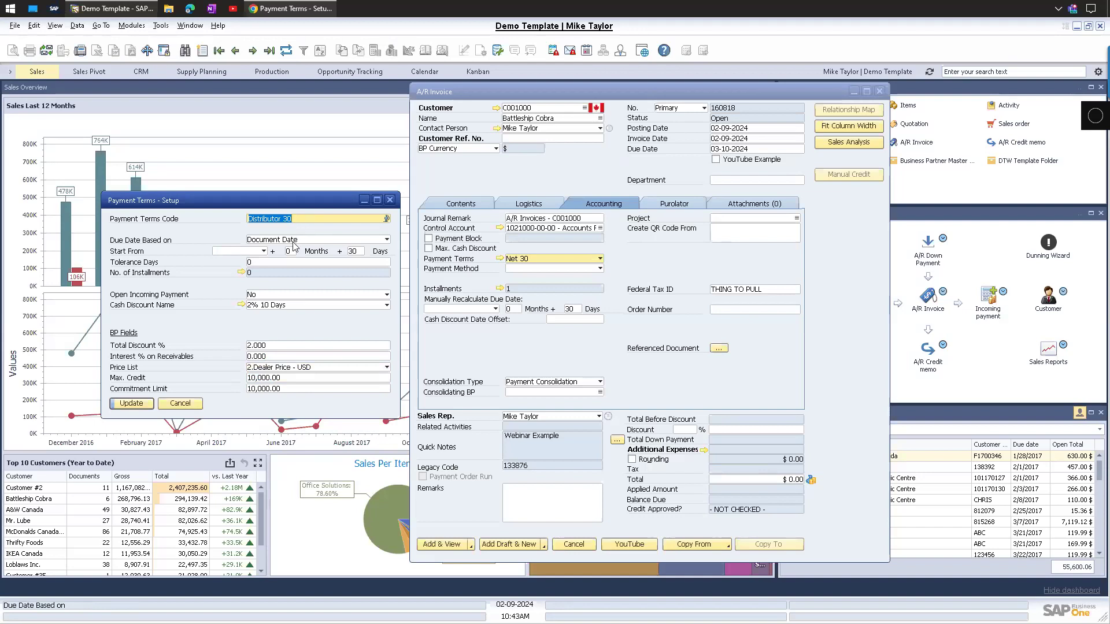
click(293, 241)
click(285, 261)
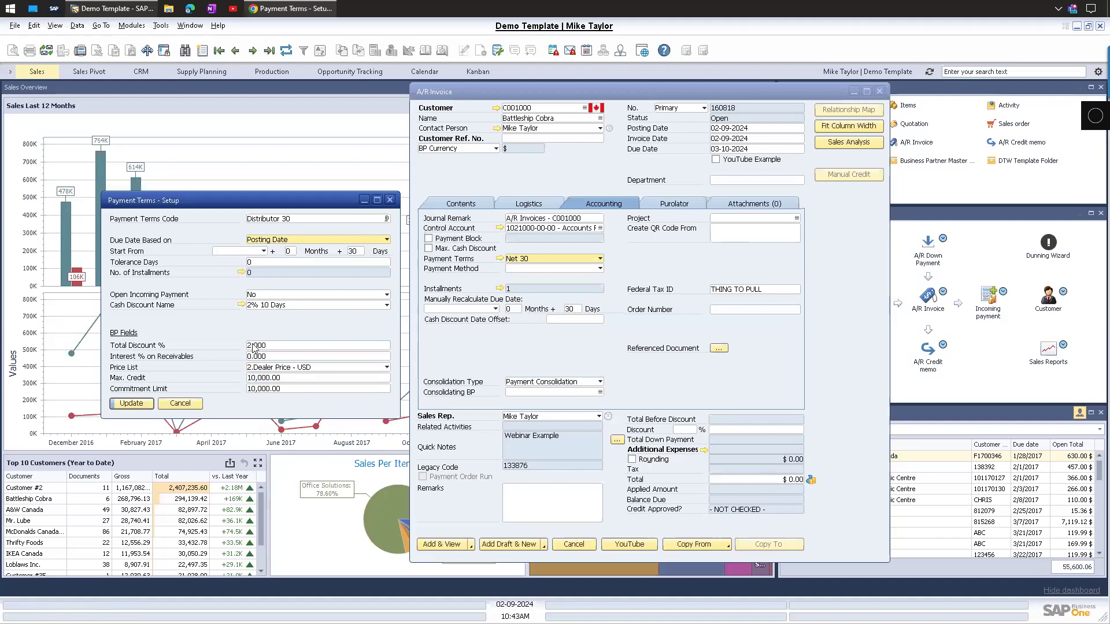
drag(266, 208, 251, 216)
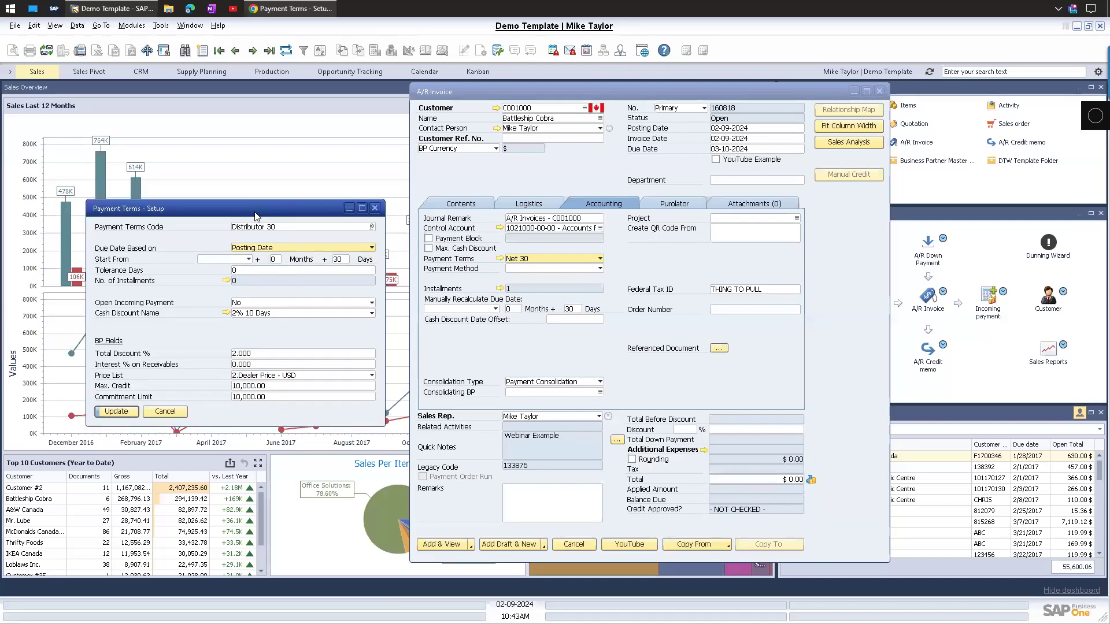
click(375, 209)
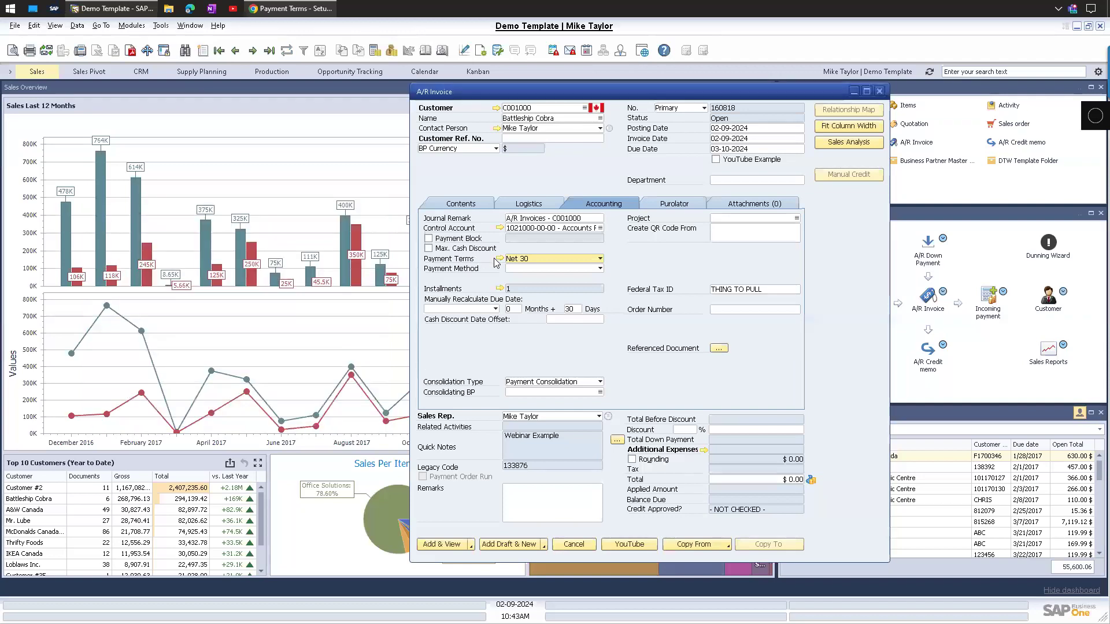
Reopen the invoice's Net 30 definition, review its days and code, and close it.
click(499, 259)
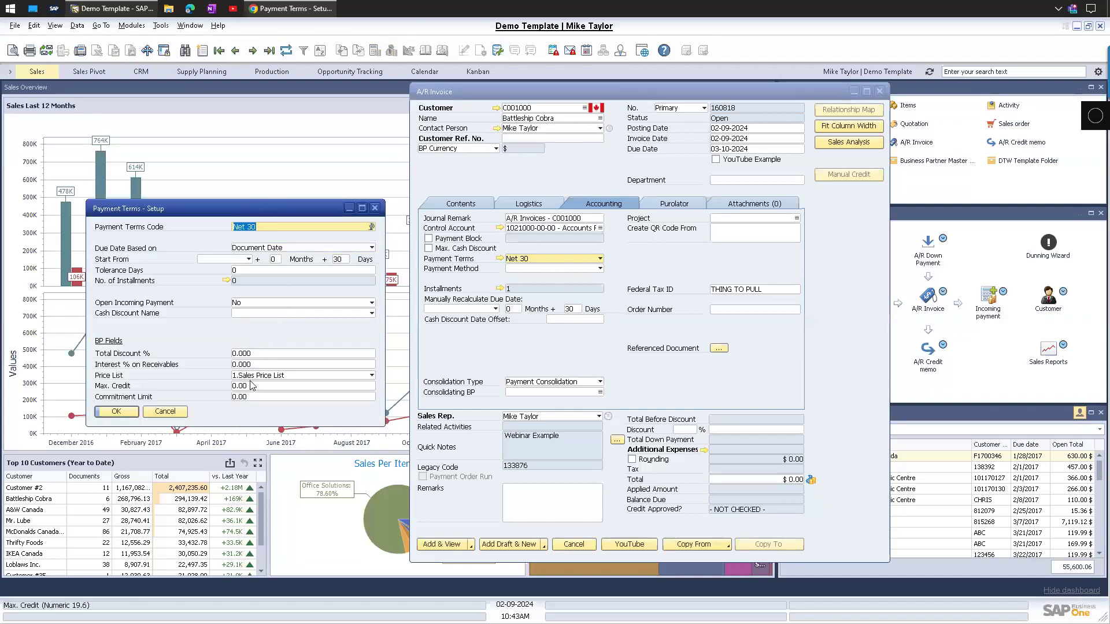
double_click(341, 258)
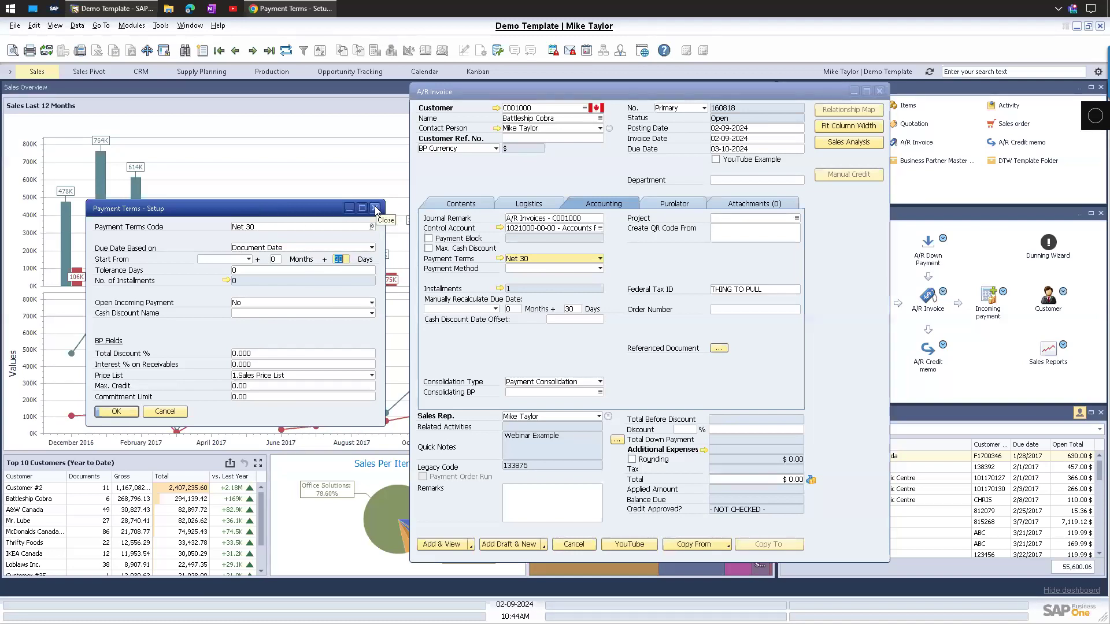
click(260, 226)
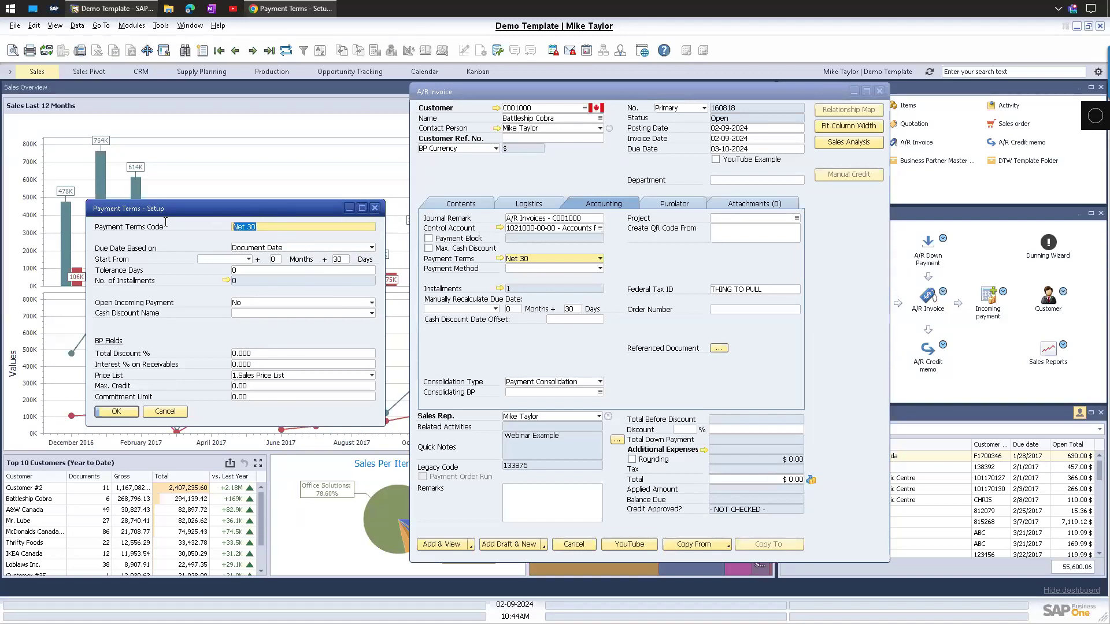
click(260, 227)
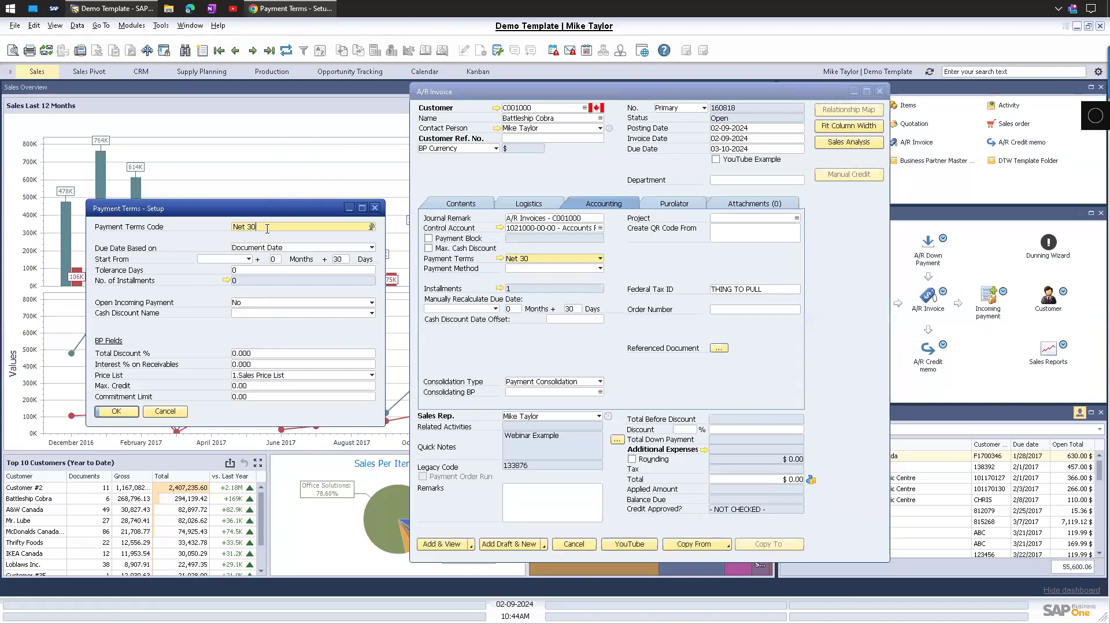
click(375, 207)
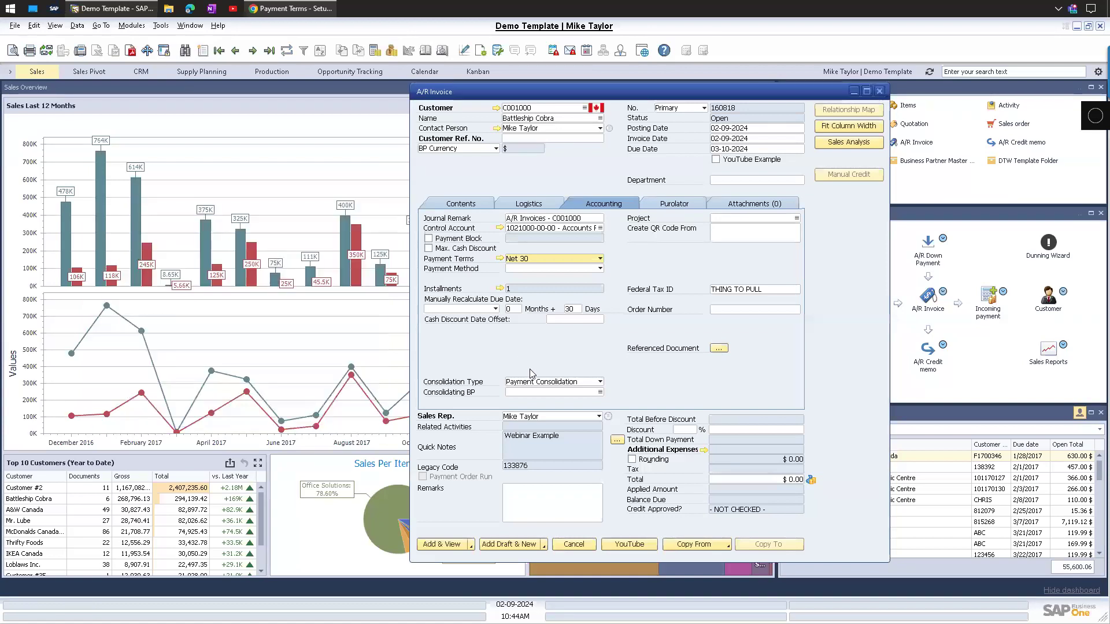
Add item 041350, Logitech K750 Wireless Solar Keyboard, to the invoice contents and decline the superseding item.
drag(517, 97, 326, 91)
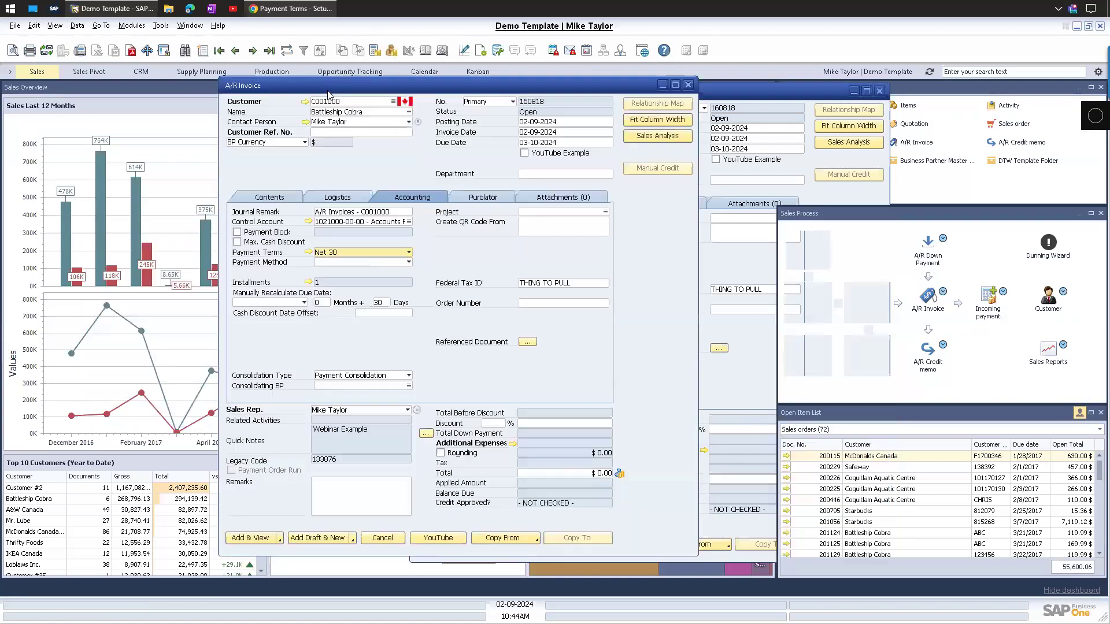
click(273, 197)
click(335, 214)
click(336, 227)
click(296, 238)
key(Tab)
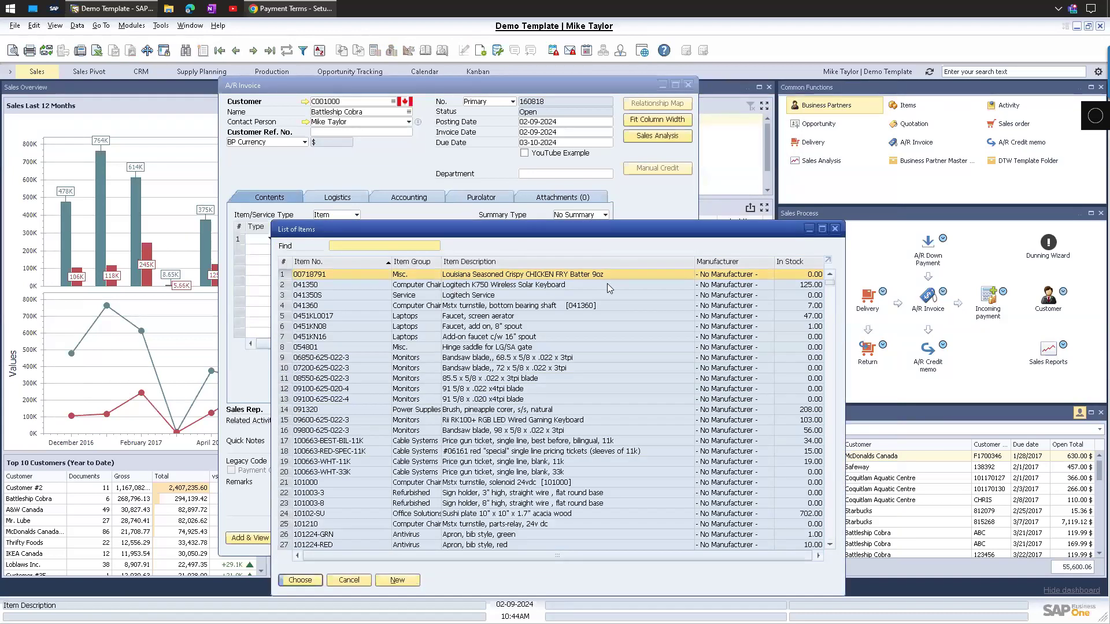
click(462, 285)
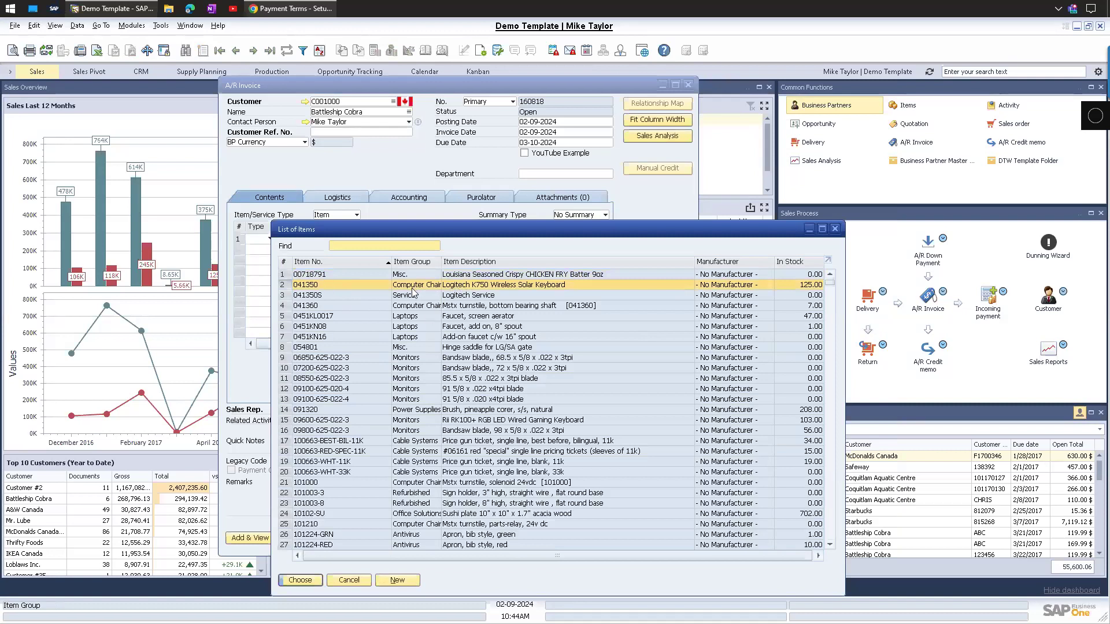
key(Return)
key(Tab)
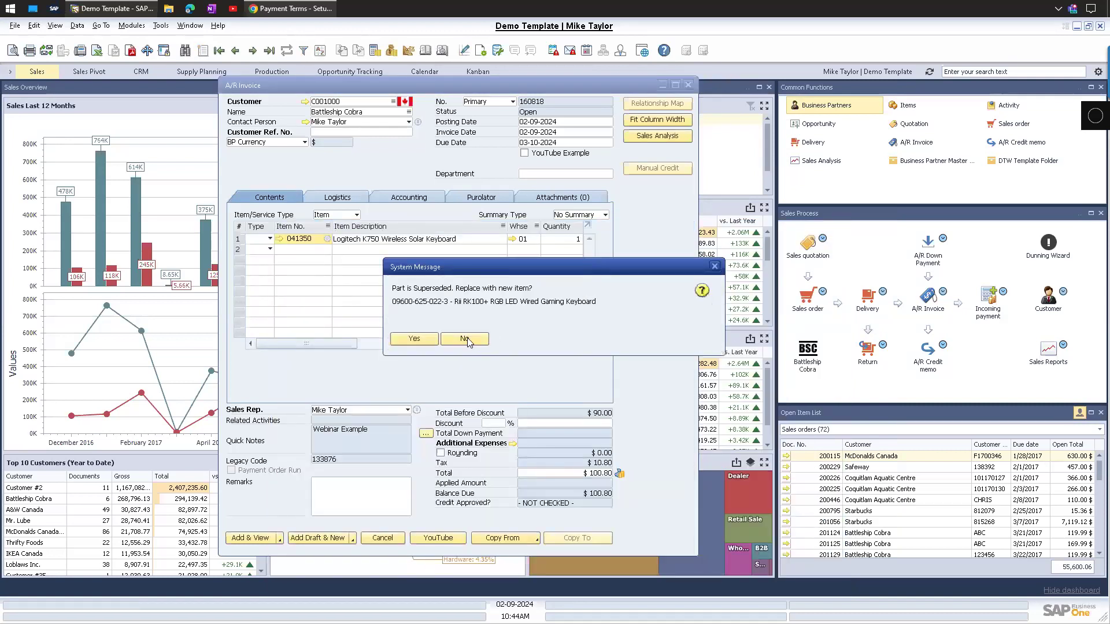
click(468, 338)
Check the invoice's accounting details with Net 30 payment terms, and add the invoice to the system.
click(403, 199)
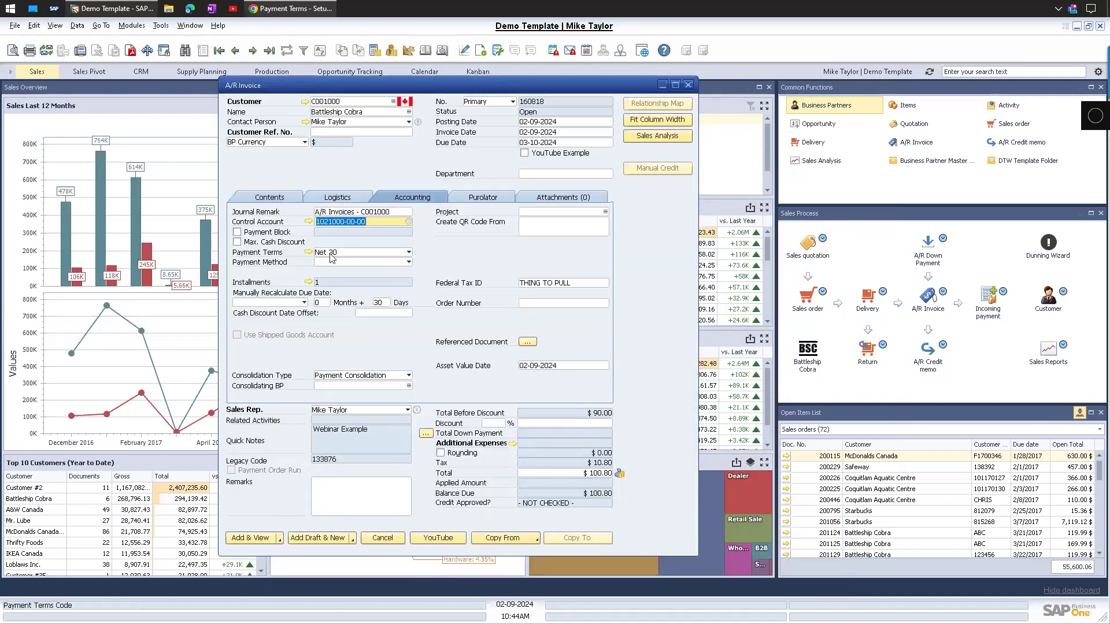
click(251, 538)
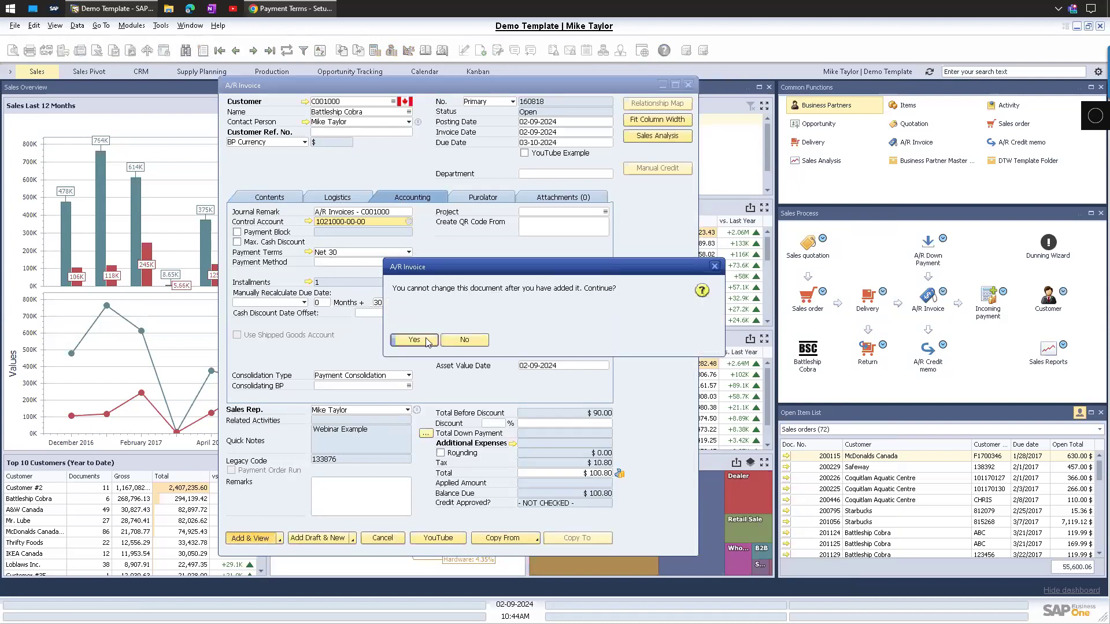
click(412, 340)
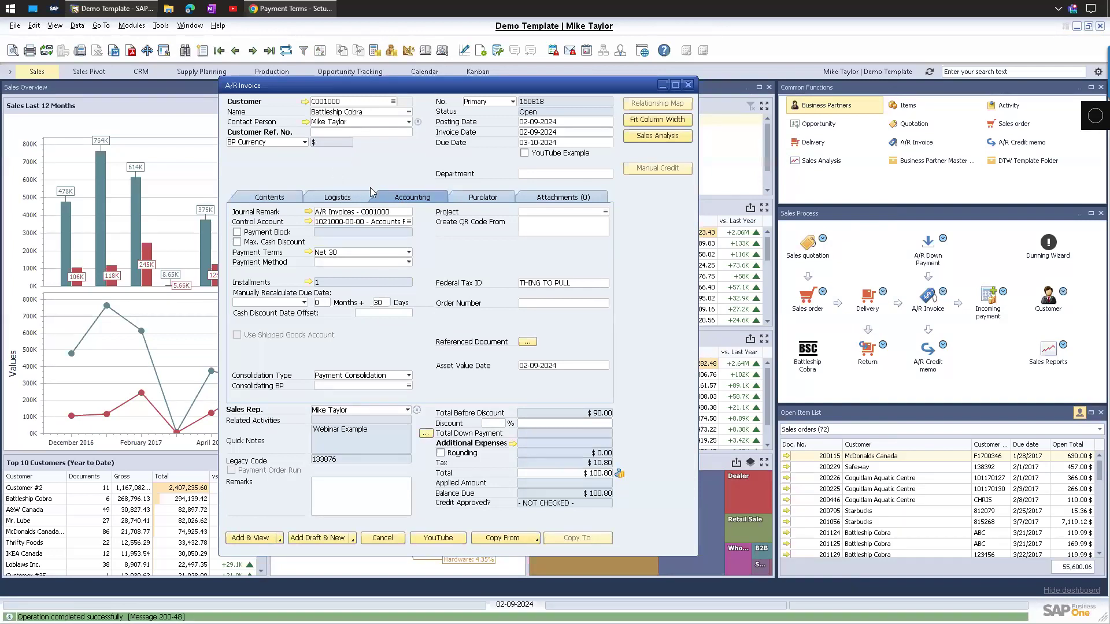
Start a new A/R invoice for the customer Battleship Cobra and dismiss the customer notice.
click(335, 112)
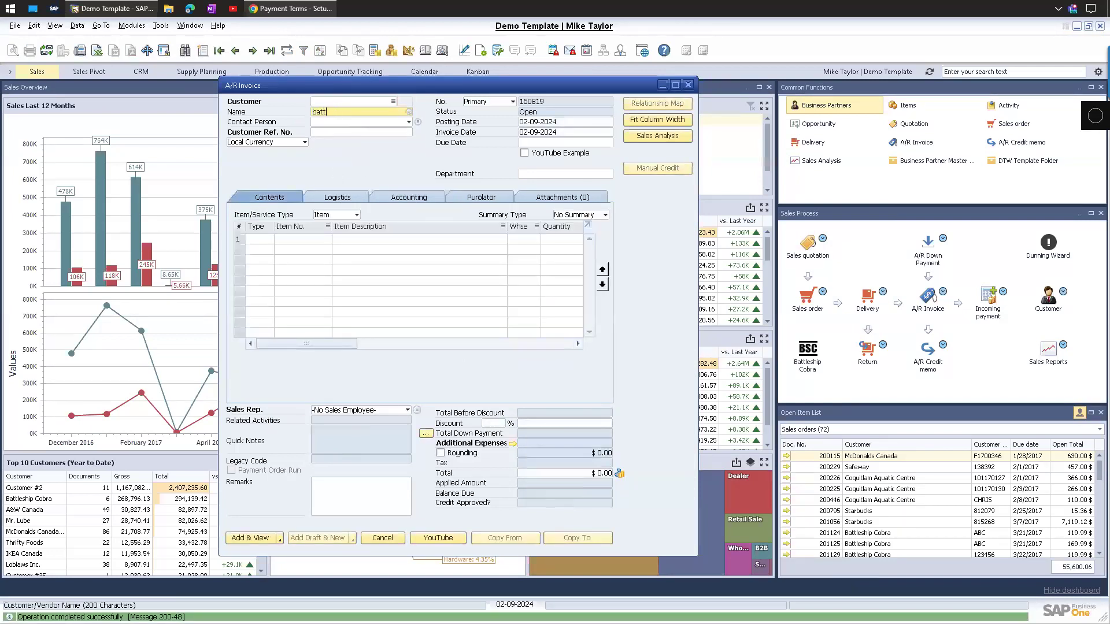
key(Tab)
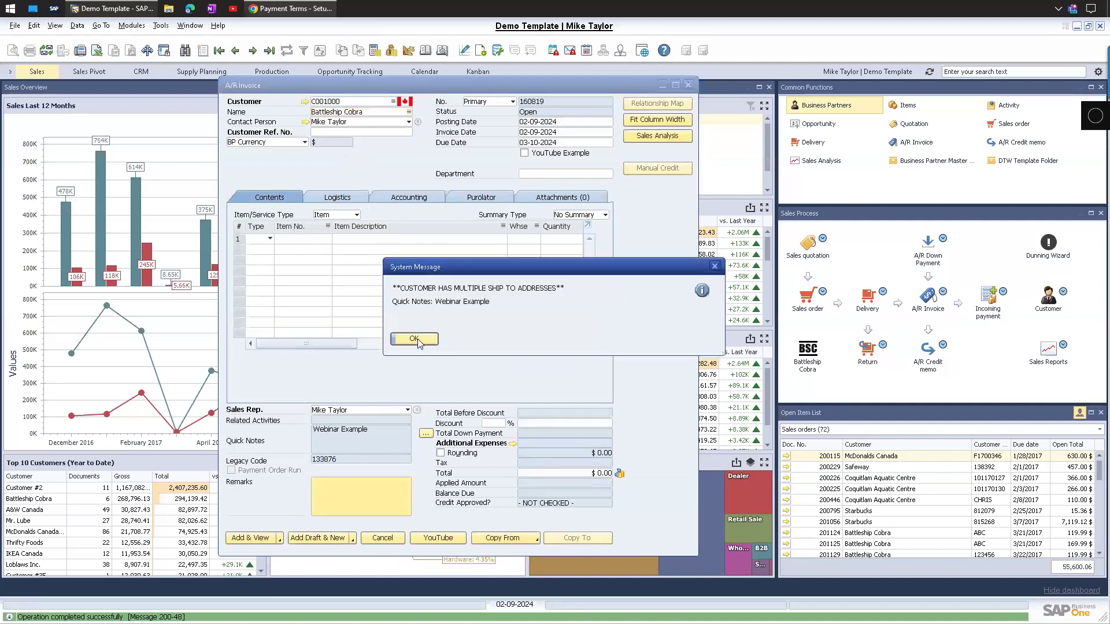
click(414, 339)
Enter item 041350 on the new invoice's first line, keeping it instead of the superseding gaming keyboard.
key(Tab)
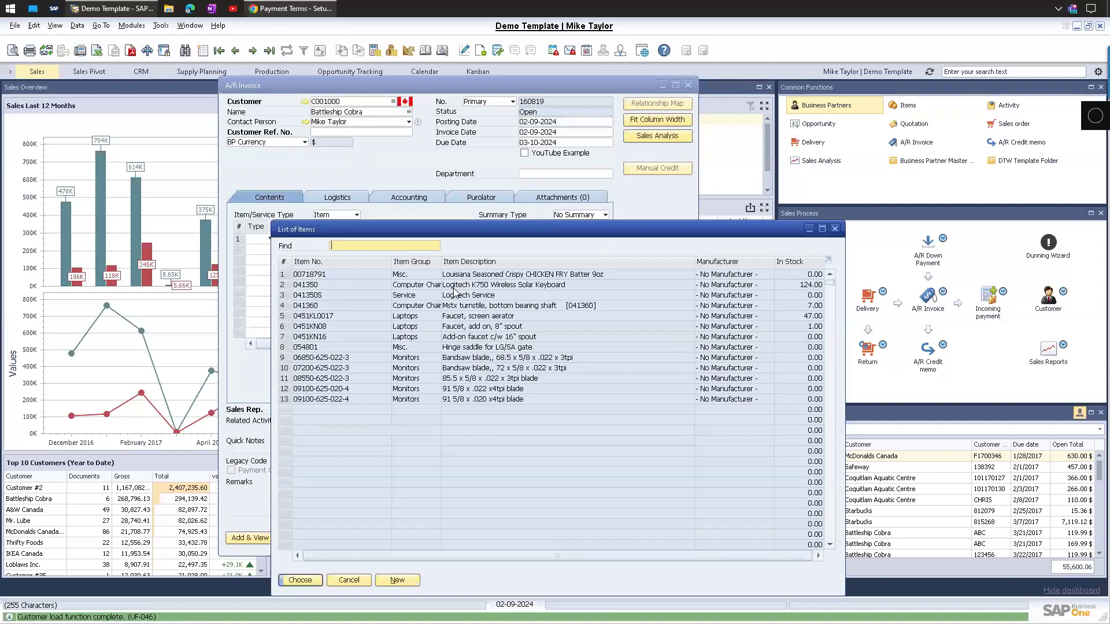
double_click(428, 285)
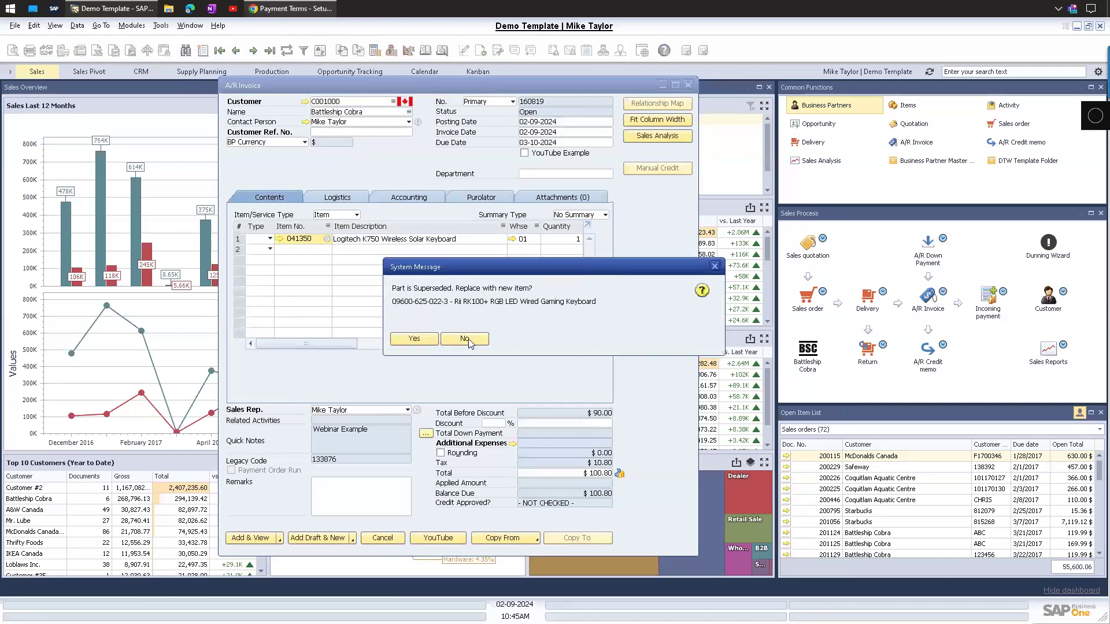
click(468, 339)
click(467, 339)
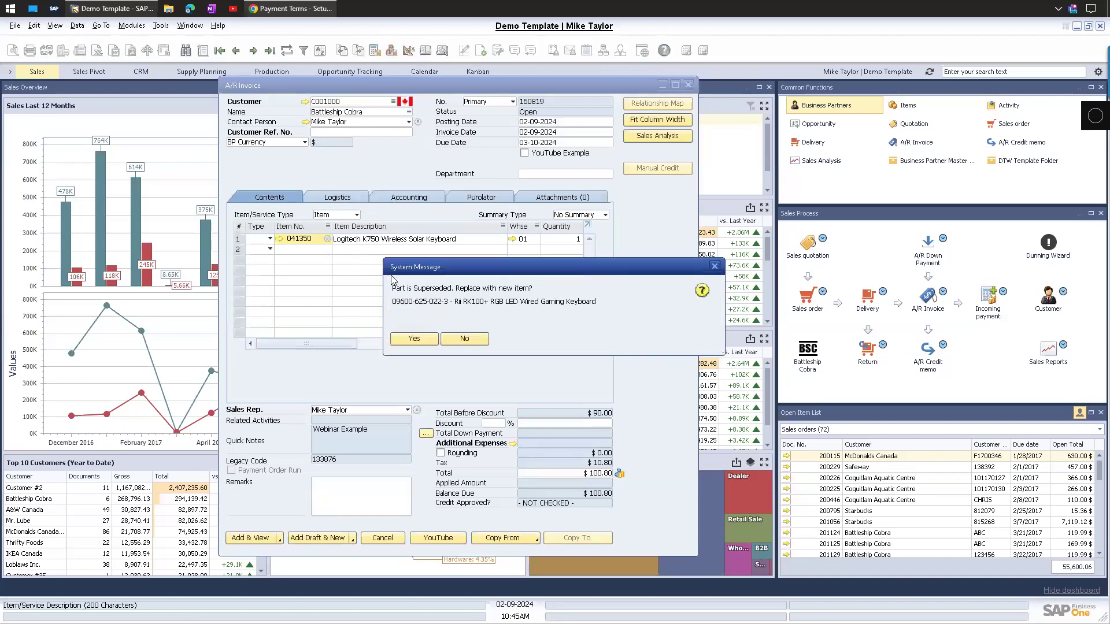
click(467, 340)
Set the new invoice's payment terms to Installment Test.
click(399, 198)
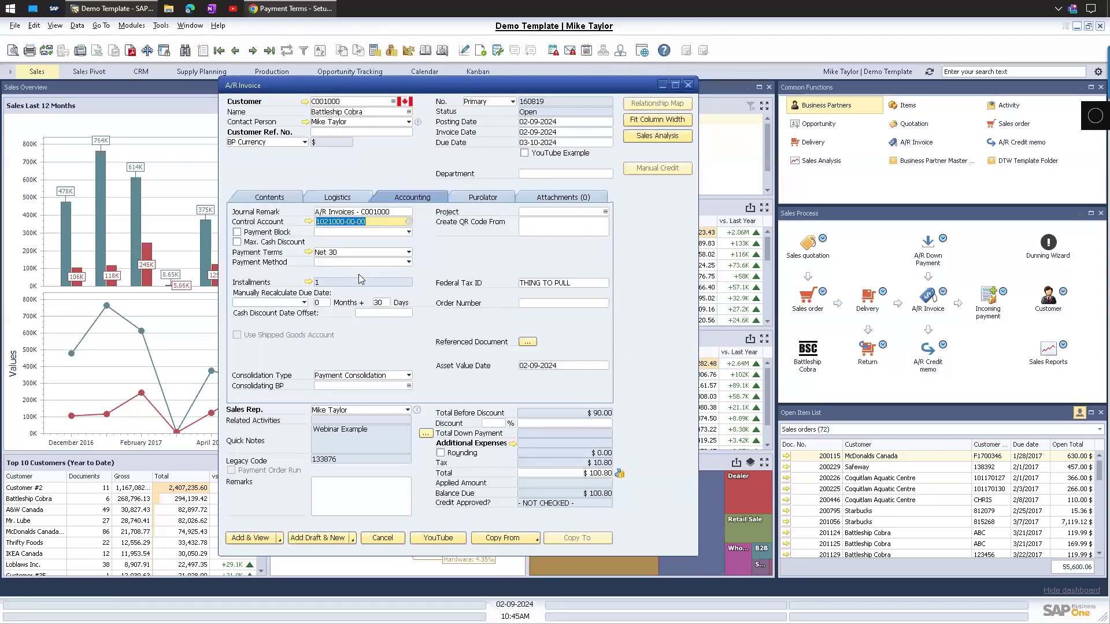
click(345, 252)
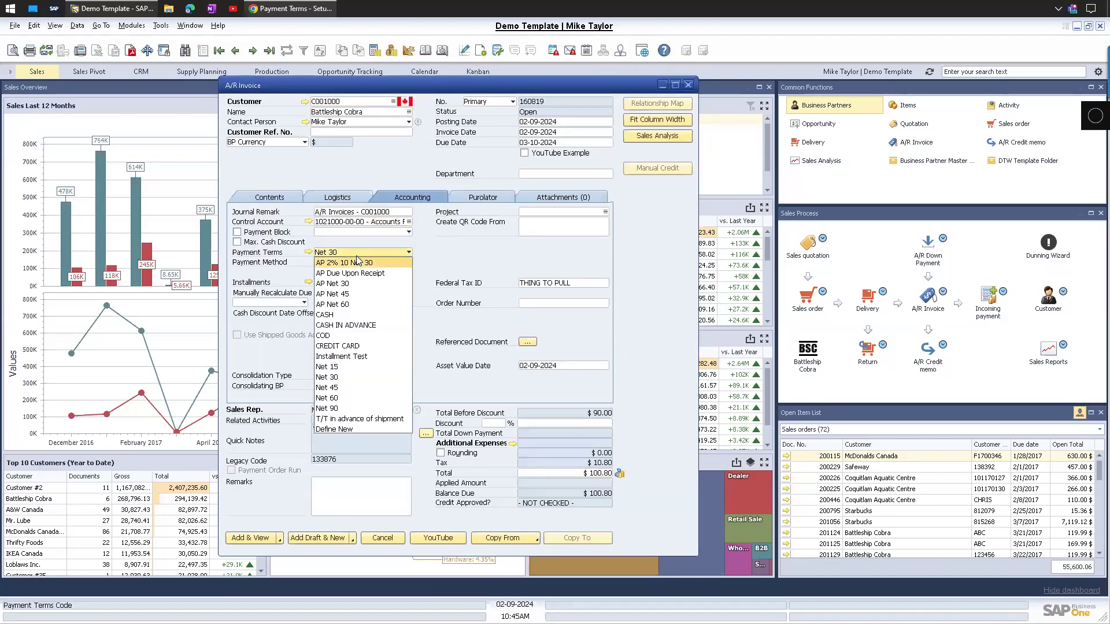
click(347, 357)
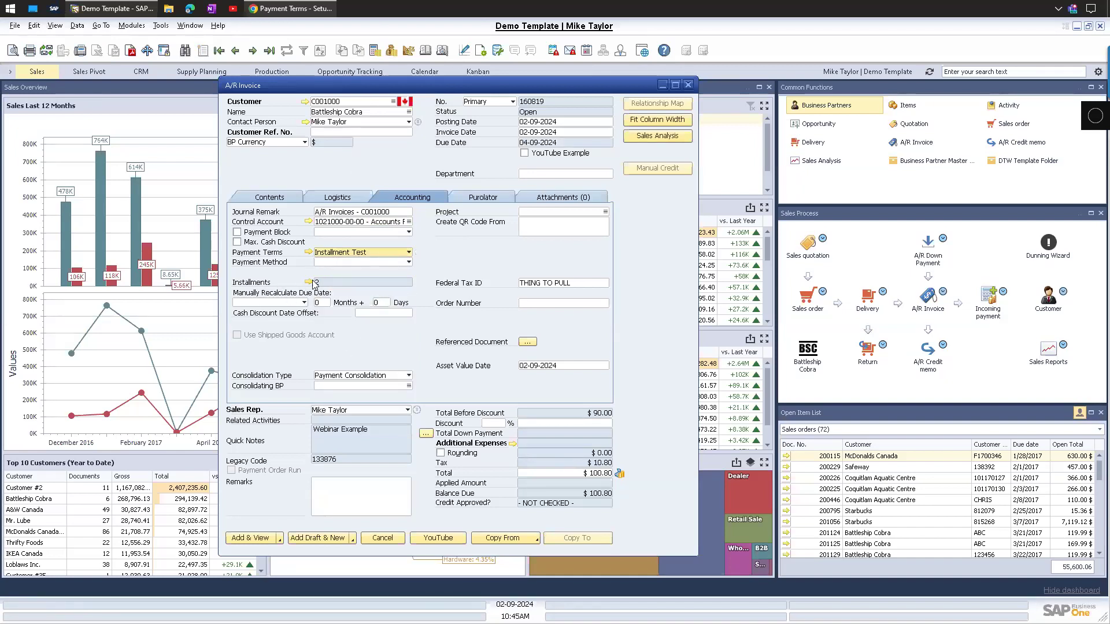
Review the Installment Test definition, close it, and open the invoice's installment breakdown.
click(308, 250)
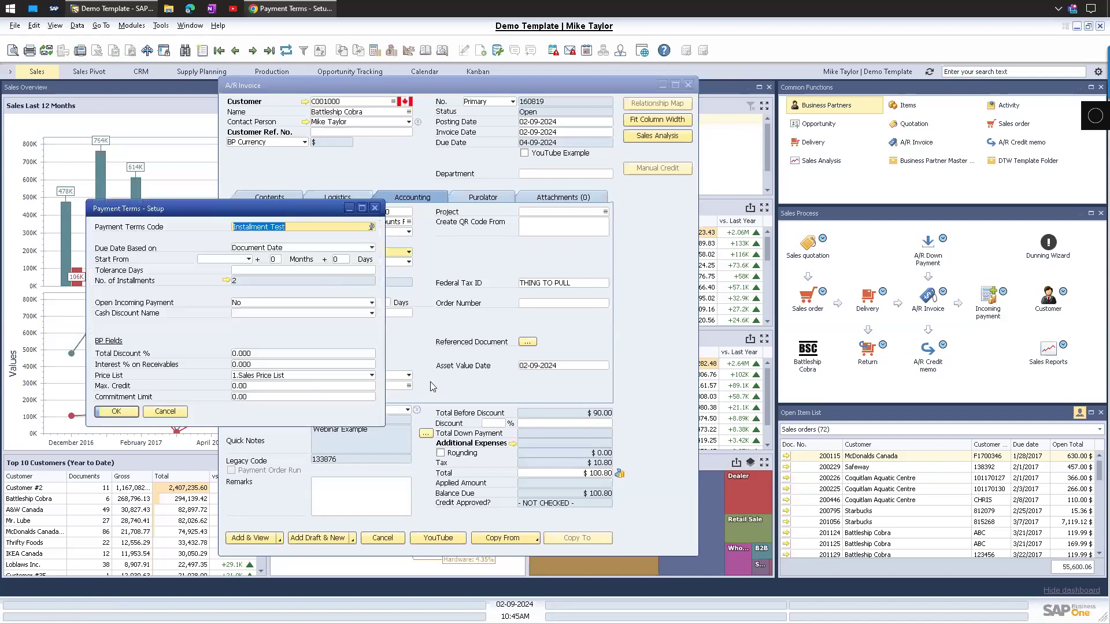
click(375, 209)
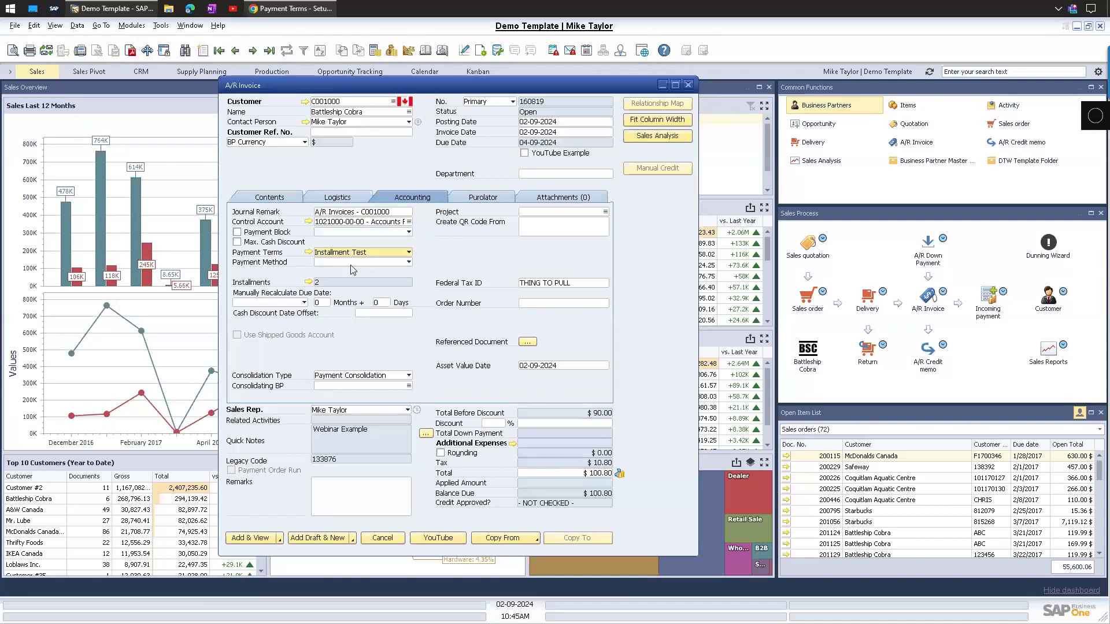
click(308, 283)
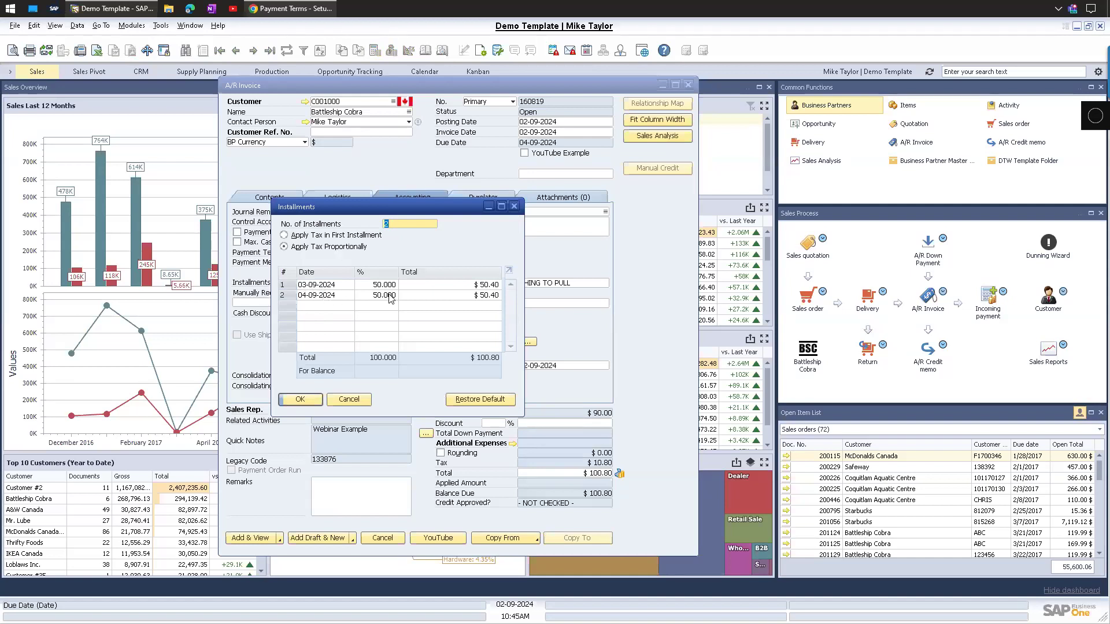
Examine the dates in both installment rows of the invoice, then cancel out of the installment breakdown.
click(346, 284)
click(349, 284)
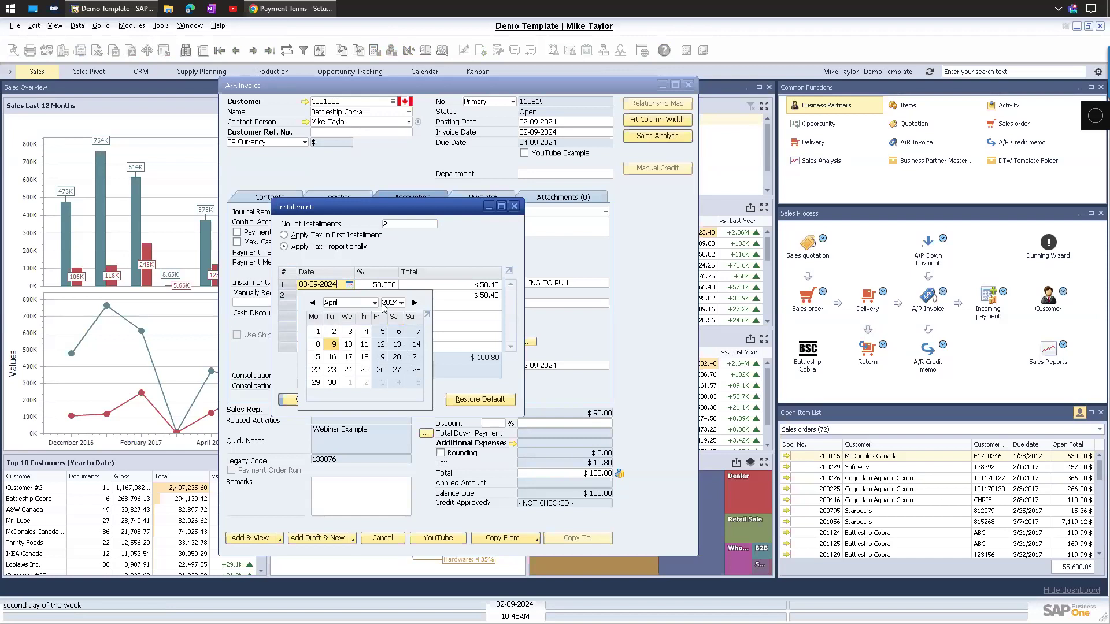
click(421, 256)
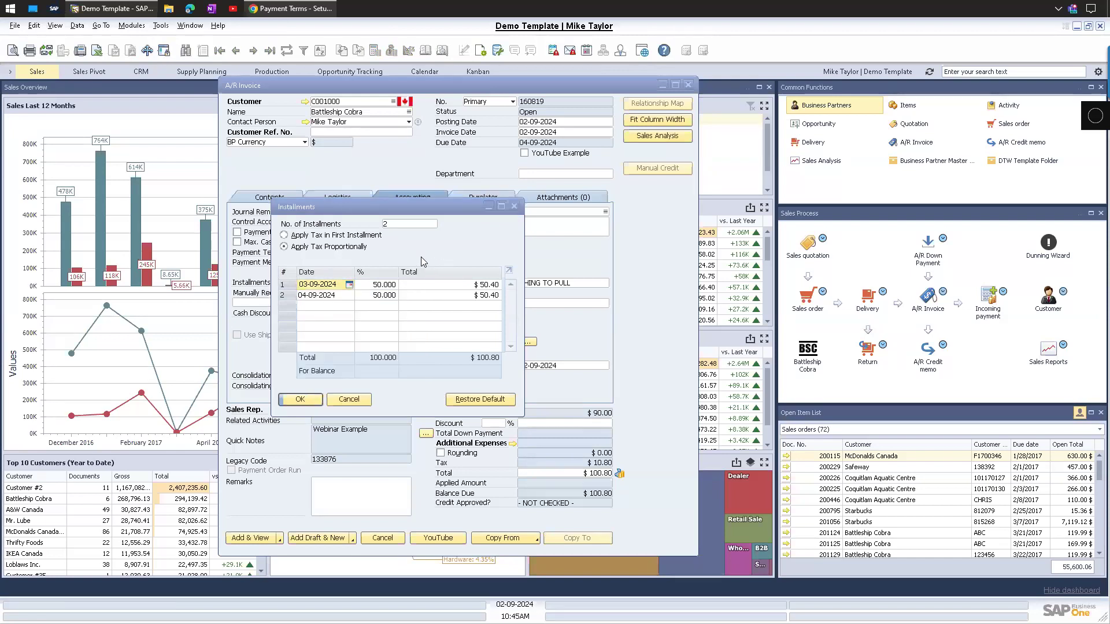
click(343, 296)
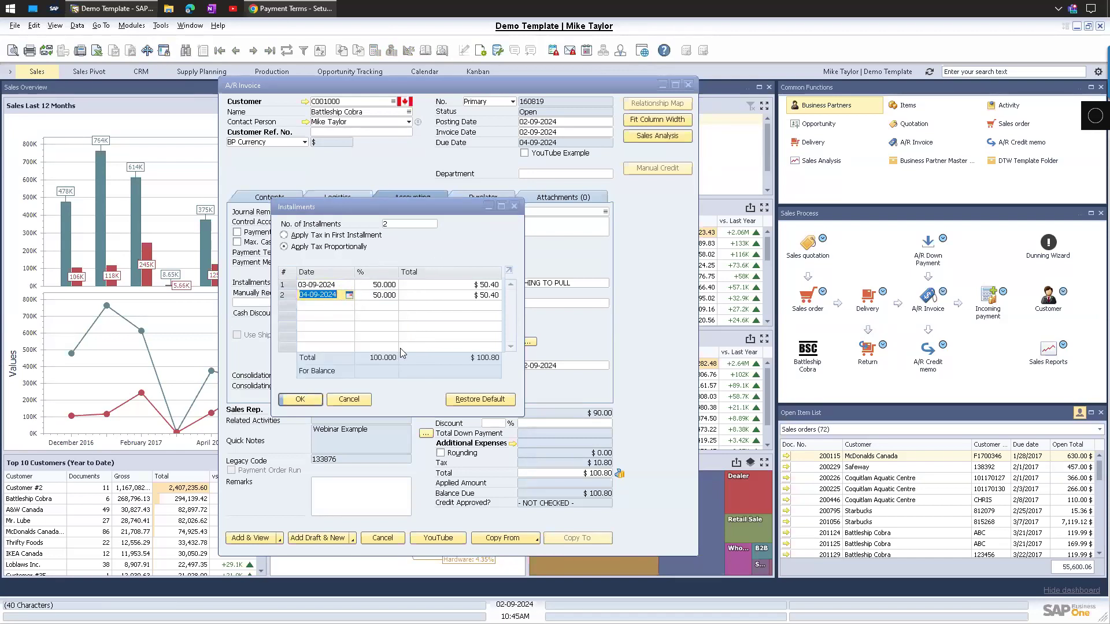
click(420, 212)
drag(403, 211, 414, 226)
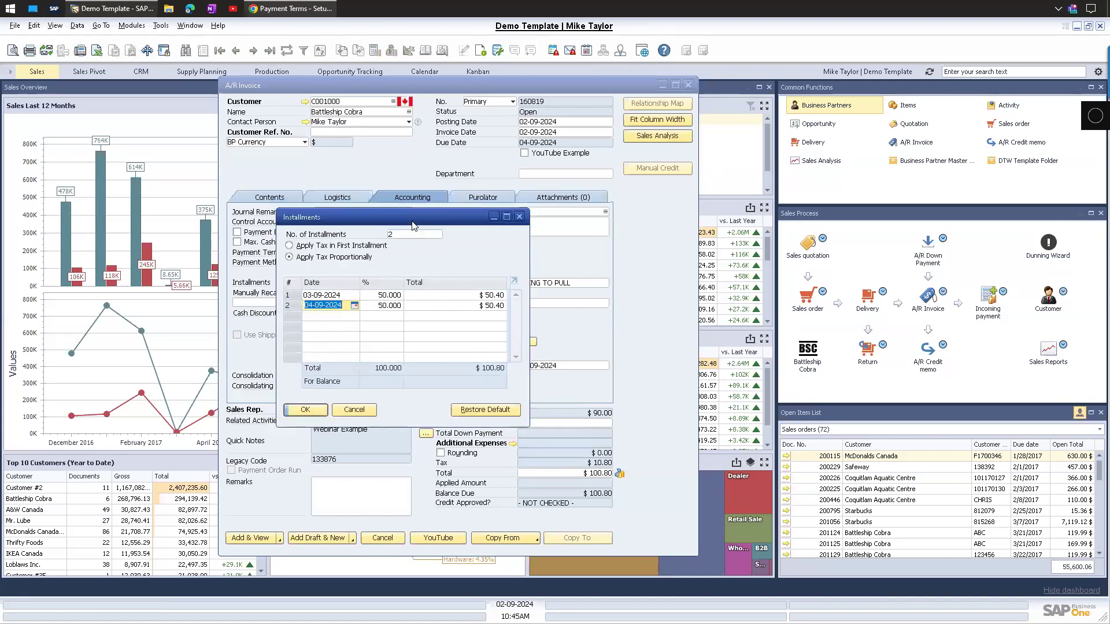
click(353, 409)
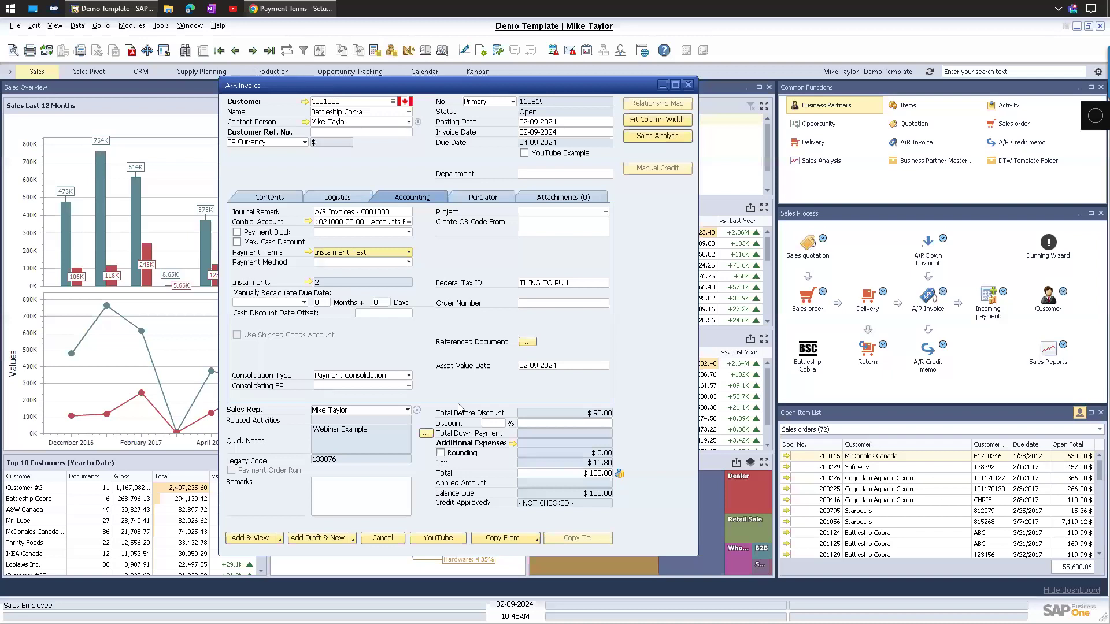
Add the Installment Test invoice using Add & New, confirm the posting, and bring the added invoice back up.
click(279, 538)
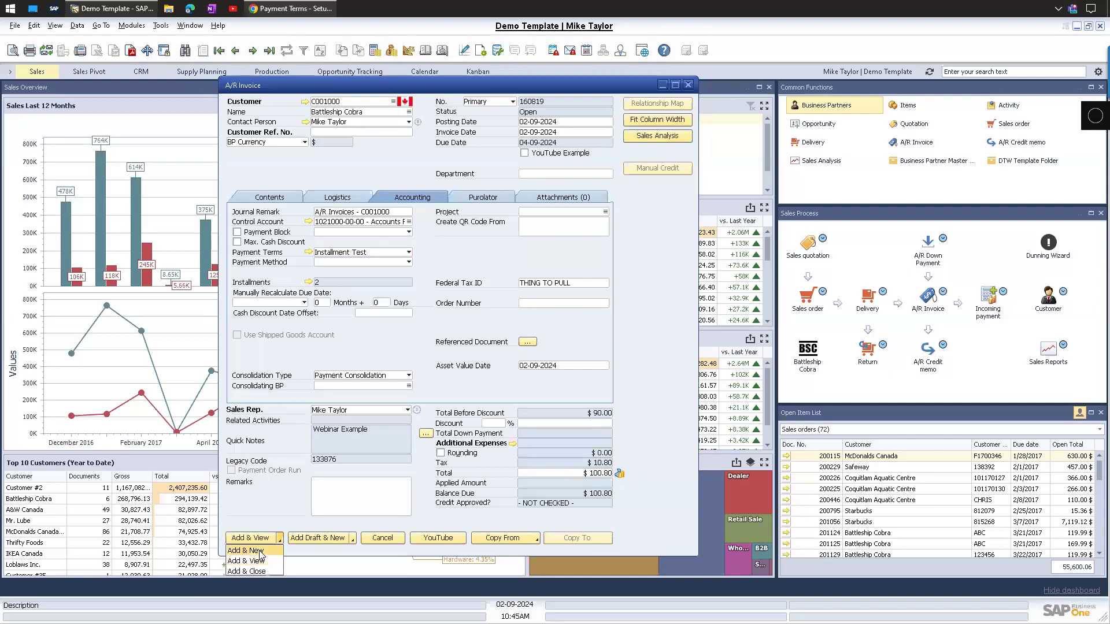
click(246, 551)
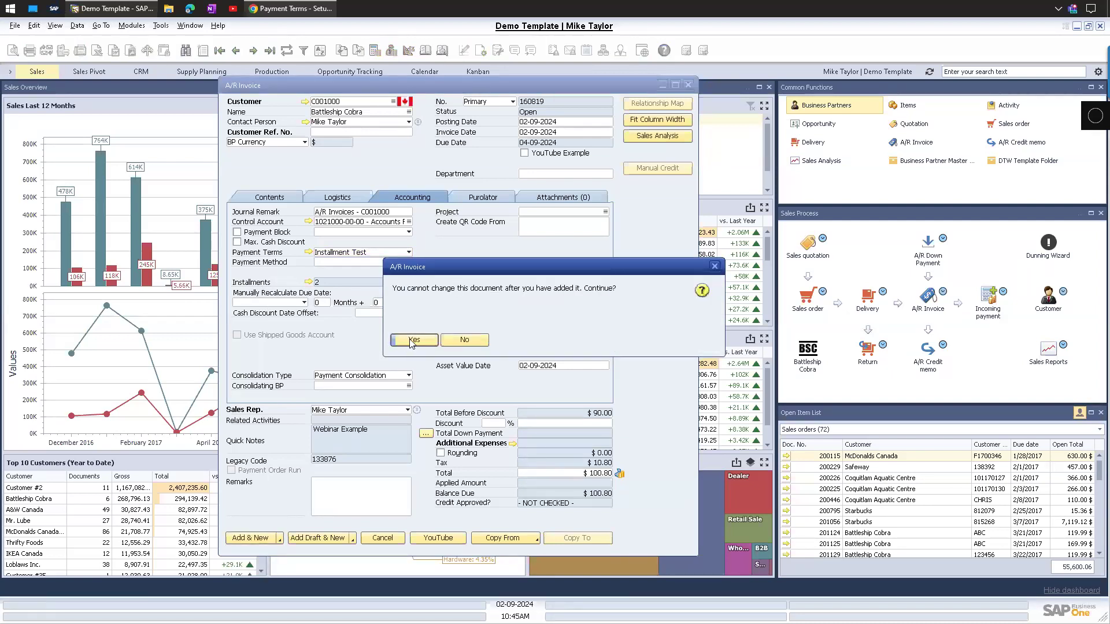
click(413, 340)
key(Page_Up)
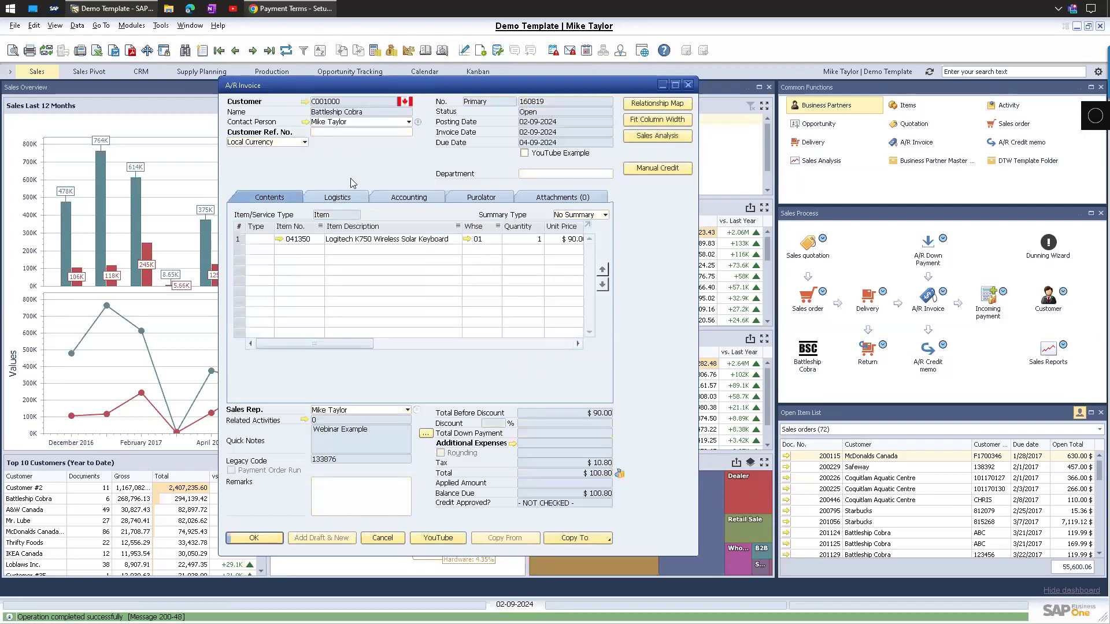
Start another A/R invoice for the customer Battleship Cobra and dismiss the customer notice.
key(ctrl+a)
click(332, 112)
text(batt)
key(Tab)
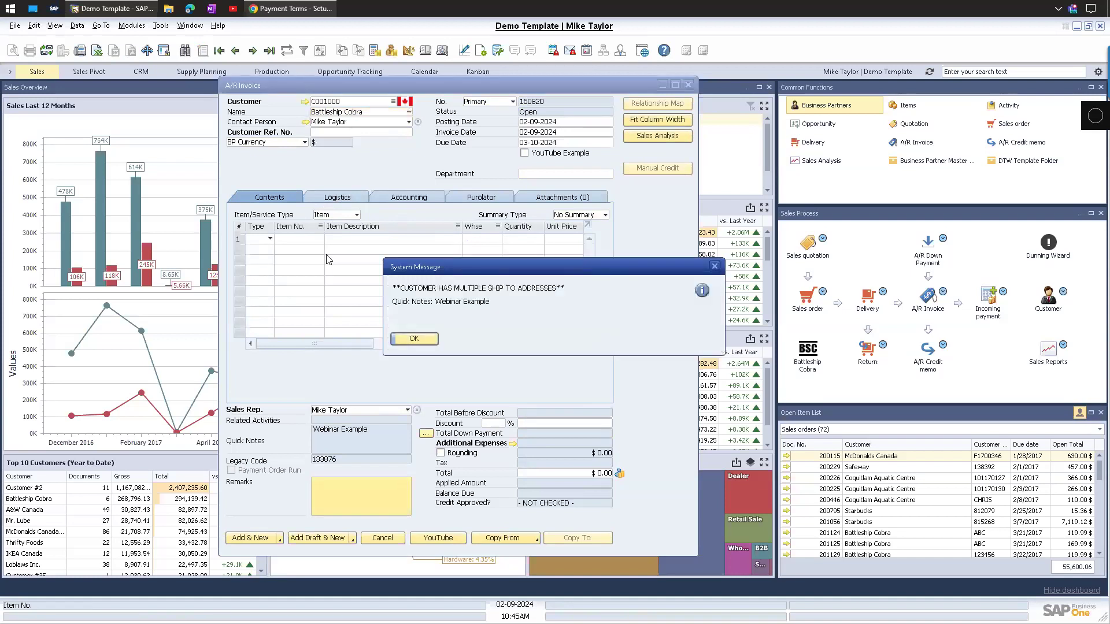
click(418, 336)
Put item 041350 on the invoice's first line and decline the superseding replacement item.
click(299, 239)
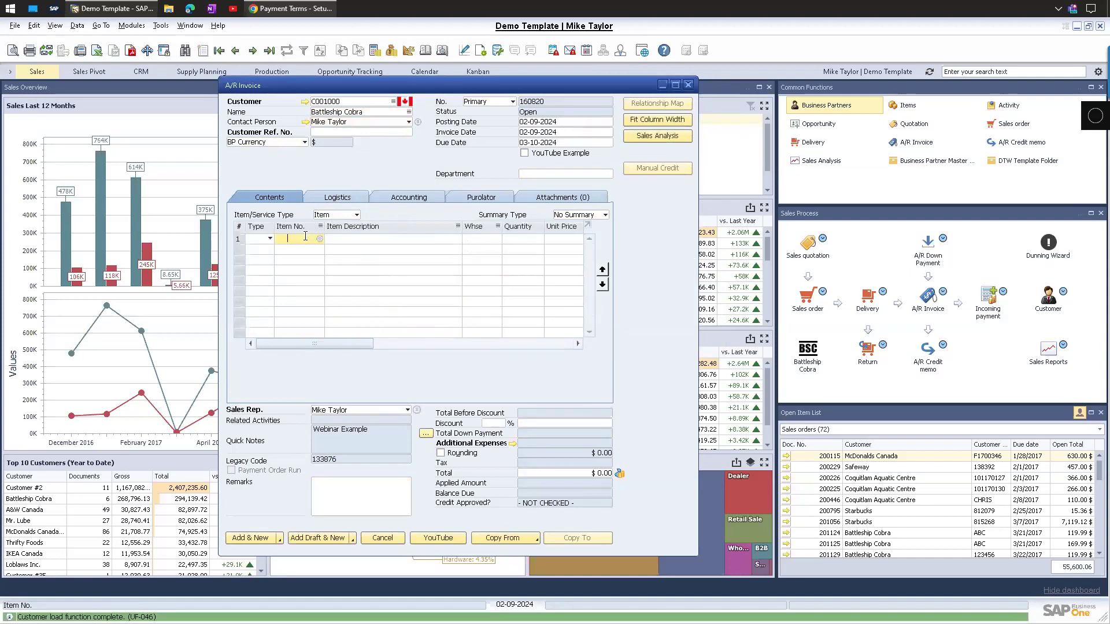
key(Tab)
double_click(420, 290)
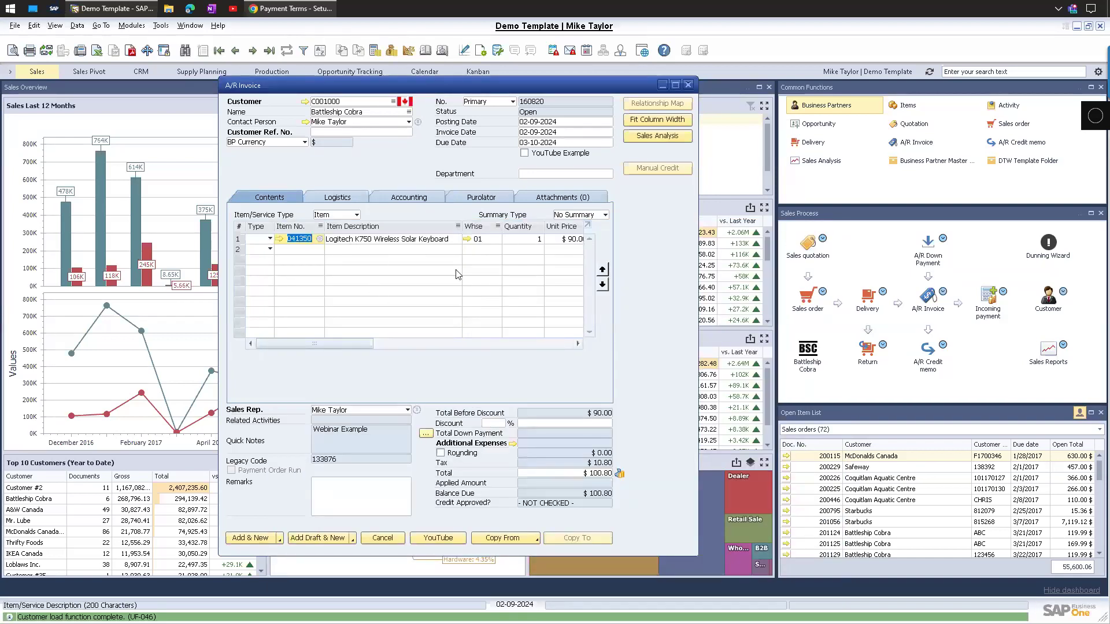
key(Tab)
click(469, 339)
Check the payment terms available in the invoice's accounting details and keep Net 30 selected.
click(406, 197)
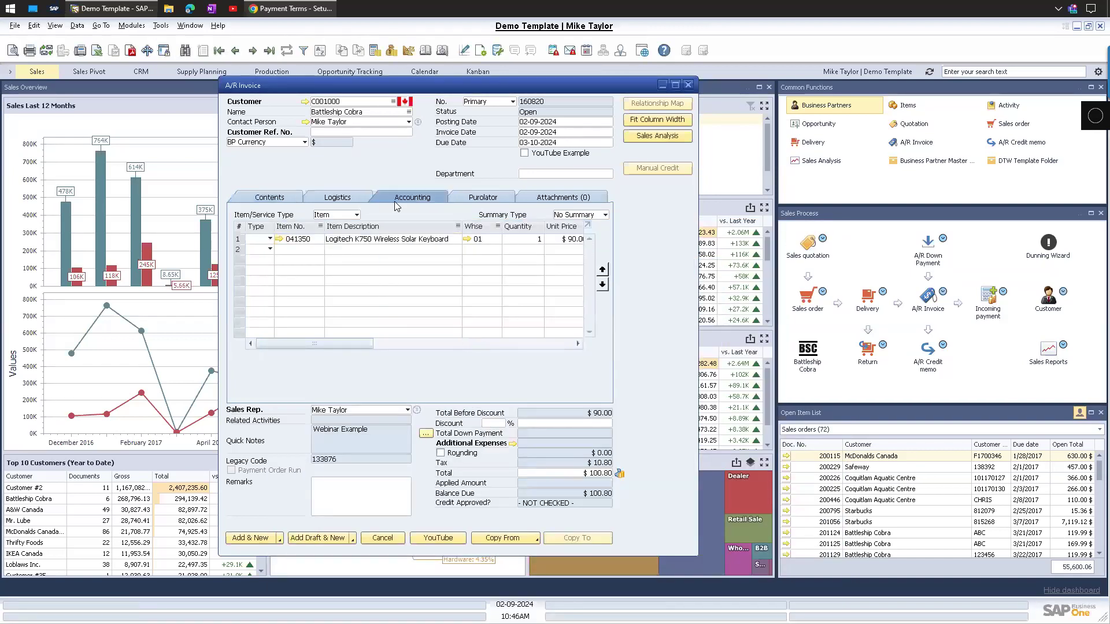
click(353, 252)
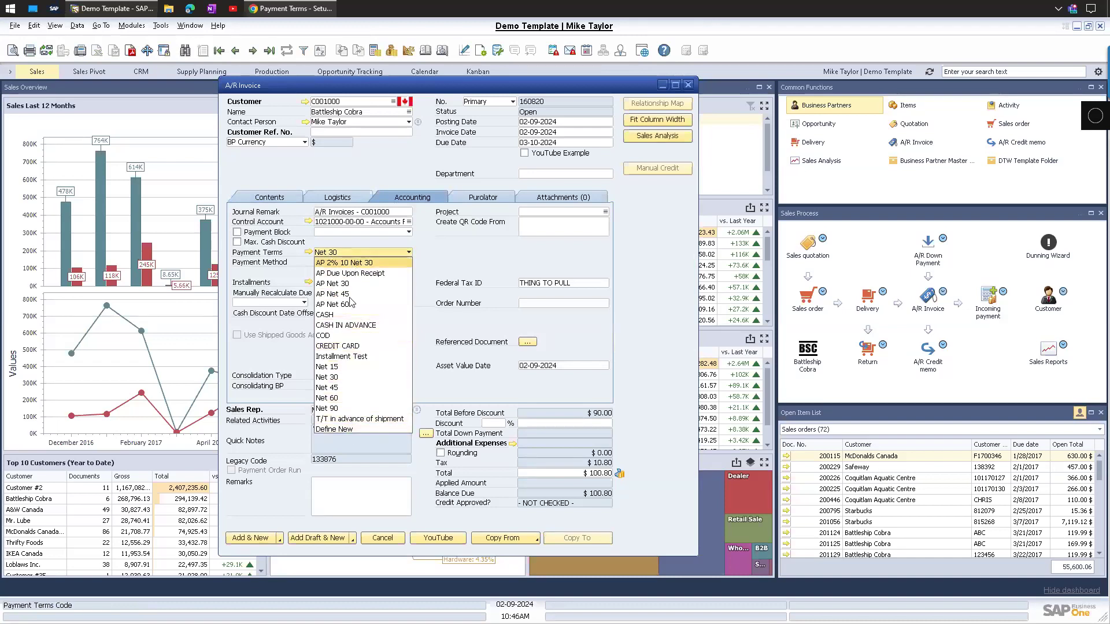
click(330, 377)
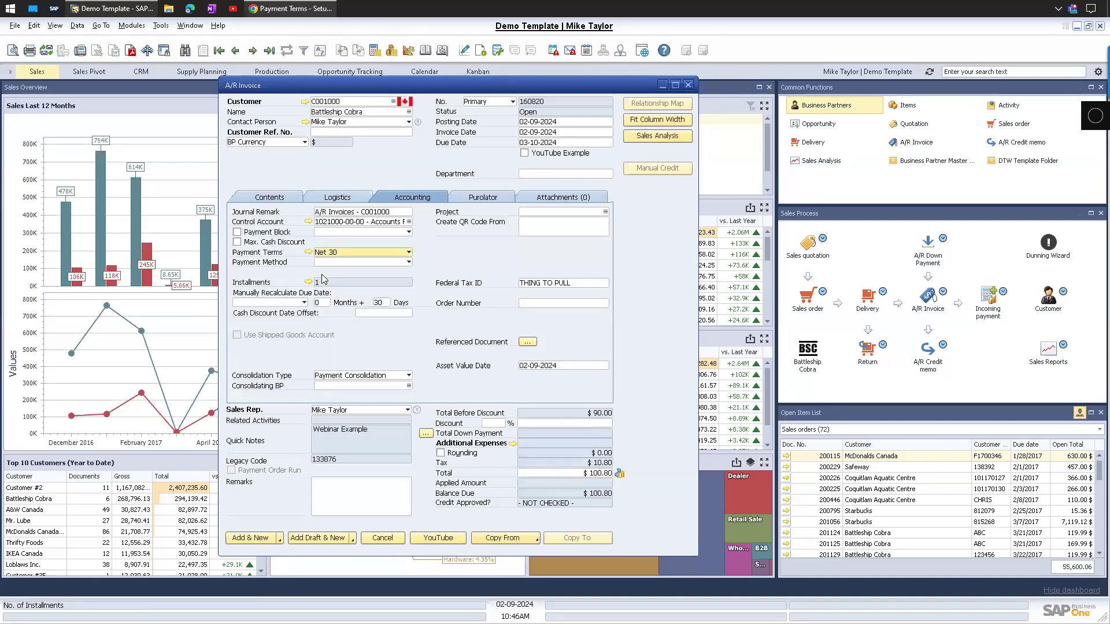
Define a new payment term coded 2% 10 Net 30, due 30 days from the posting date.
click(308, 252)
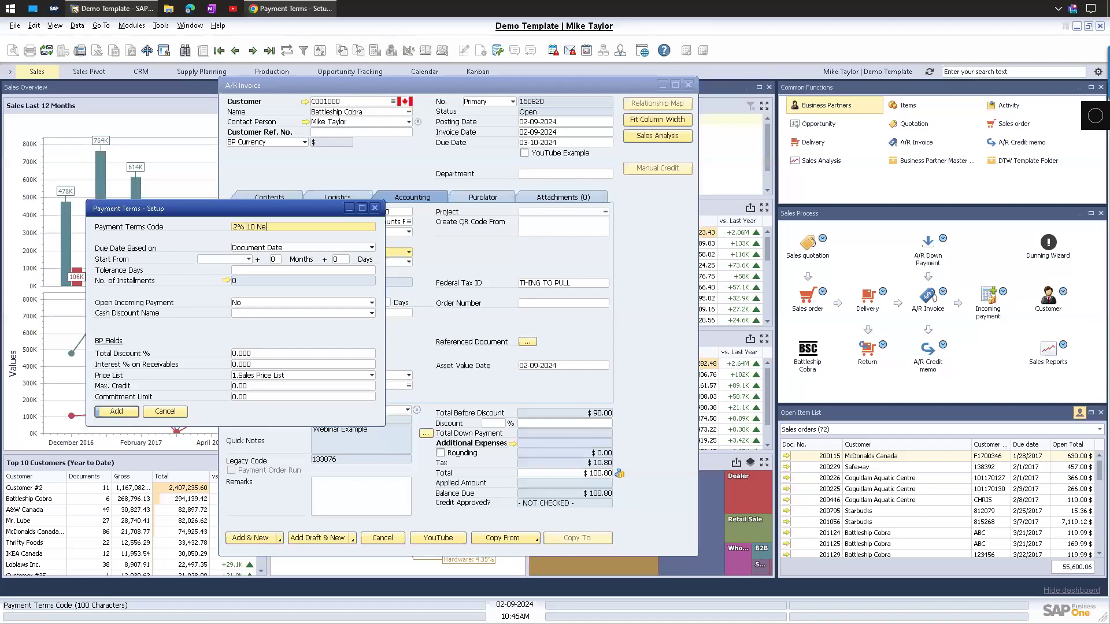
click(268, 248)
click(266, 260)
click(341, 260)
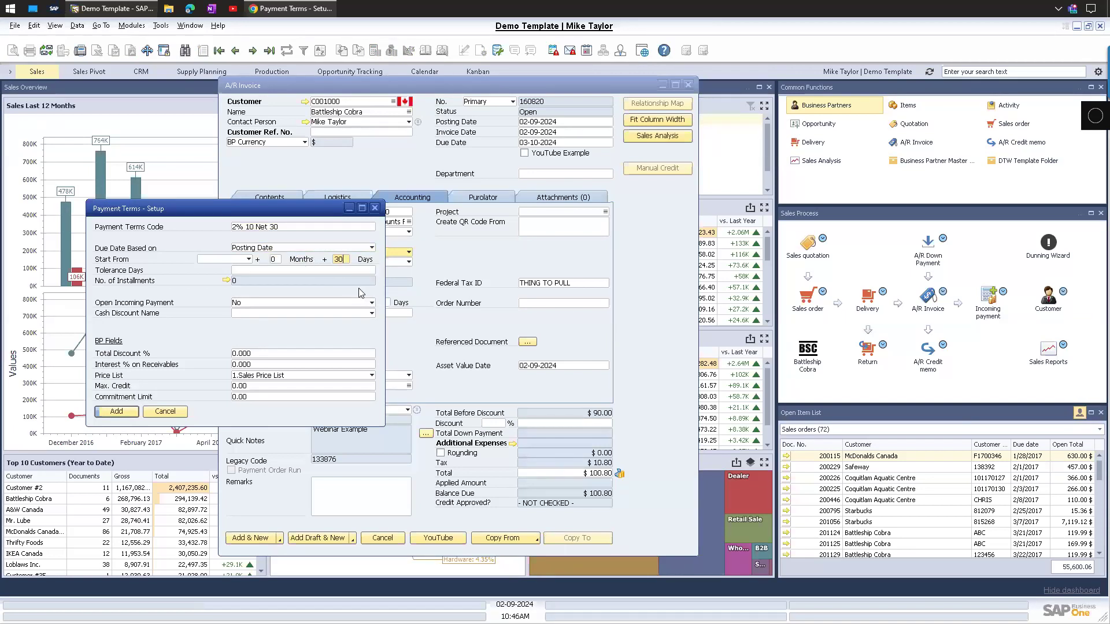
Assign the 2% 10 Days cash discount to the new payment term, add the term, and close the setup.
click(262, 313)
click(262, 325)
click(120, 411)
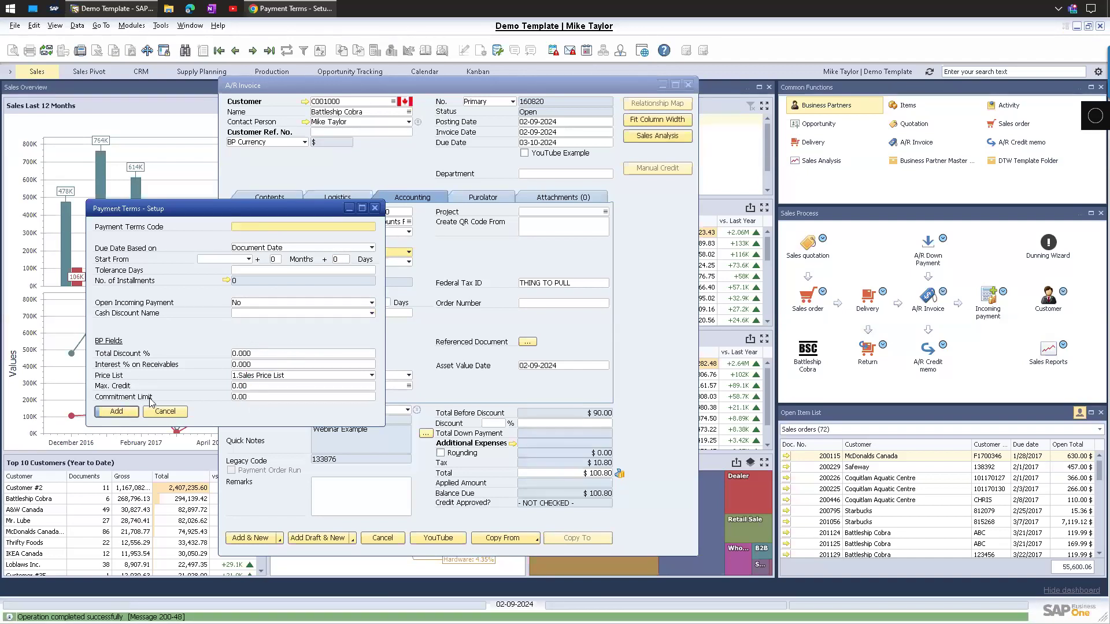
click(374, 207)
Look for the new term among the invoice's payment terms, then close the unsaved invoice.
click(340, 252)
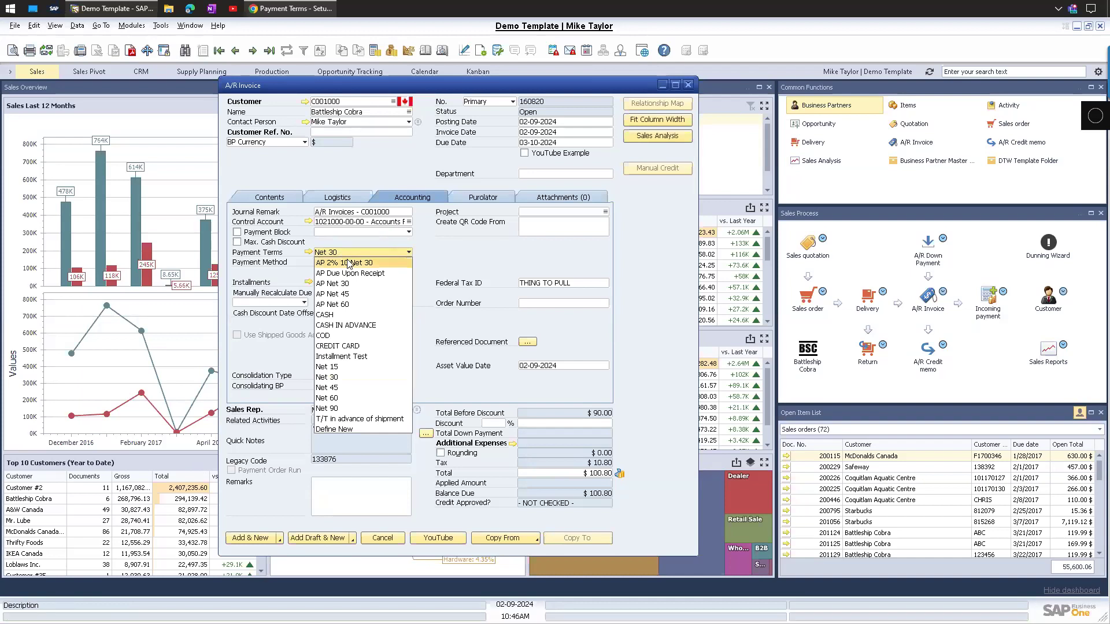
click(390, 222)
key(Escape)
click(501, 360)
Open a fresh A/R invoice and choose Battleship Cobra as its customer.
click(132, 28)
mouse_move(155, 91)
click(265, 182)
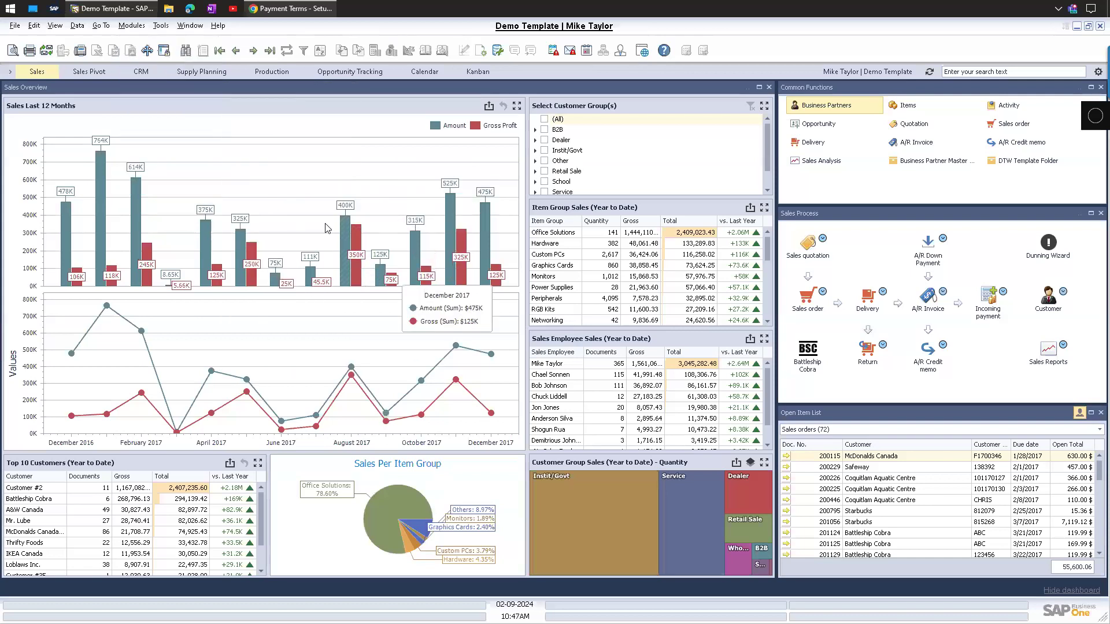
text(bat)
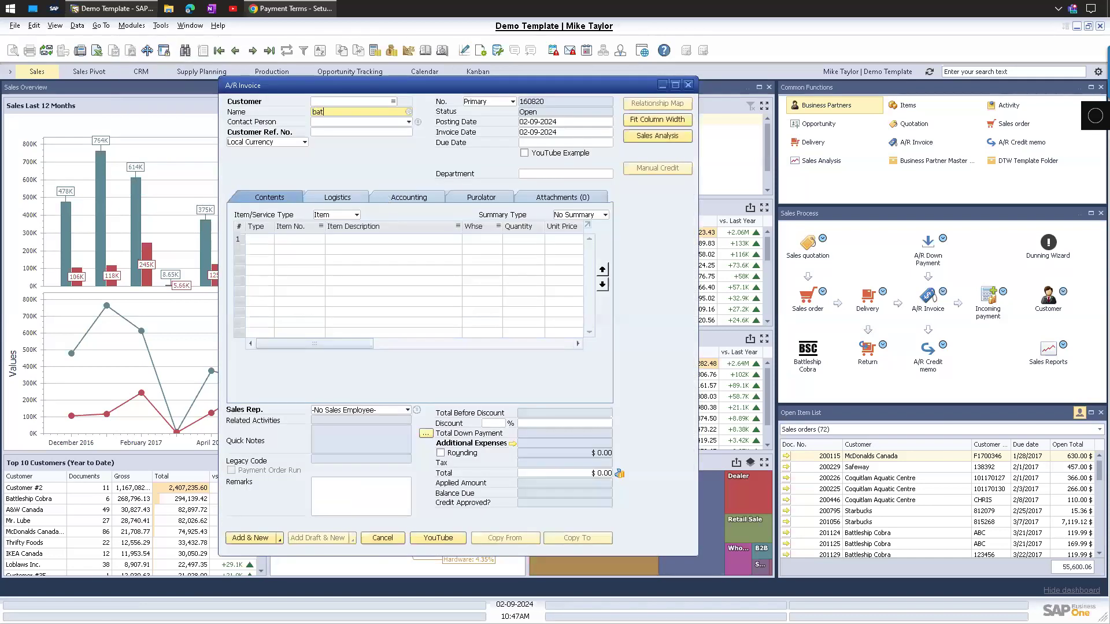
key(Tab)
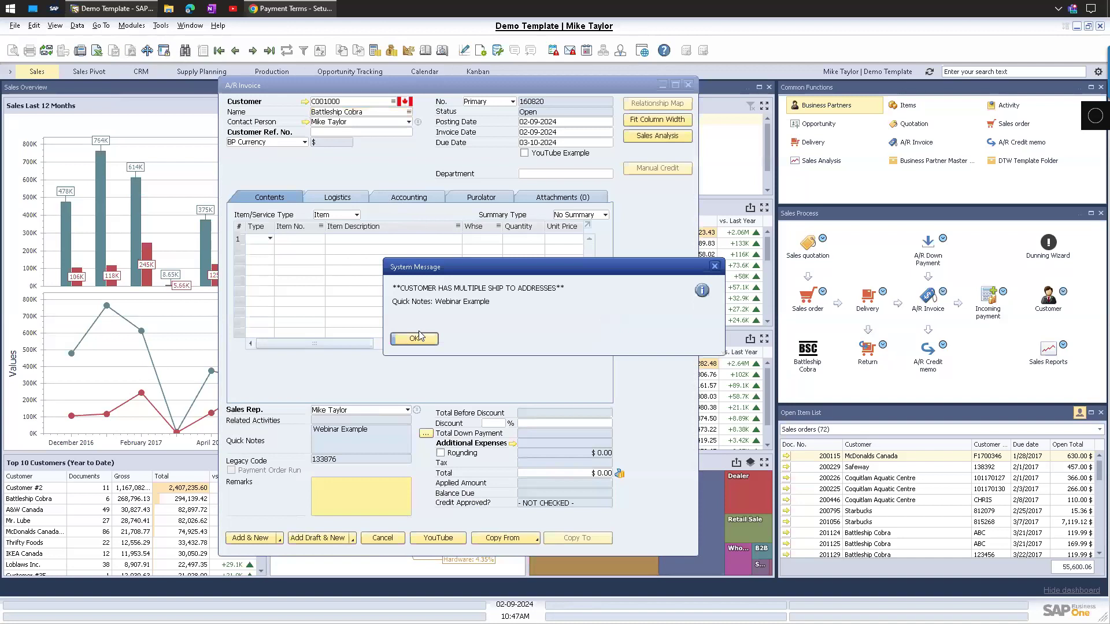
Set the invoice's payment terms to 2% 10 Net 30.
click(409, 197)
click(353, 253)
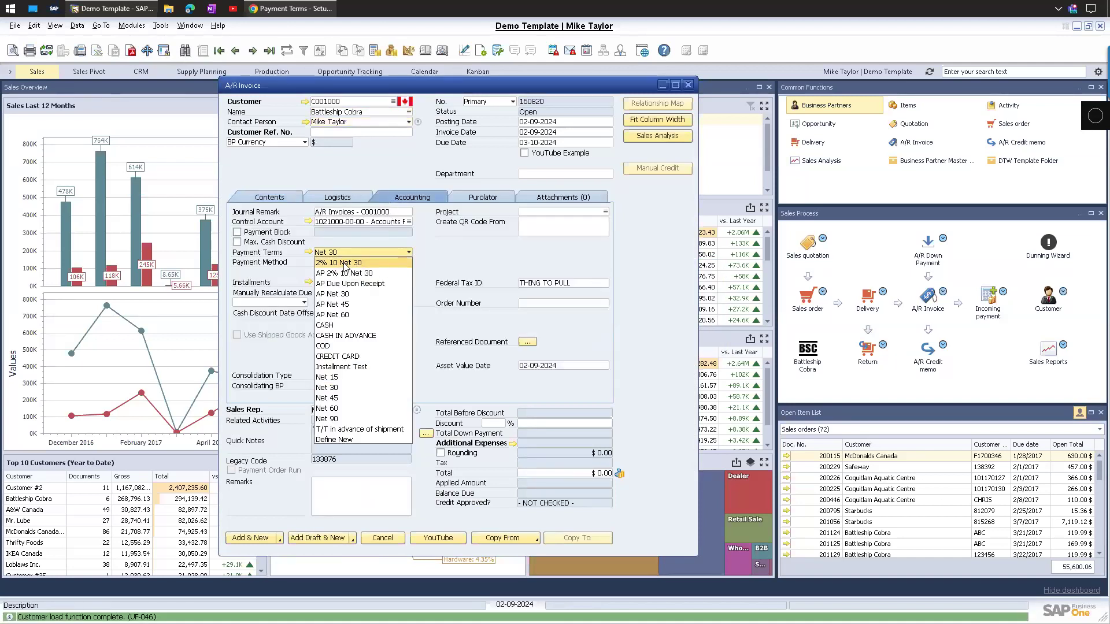
click(345, 263)
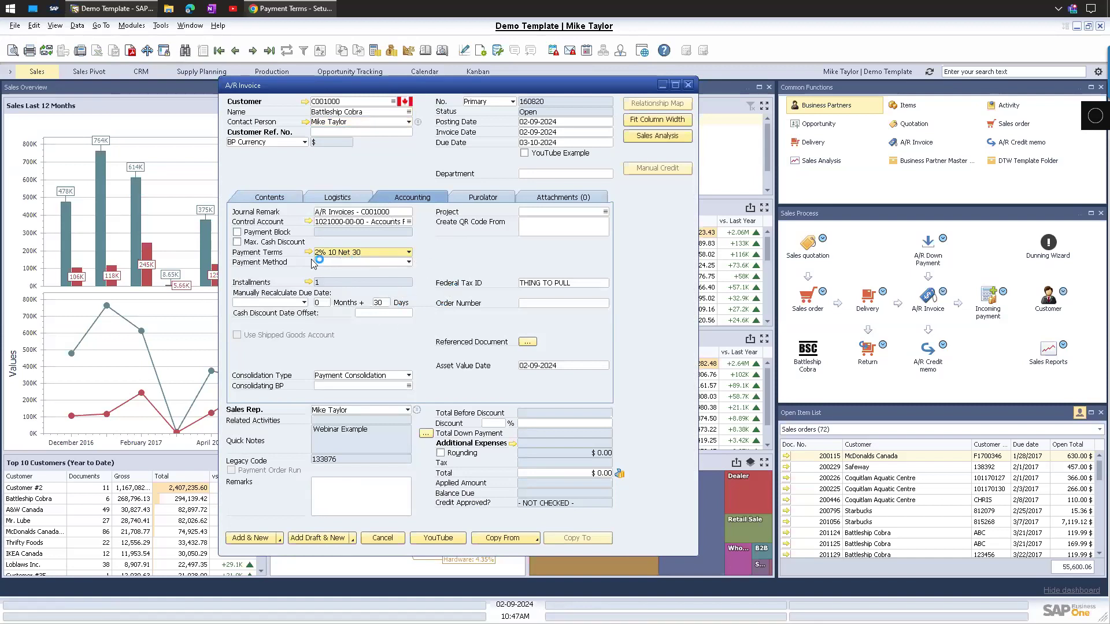
Enter item 041350 on the invoice's first line, keeping it instead of the superseding gaming keyboard.
click(281, 199)
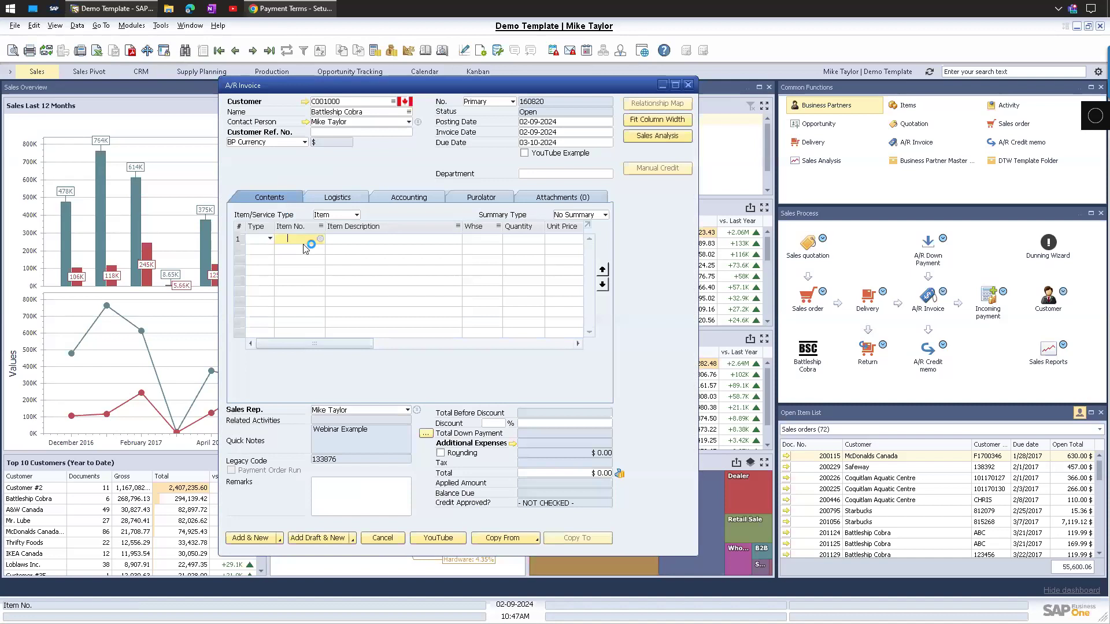
key(Tab)
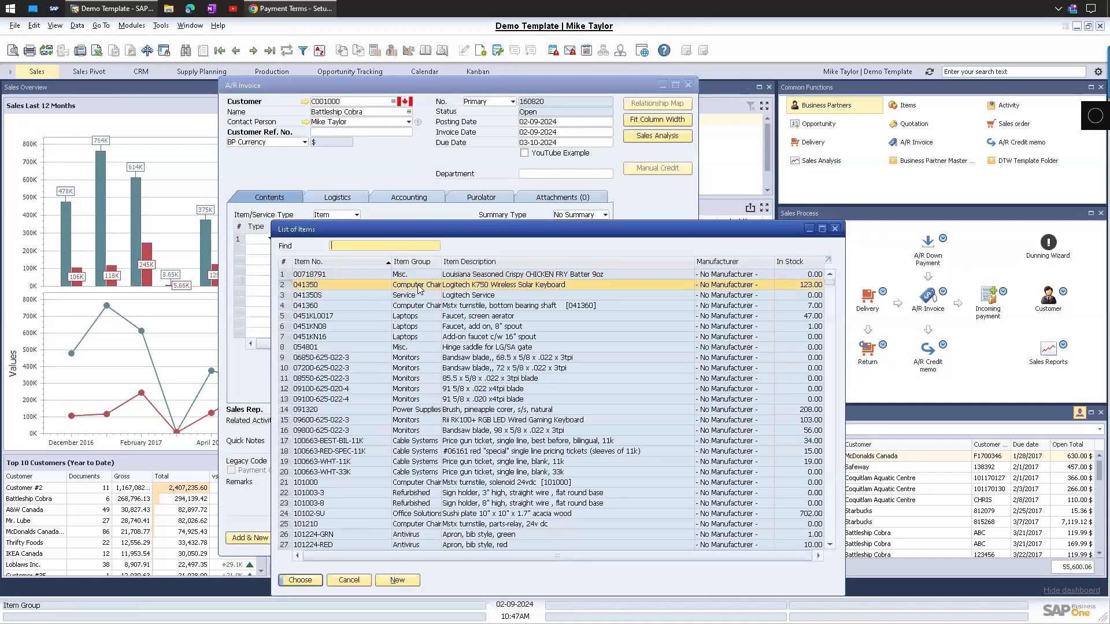
double_click(419, 286)
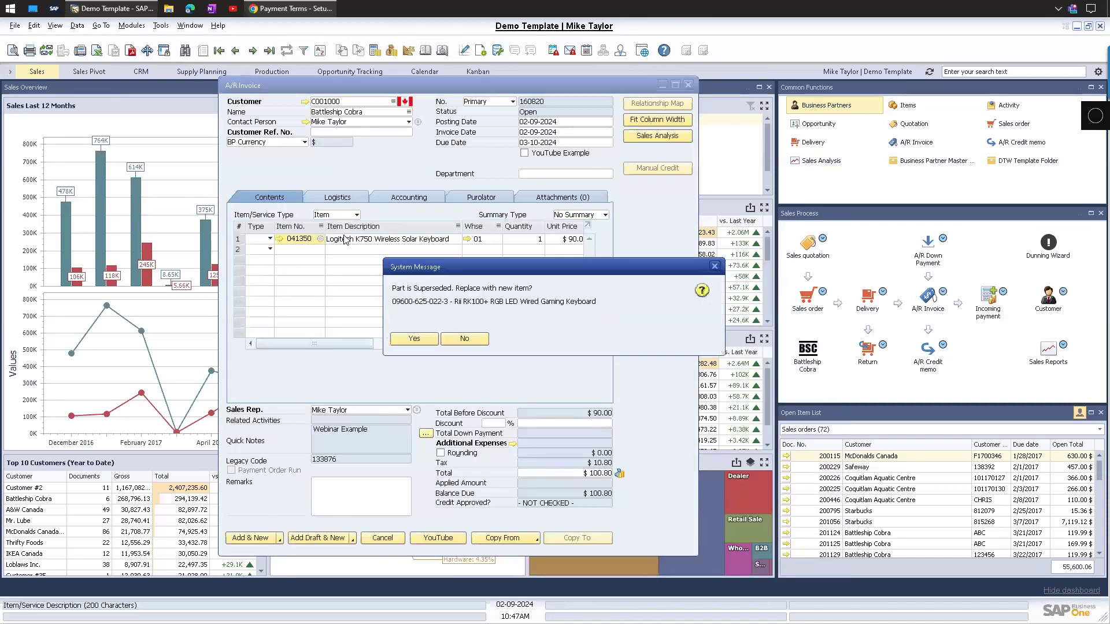
click(464, 338)
Review the invoice's payment terms and the 2% 10 Net 30 definition with its price list options, then close the definition.
click(336, 197)
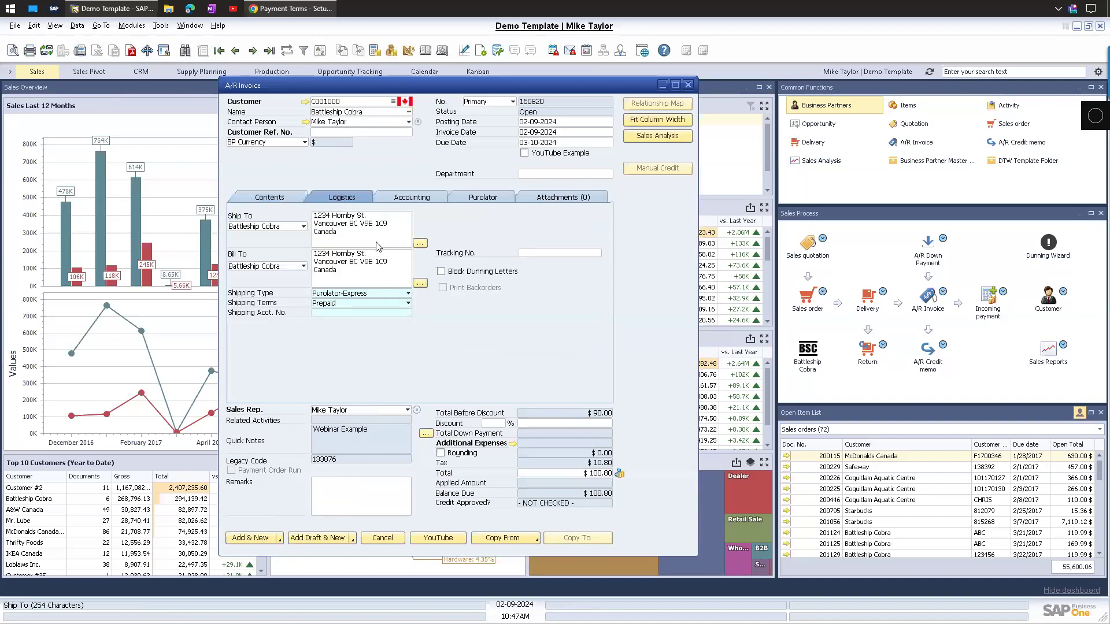
click(412, 197)
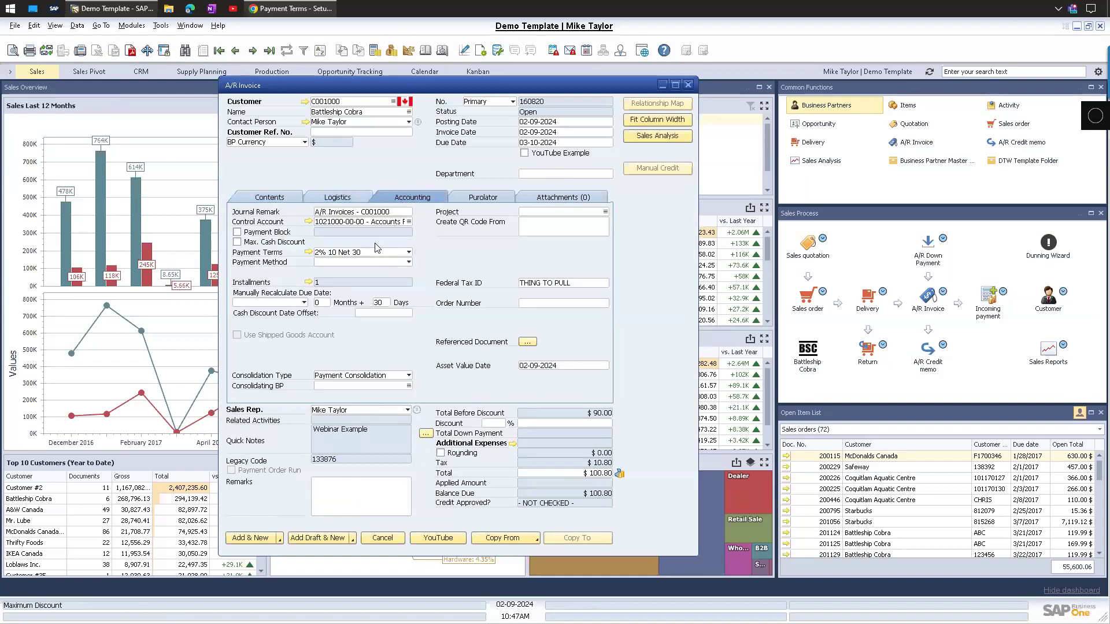
click(345, 256)
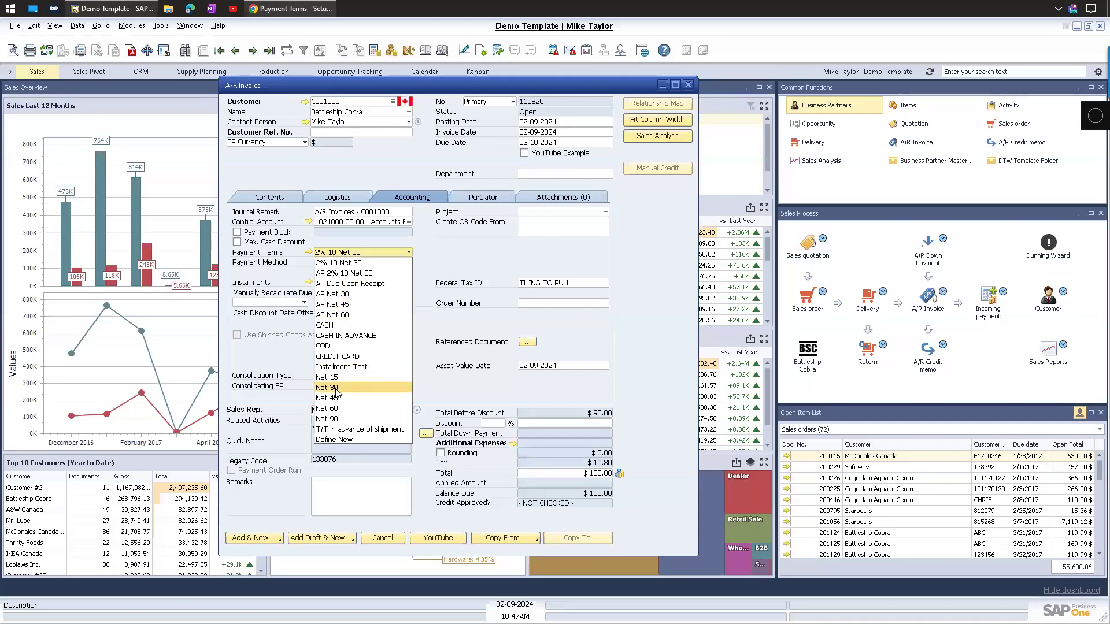
click(347, 262)
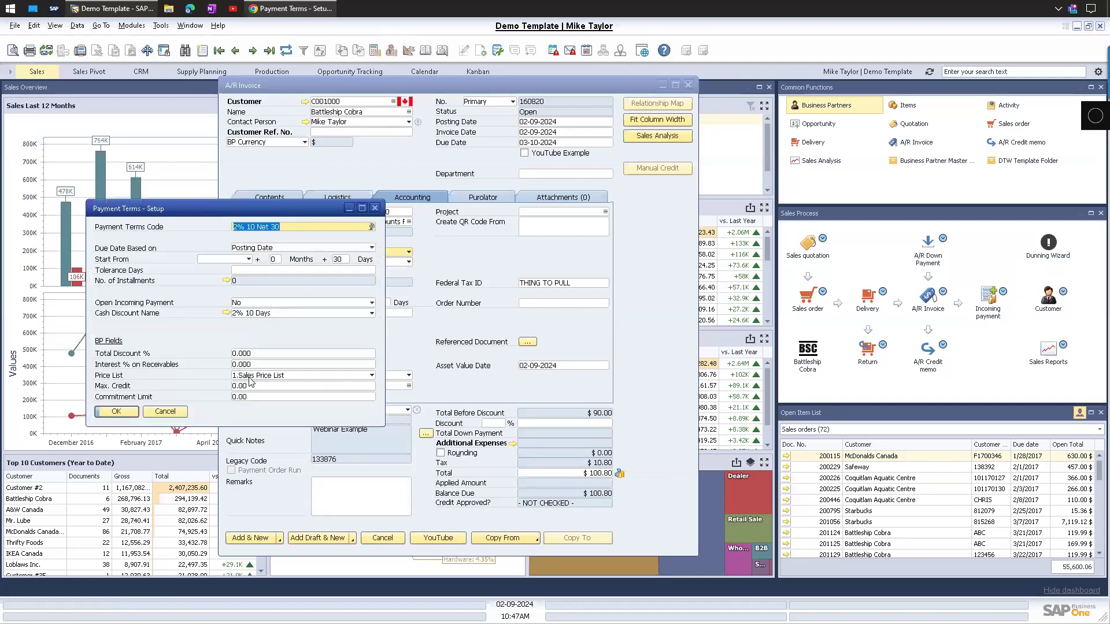
click(250, 377)
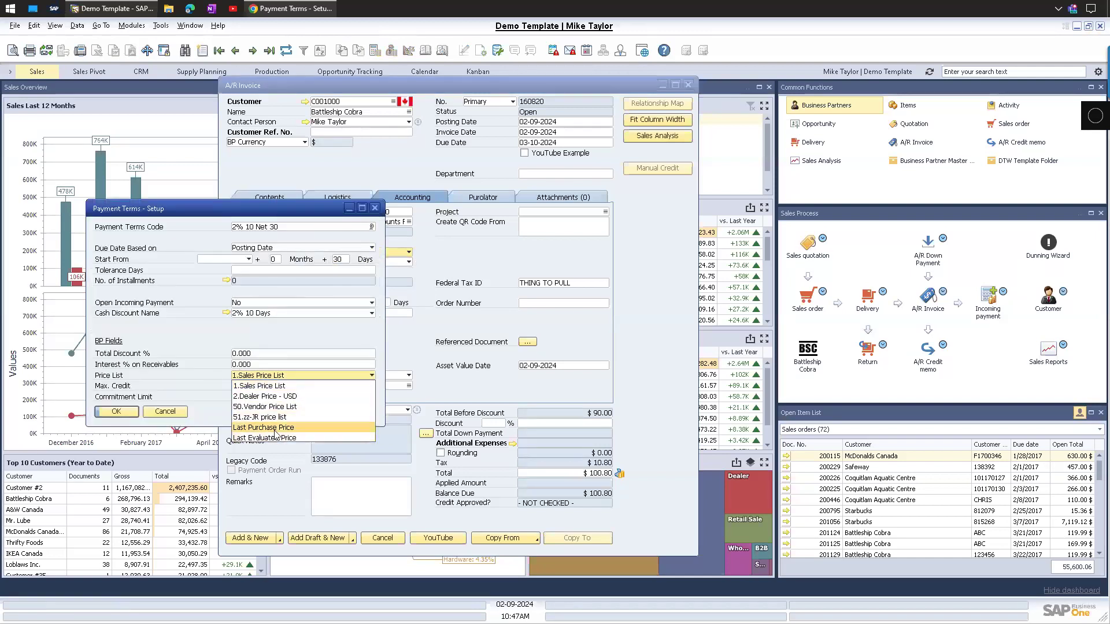
click(202, 329)
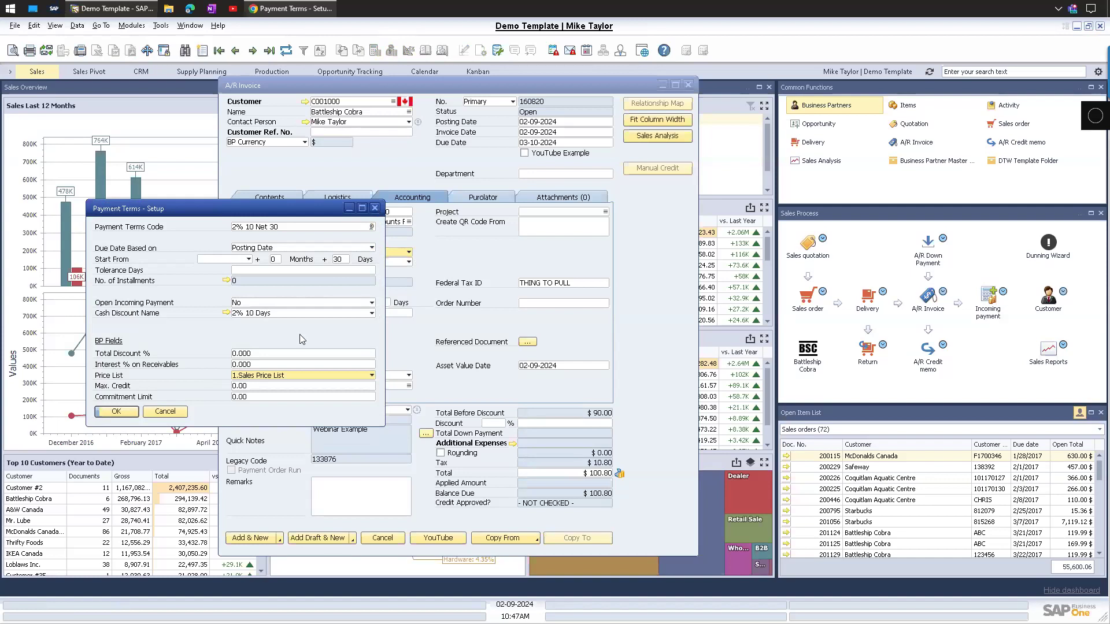
click(374, 208)
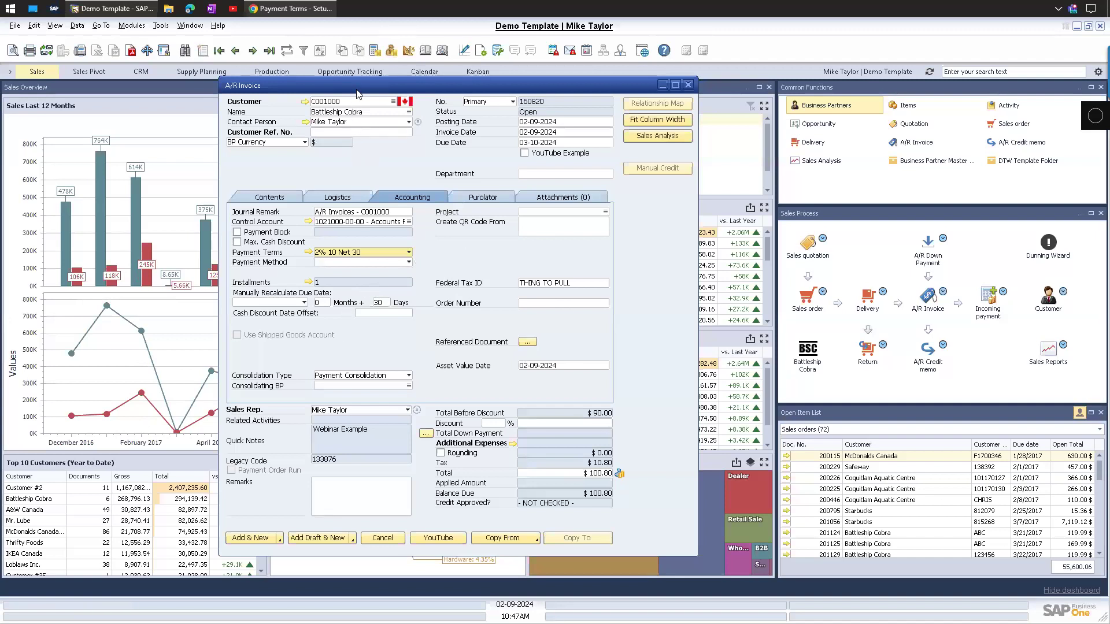
Add the Battleship Cobra invoice with 2% 10 Net 30 terms and keep the posted document open for viewing.
drag(356, 87, 365, 99)
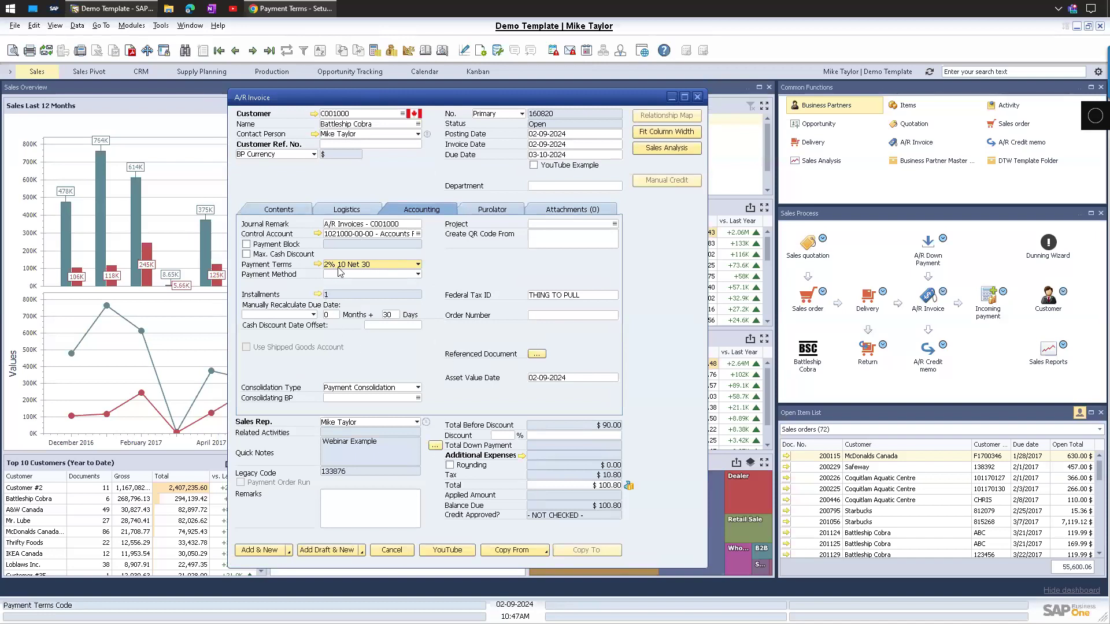
click(289, 552)
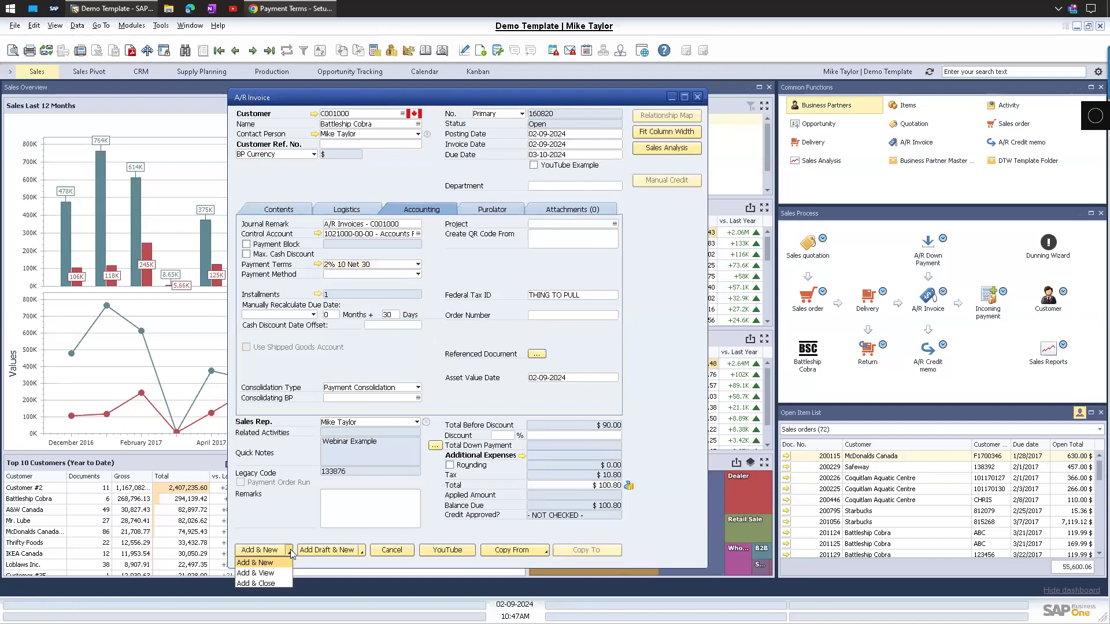
click(263, 576)
click(406, 340)
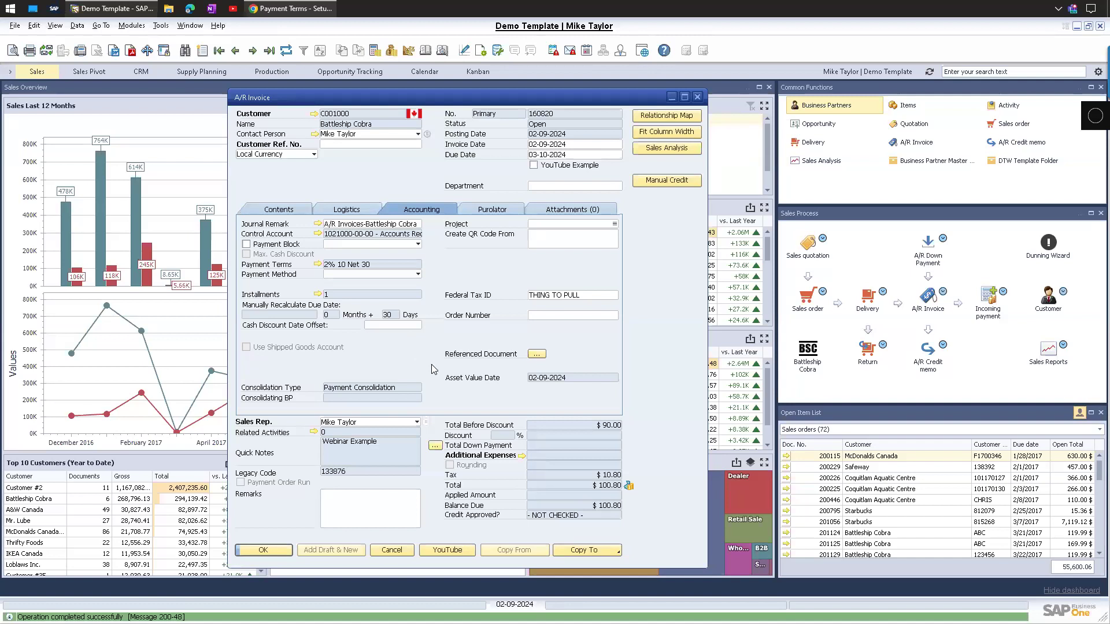
Look over the inventory price lists, focusing on 1.Sales Price List and its base price list, then close them.
click(132, 25)
mouse_move(209, 46)
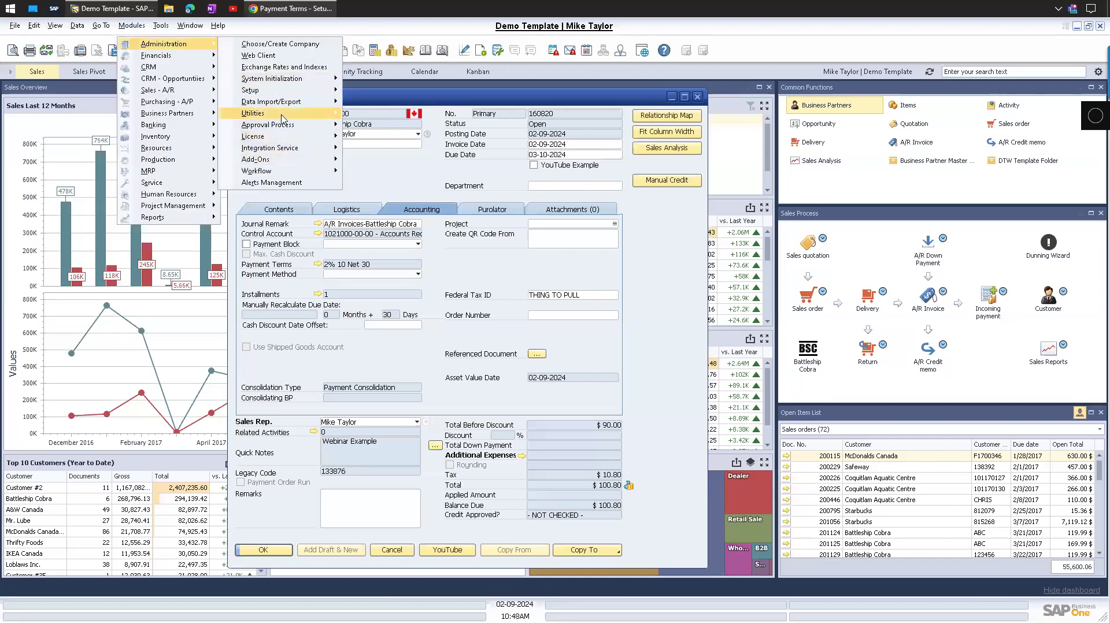
mouse_move(280, 119)
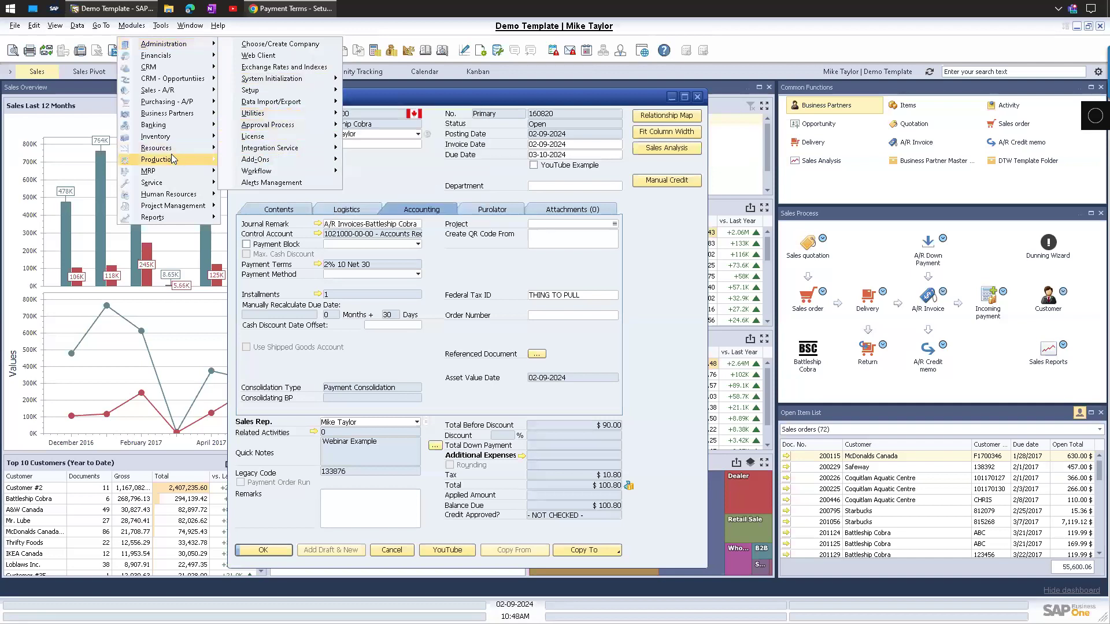
mouse_move(174, 136)
mouse_move(279, 195)
click(359, 196)
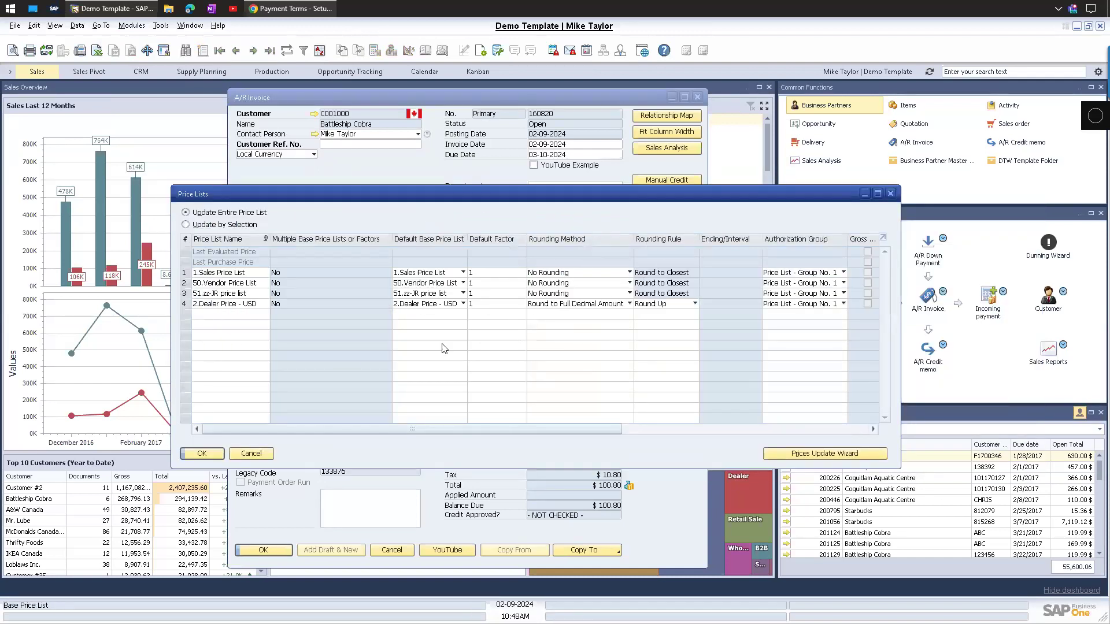
click(184, 273)
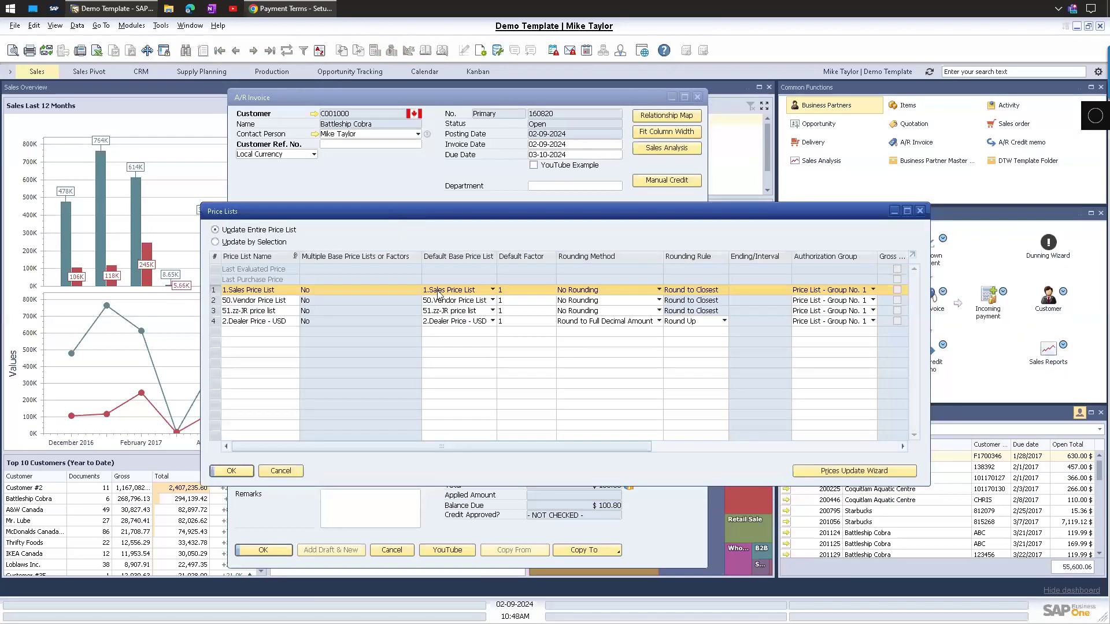
key(Escape)
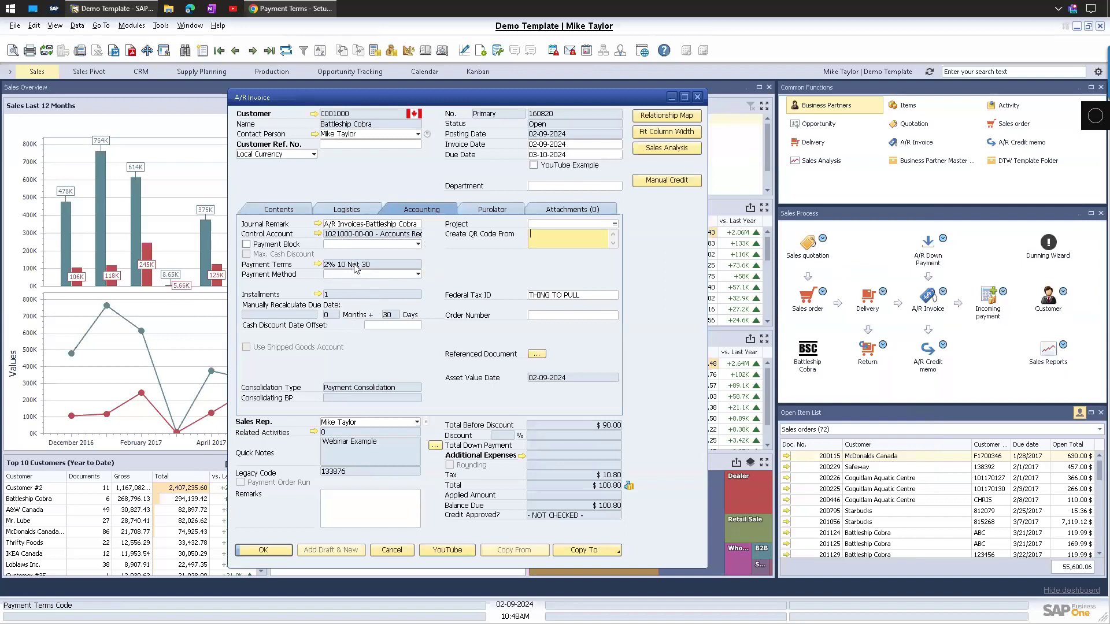
Check the posted invoice's contents and accounting details, then close the invoice.
click(295, 212)
click(396, 213)
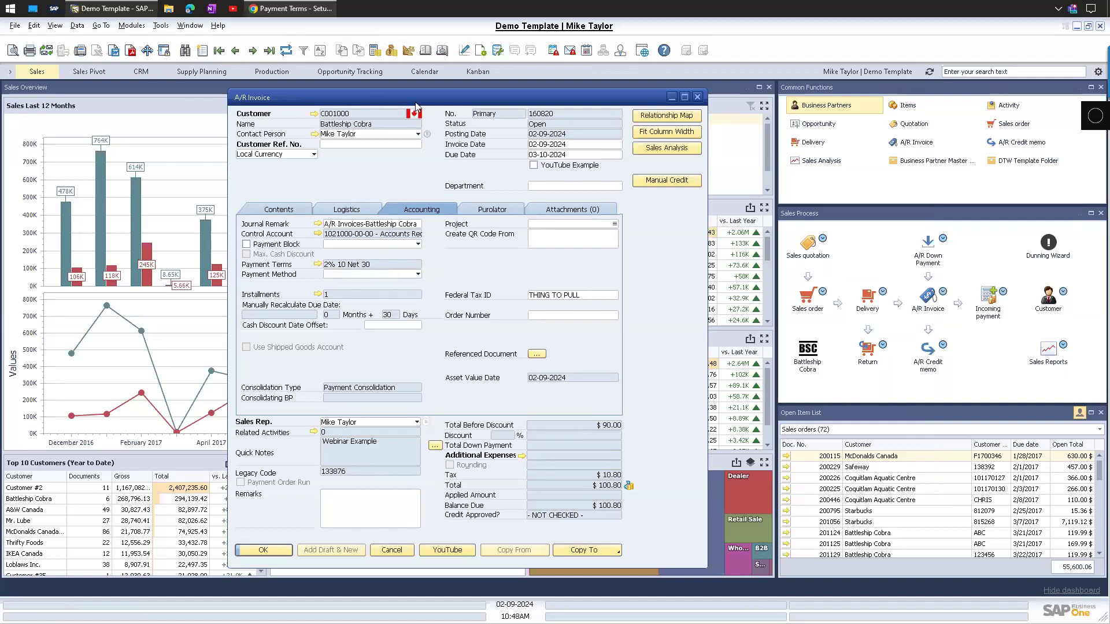
drag(415, 103, 449, 106)
key(Escape)
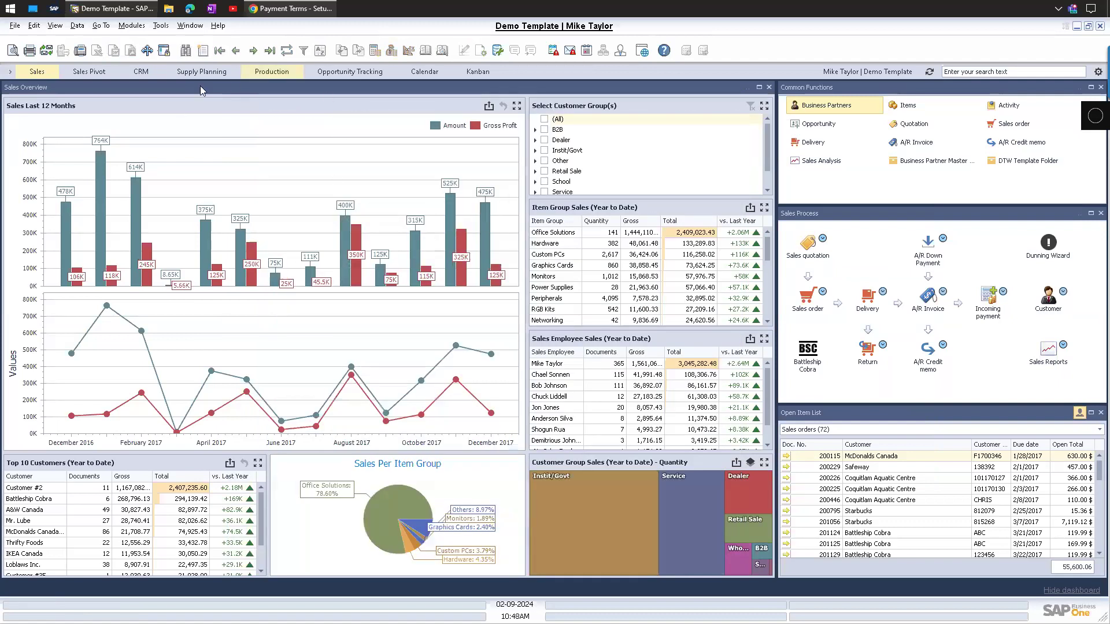
Open the business partner section of General Settings and view the definition of the default customer payment term, then close the definition.
click(132, 26)
mouse_move(173, 44)
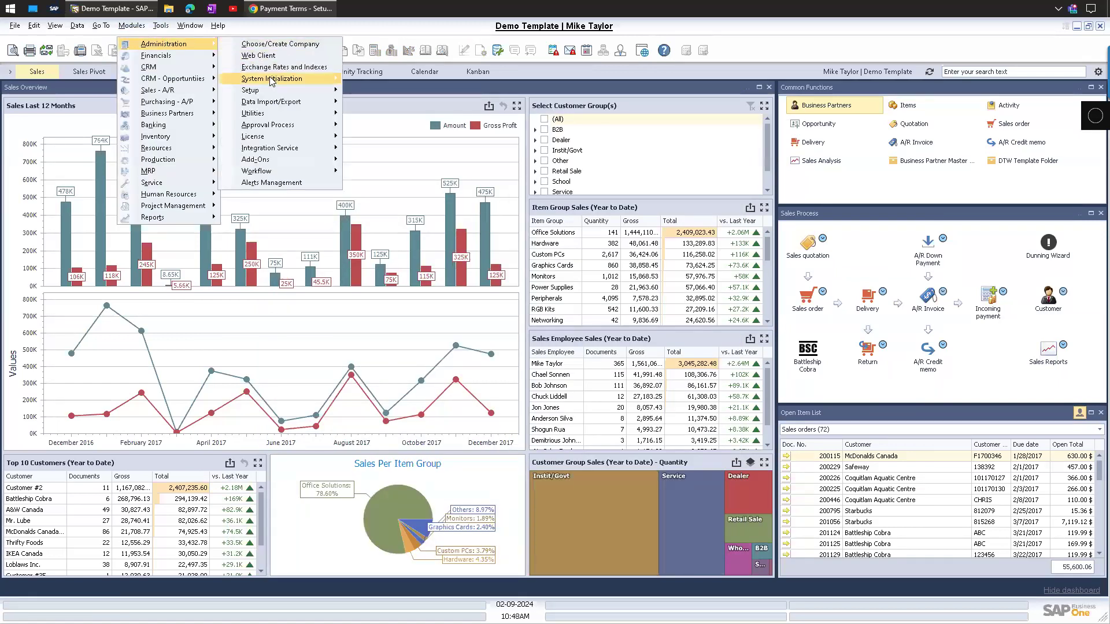
mouse_move(271, 81)
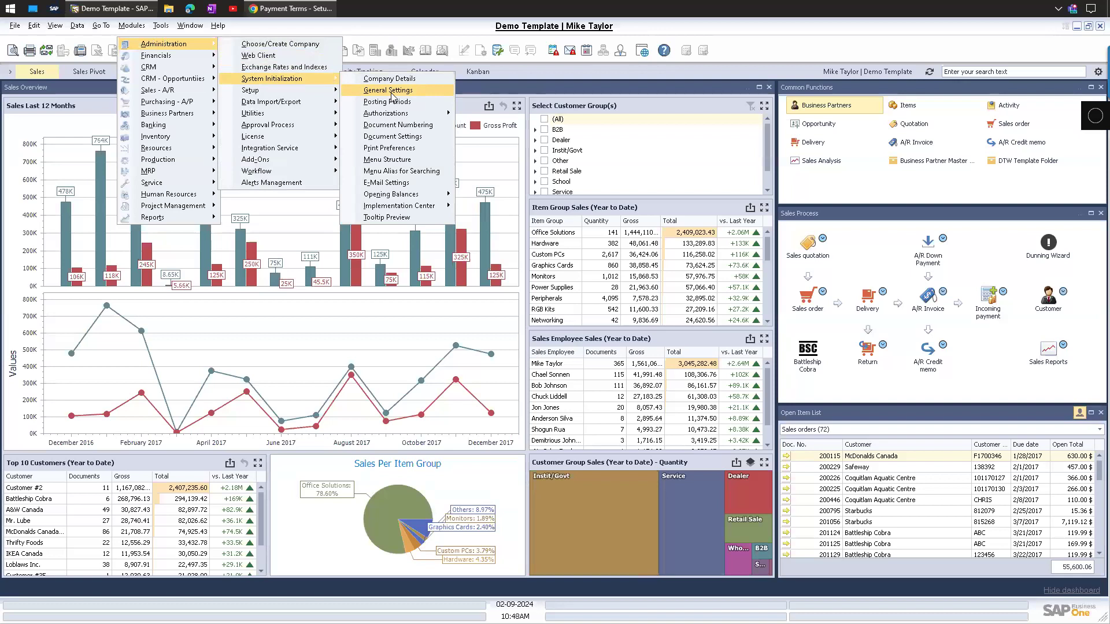
click(389, 91)
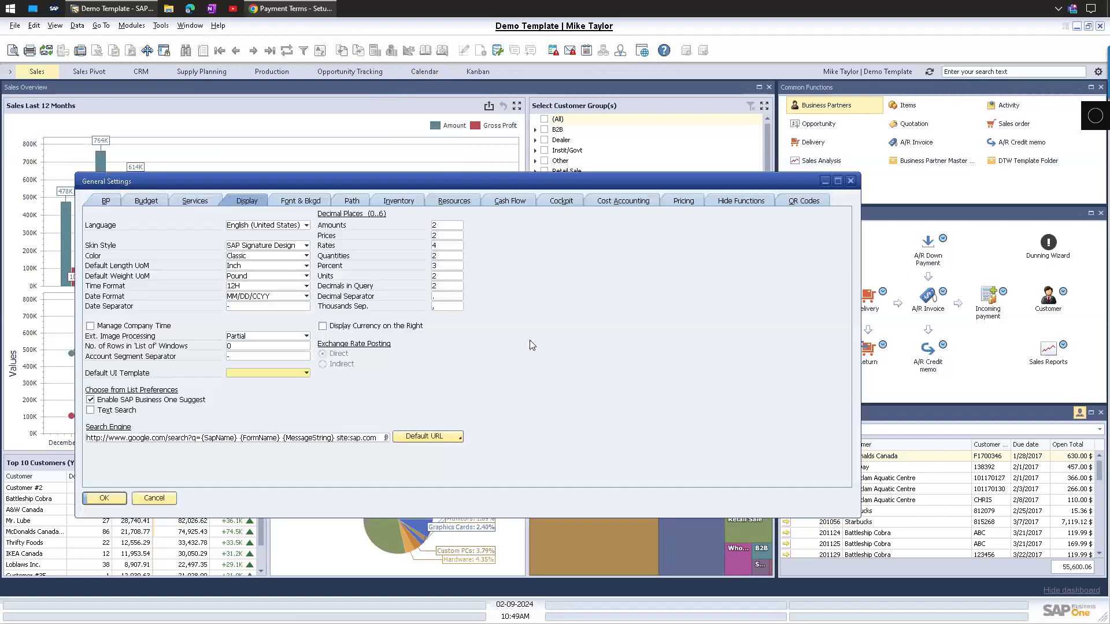
click(100, 202)
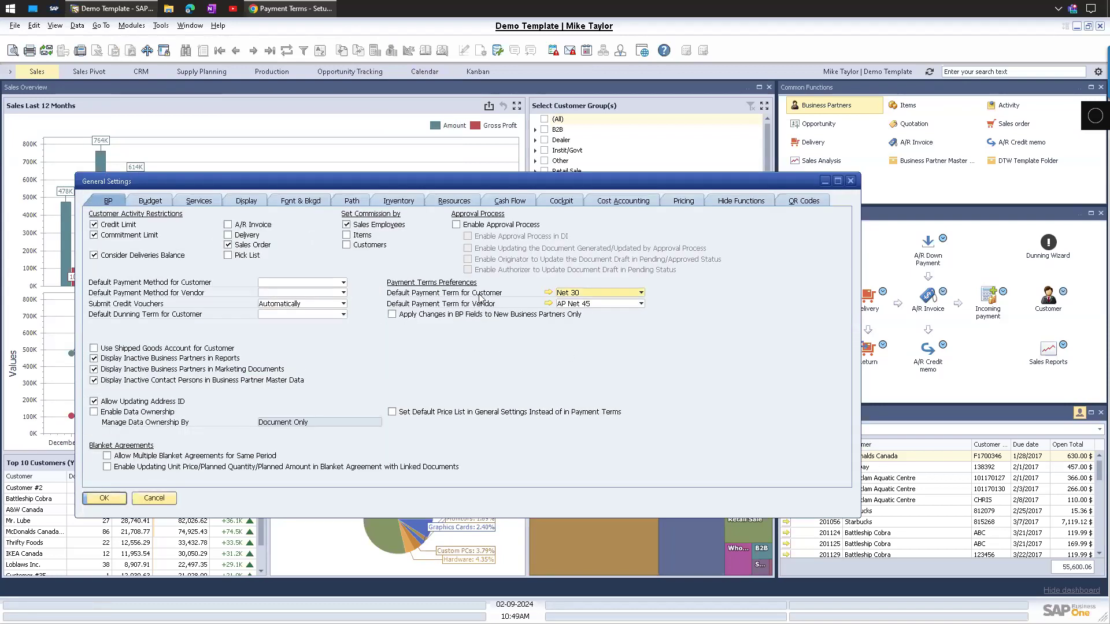
click(548, 293)
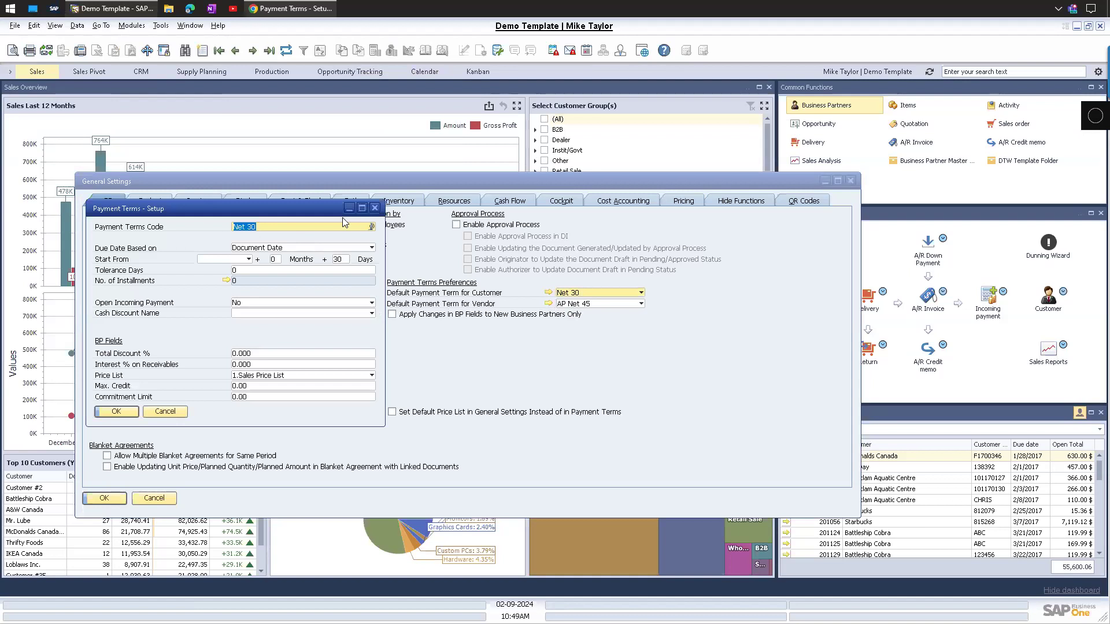
click(376, 209)
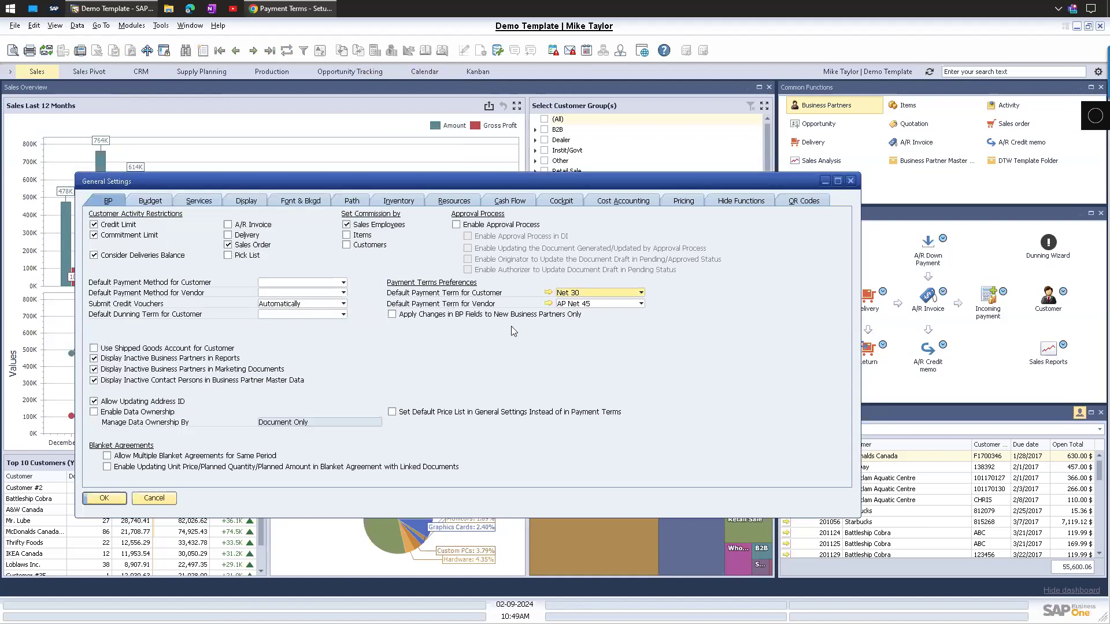
Try out the option that sets the default price list in General Settings, then check the SAP Business One version information.
click(441, 414)
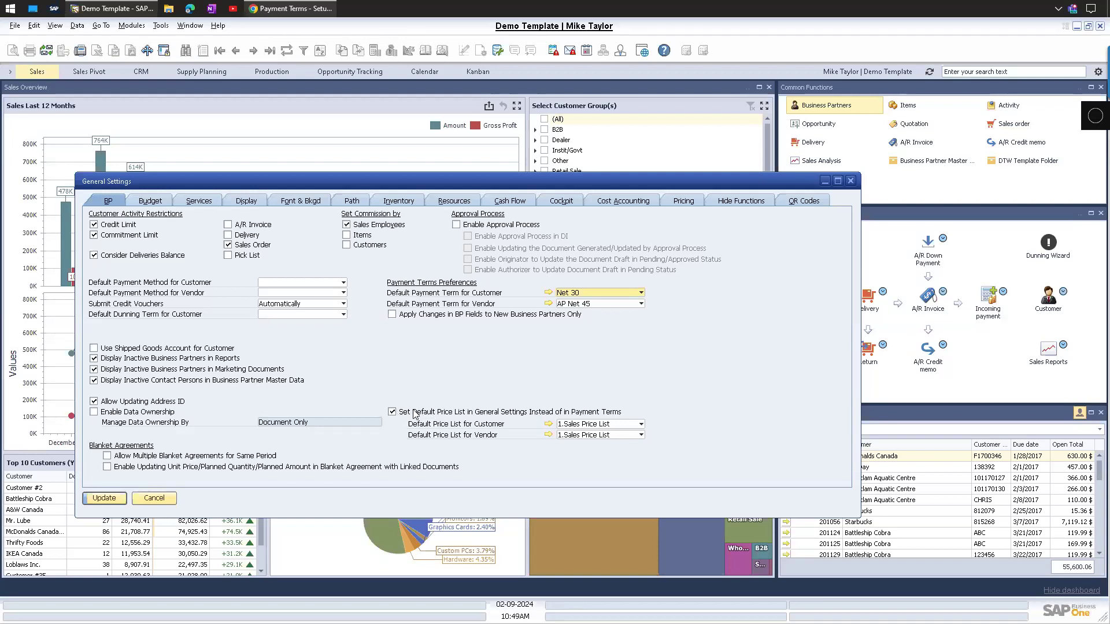
click(218, 26)
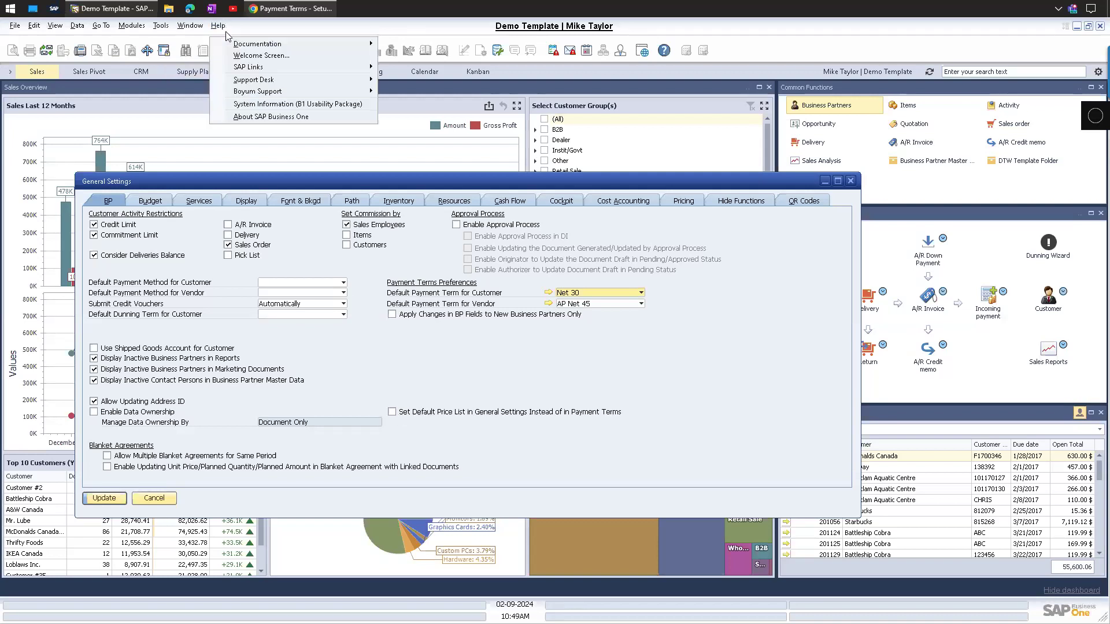
click(247, 118)
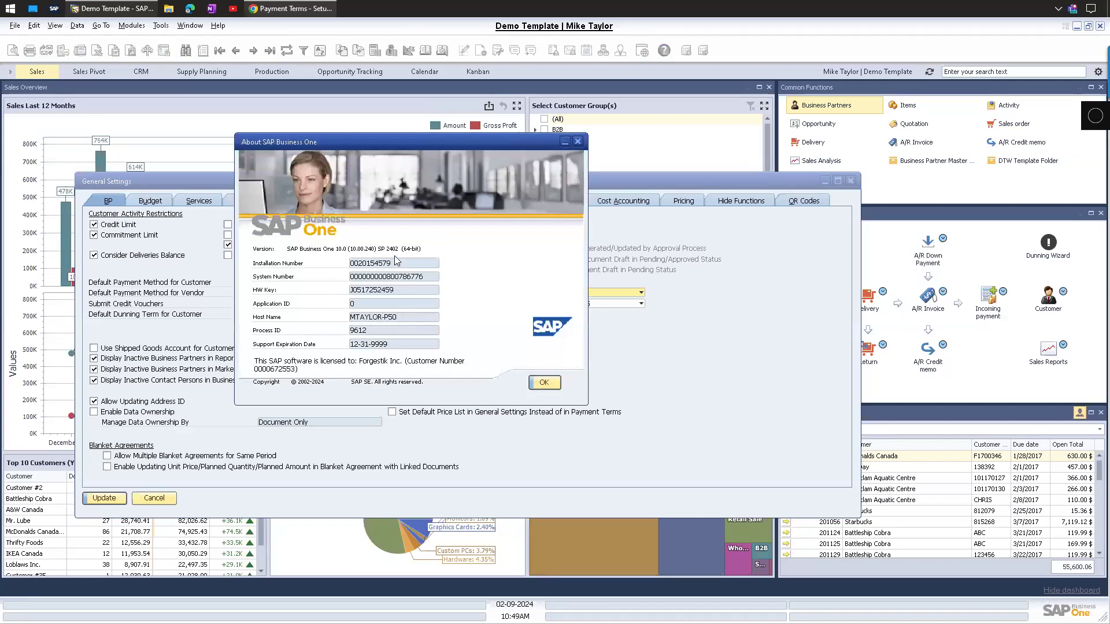
click(566, 144)
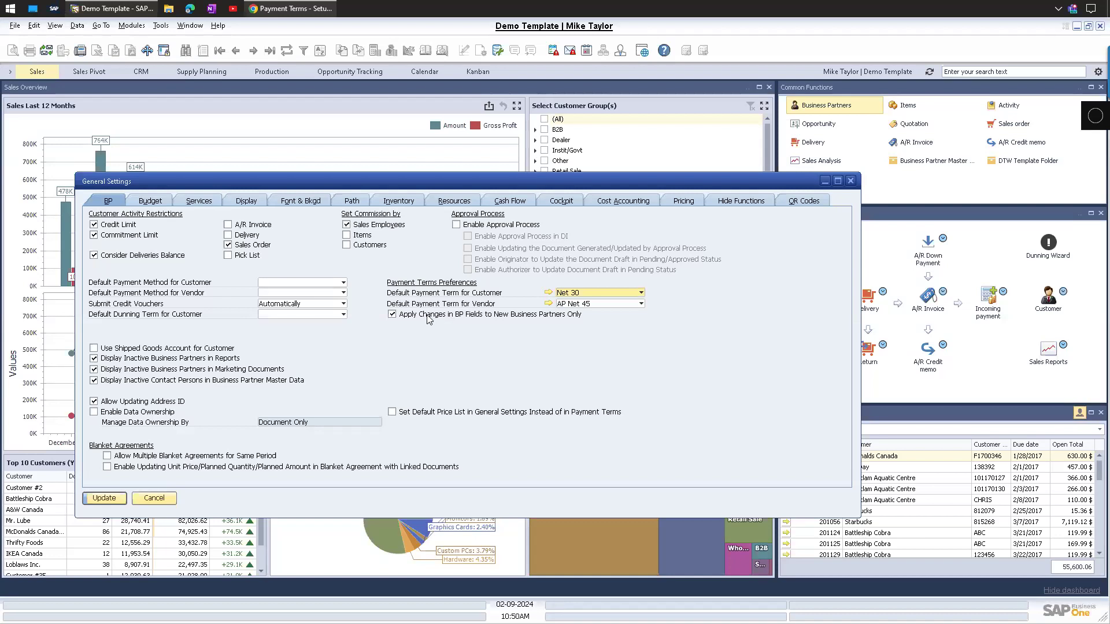
Try setting default price lists in General Settings instead of in payment terms, then switch the option back off without saving.
click(434, 411)
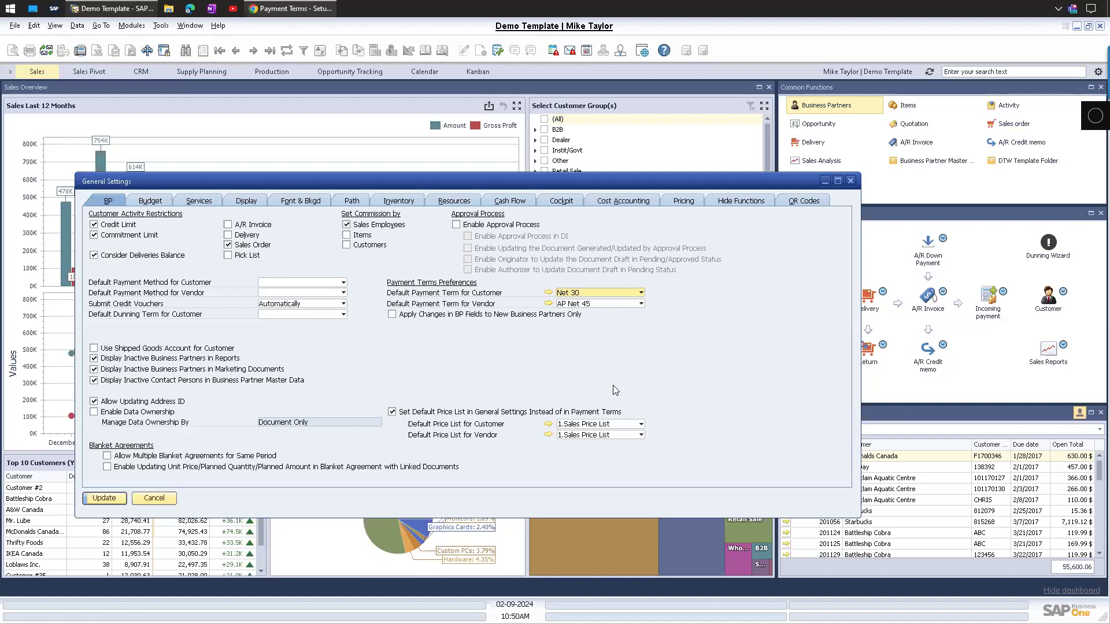
key(Escape)
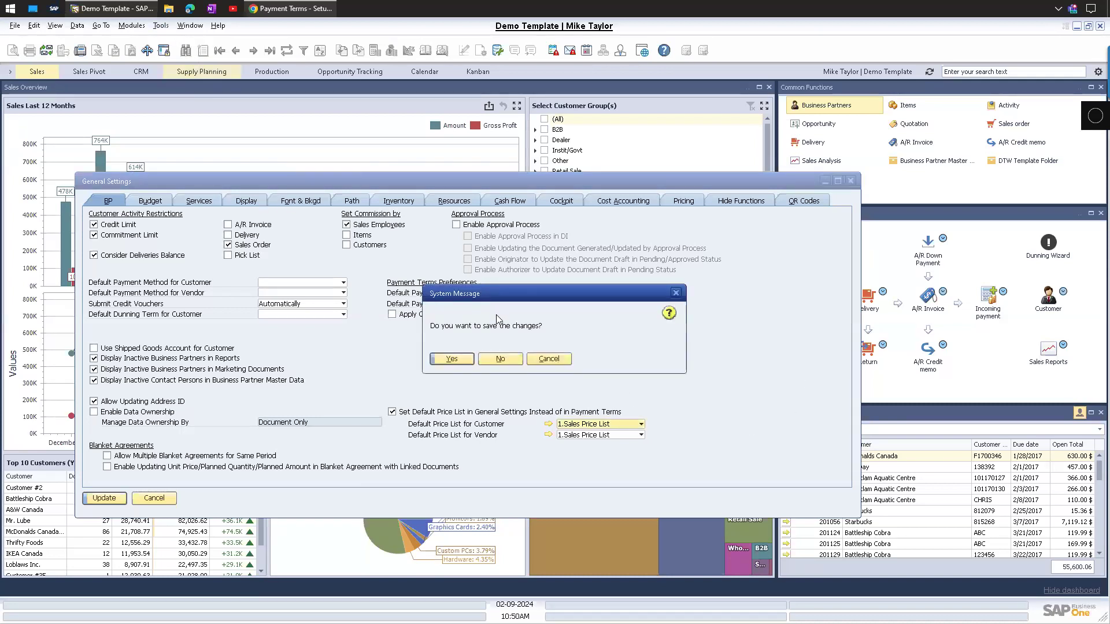
click(546, 359)
click(438, 409)
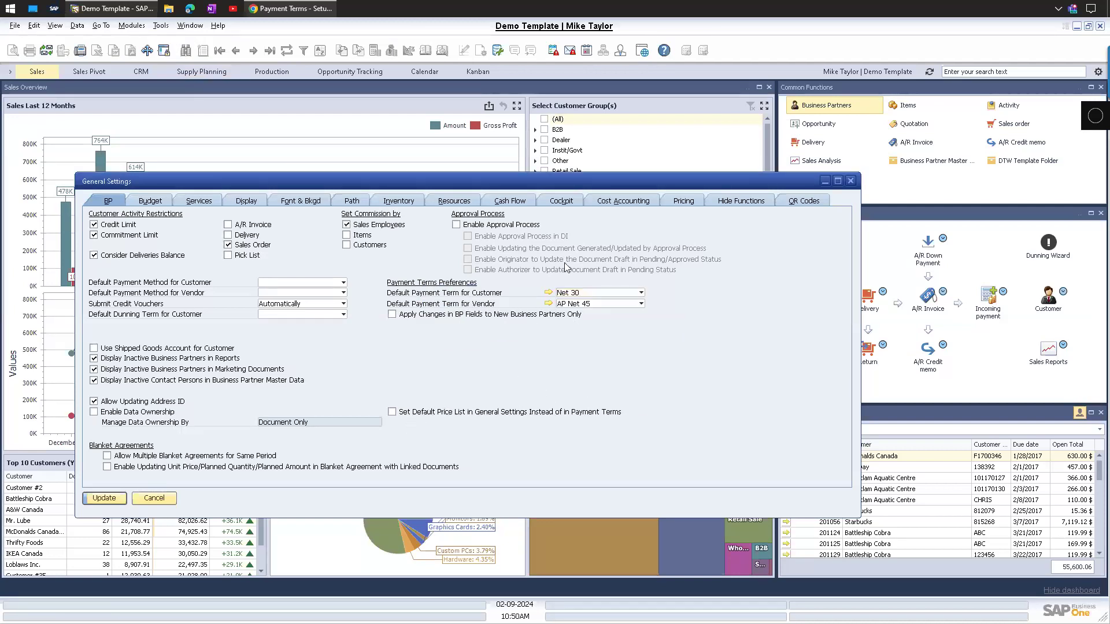
View the payment terms available as the customer default, then close General Settings and discard the changes.
click(583, 293)
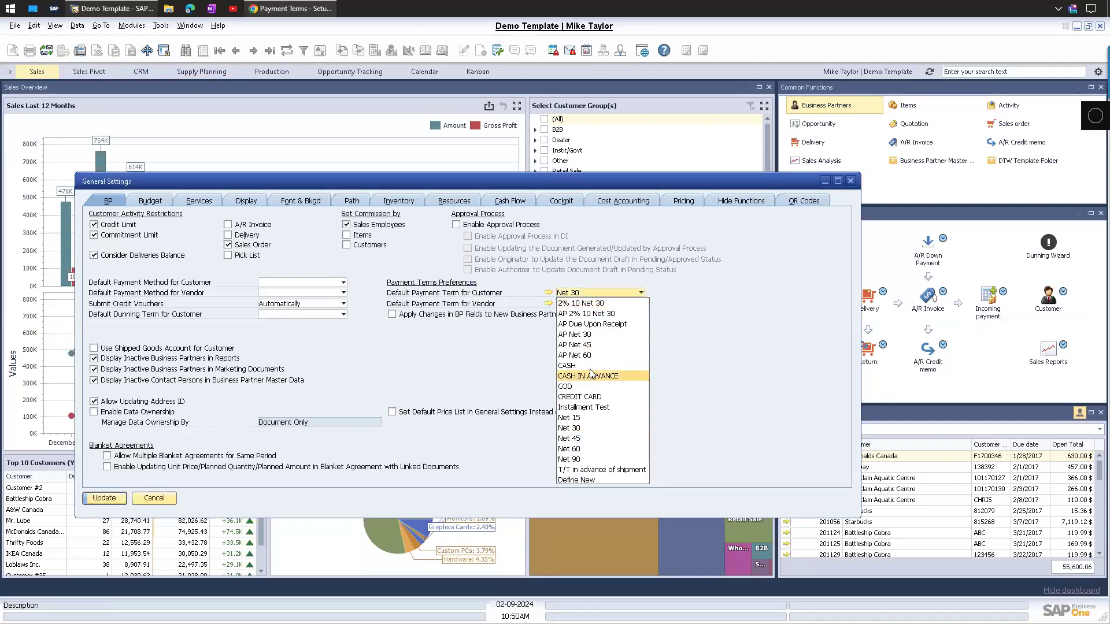
click(508, 348)
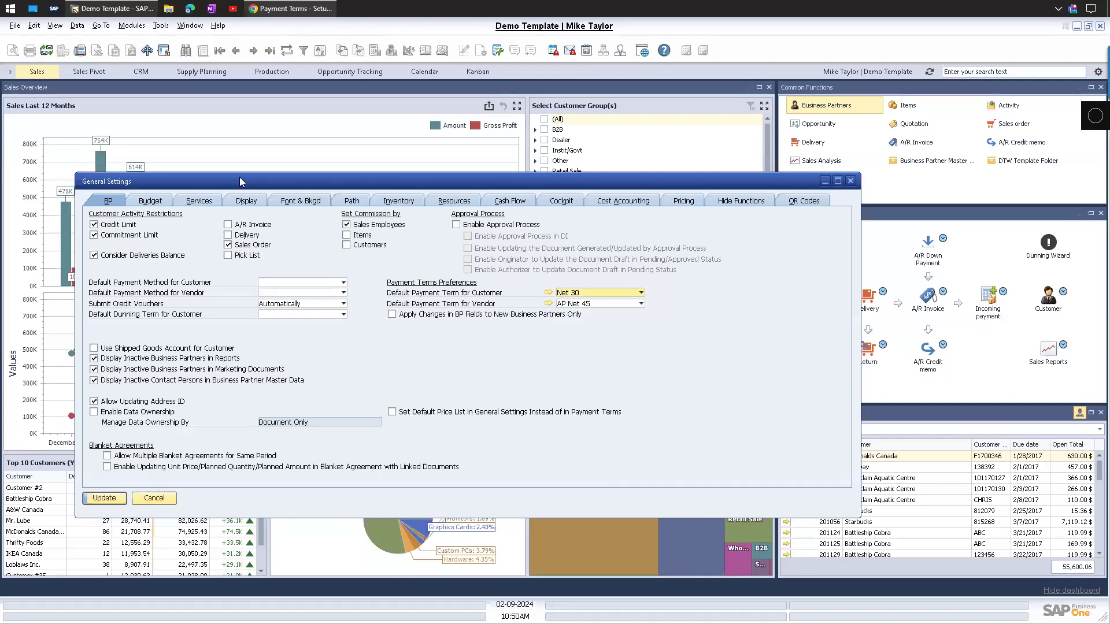
drag(240, 177, 234, 166)
key(Escape)
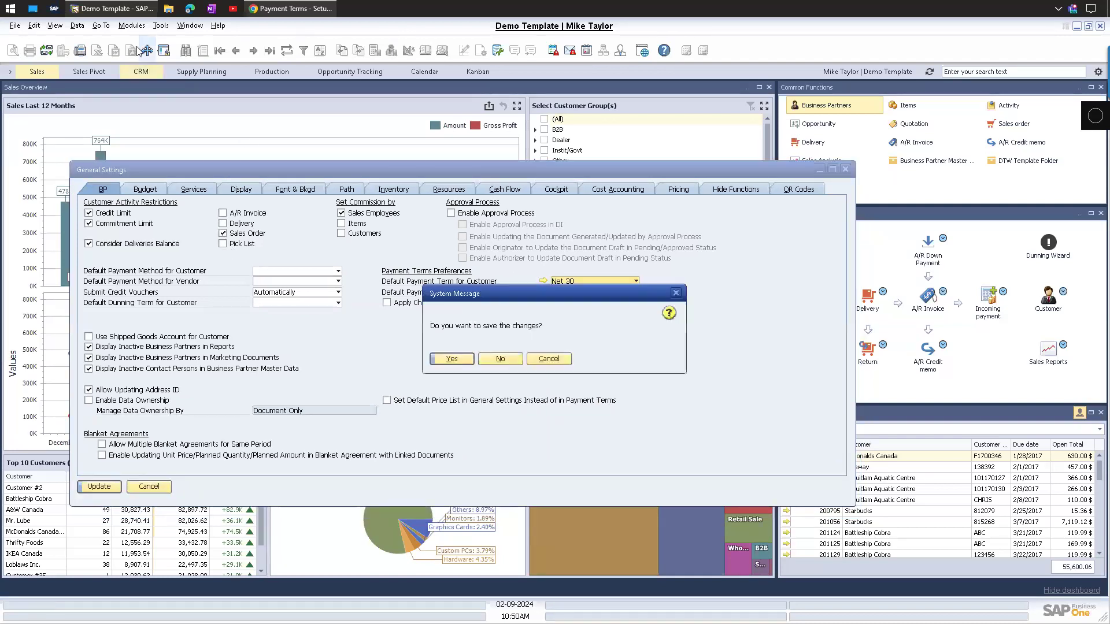
click(500, 358)
Open Business Partner Master Data and bring up the first record, Battleship Cobra.
click(132, 25)
mouse_move(173, 114)
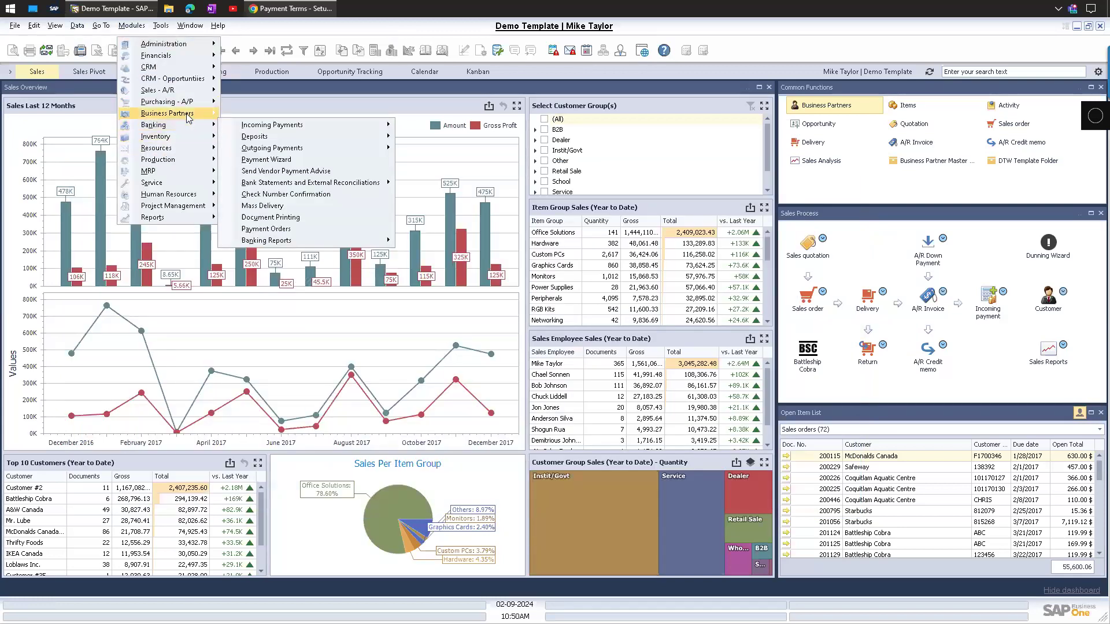
click(248, 113)
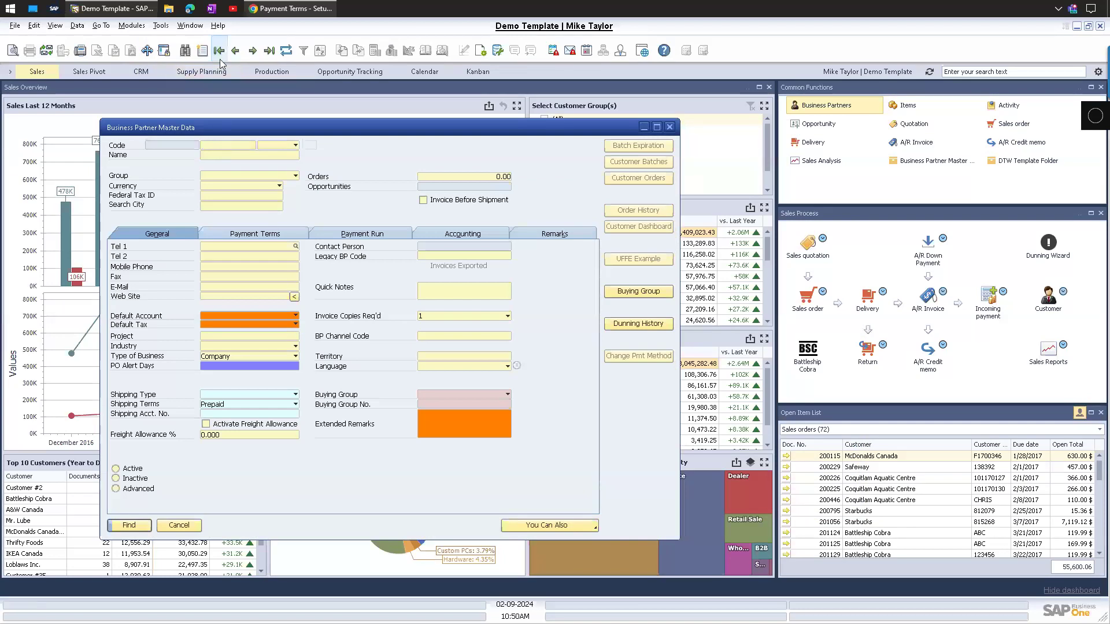
click(218, 53)
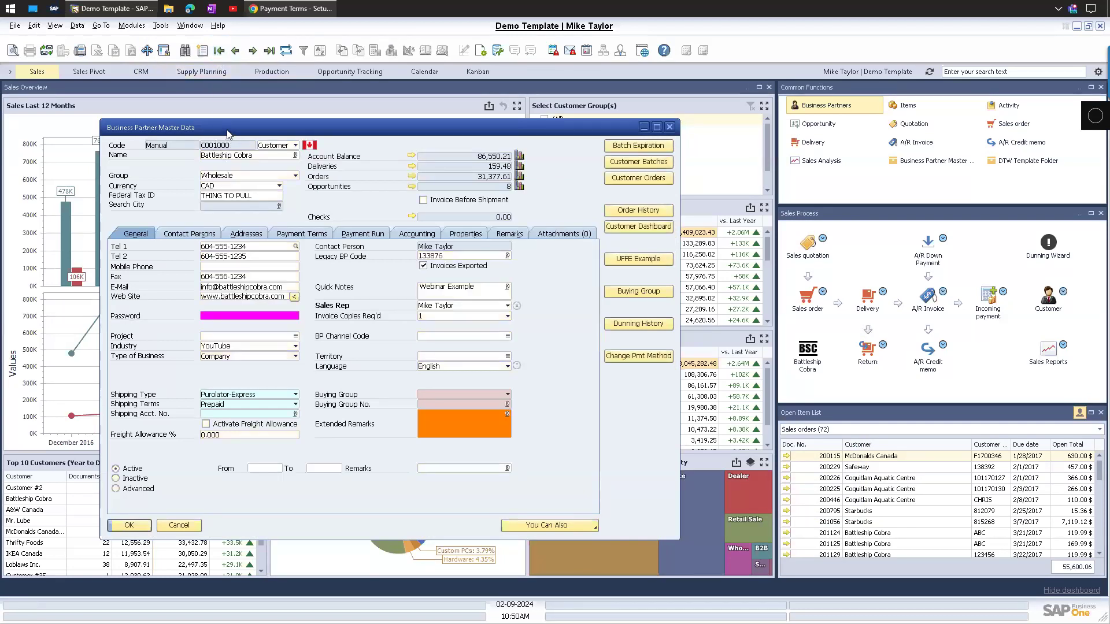
drag(337, 135, 328, 136)
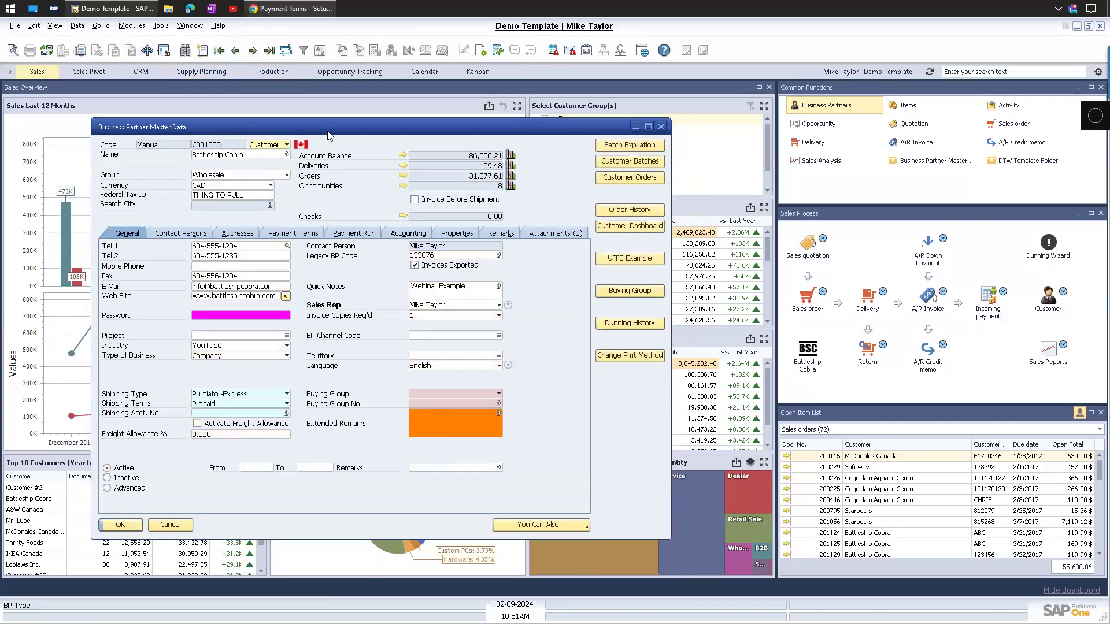
drag(243, 129, 218, 133)
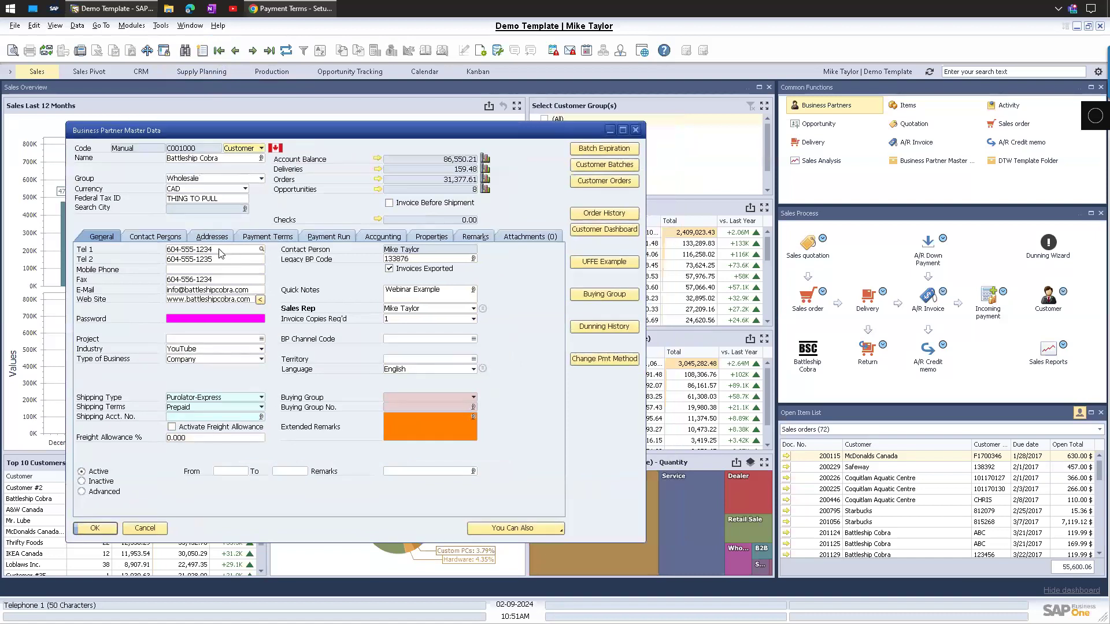
Review Battleship Cobra's payment terms, including its commitment limit, credit limit and price list.
click(267, 238)
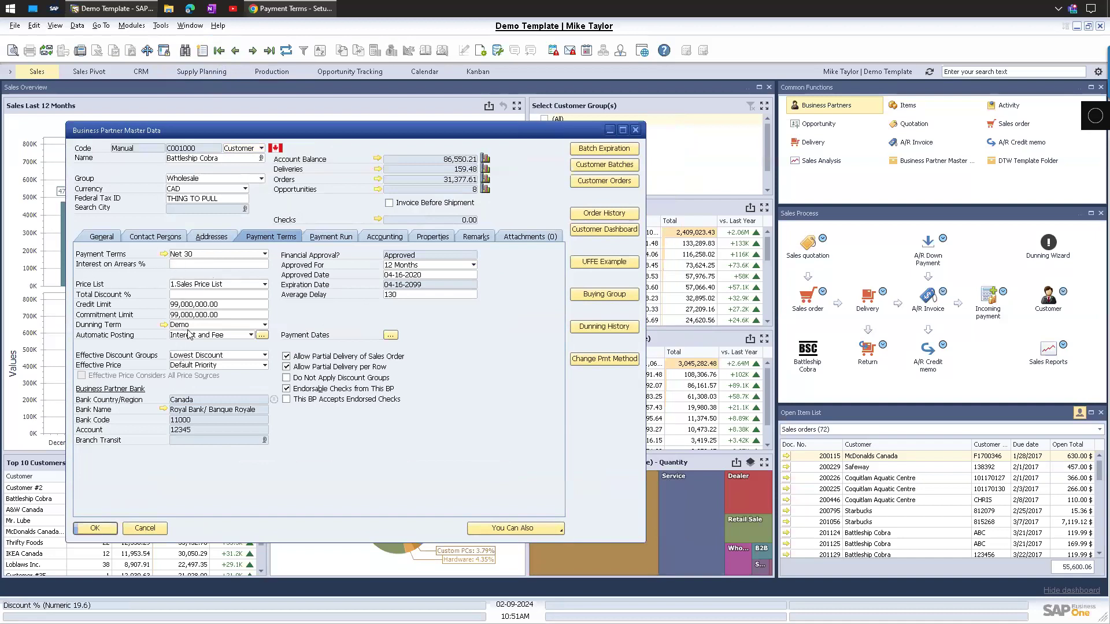
click(221, 314)
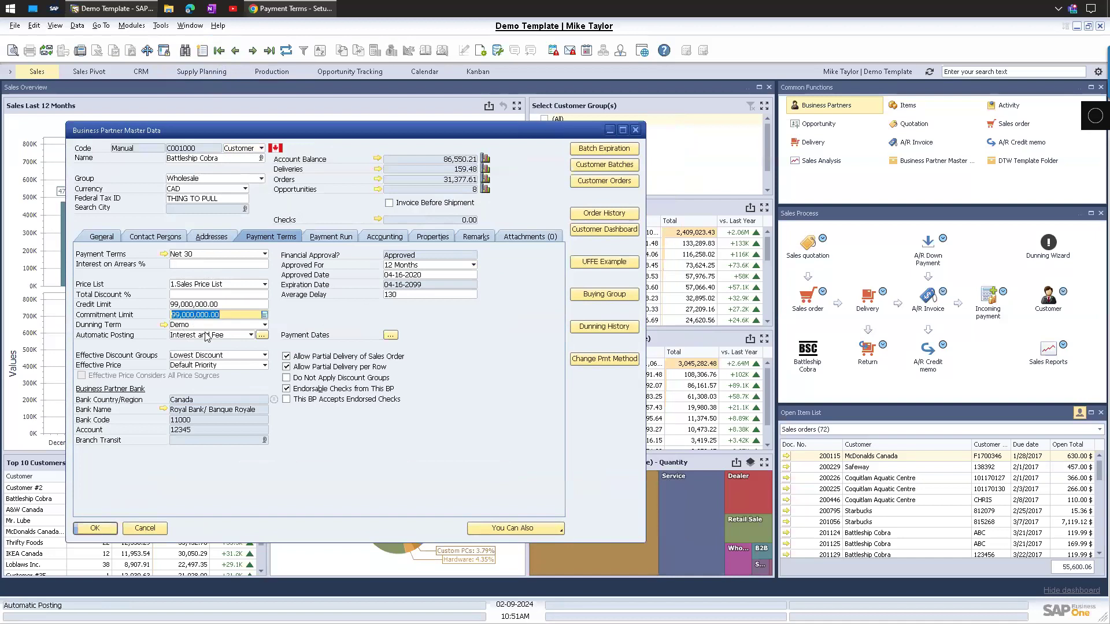
click(199, 305)
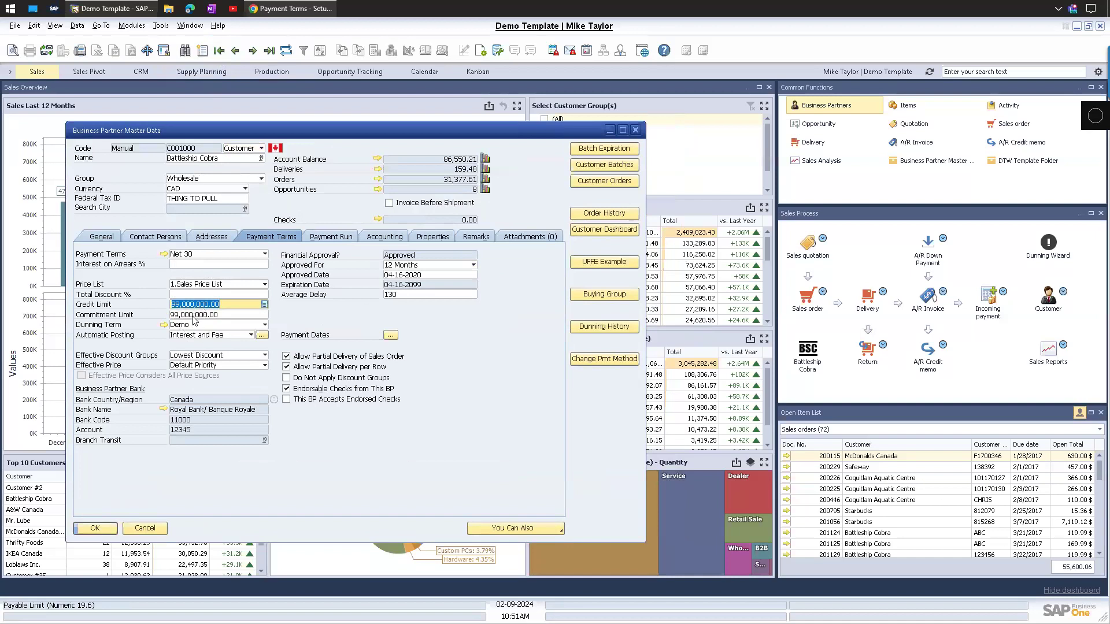
click(191, 284)
click(144, 279)
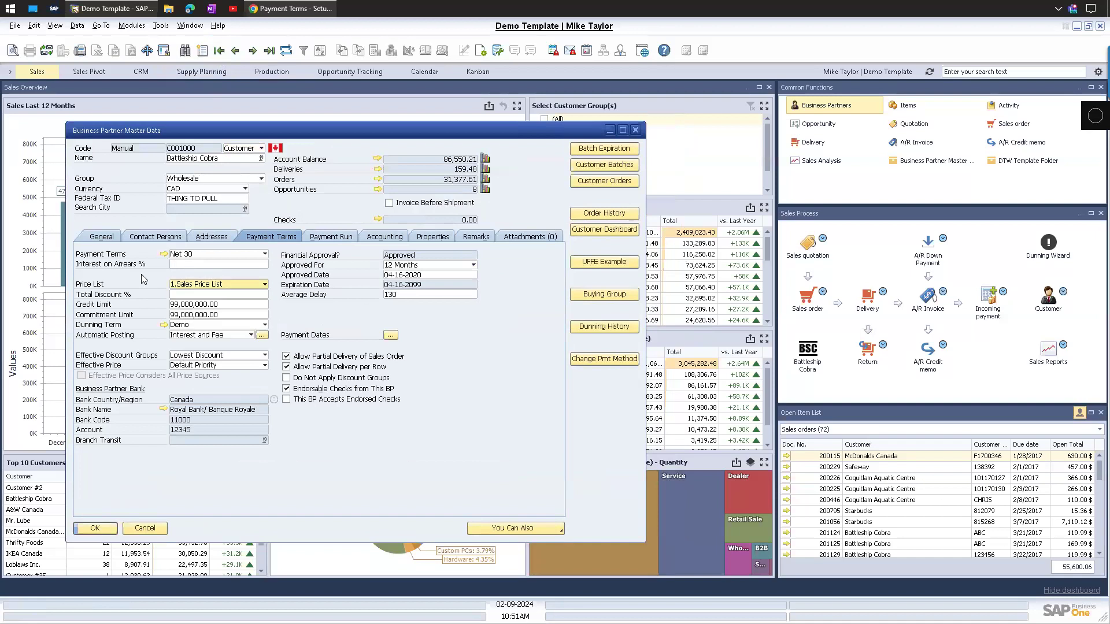
Review Battleship Cobra's total discount, interest on arrears and the Demo dunning term's annual interest rate, then close the business partner record.
key(Tab)
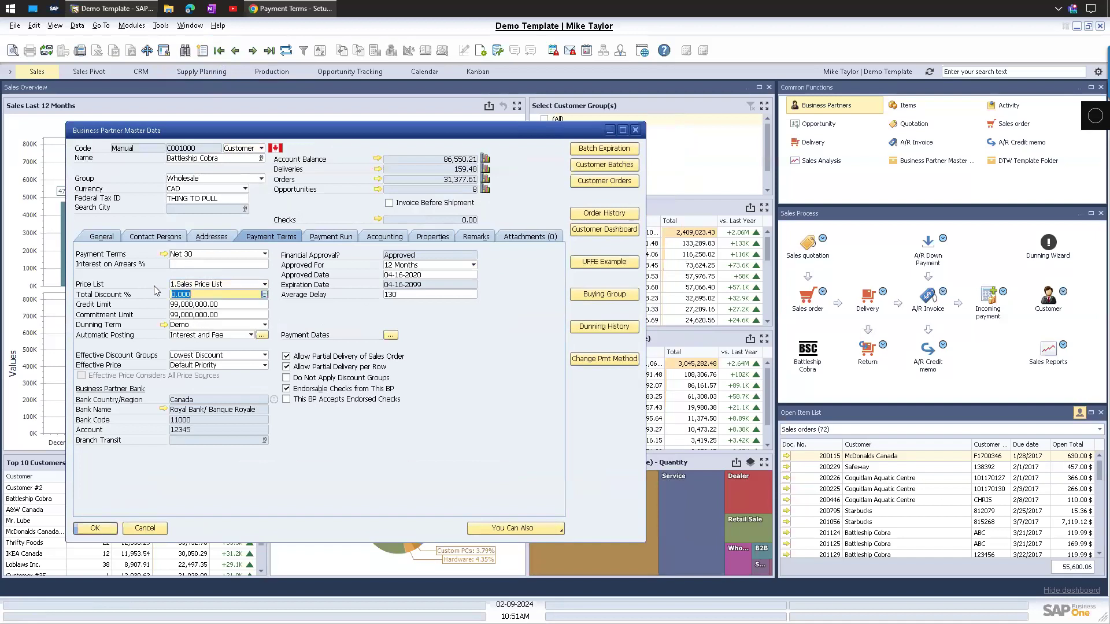
key(shift+Tab)
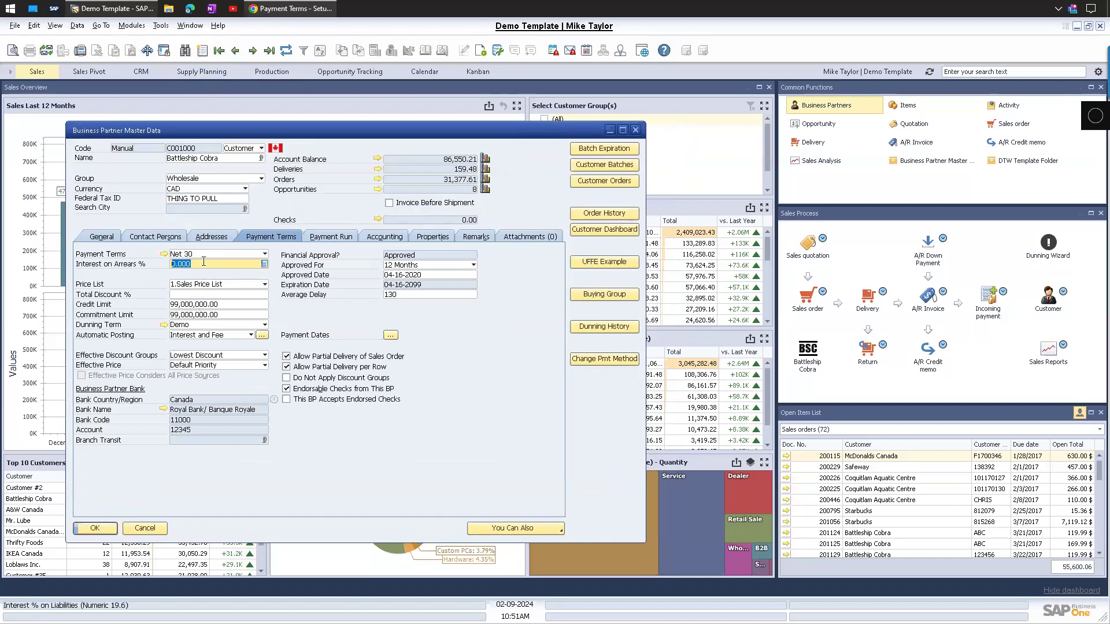
click(164, 325)
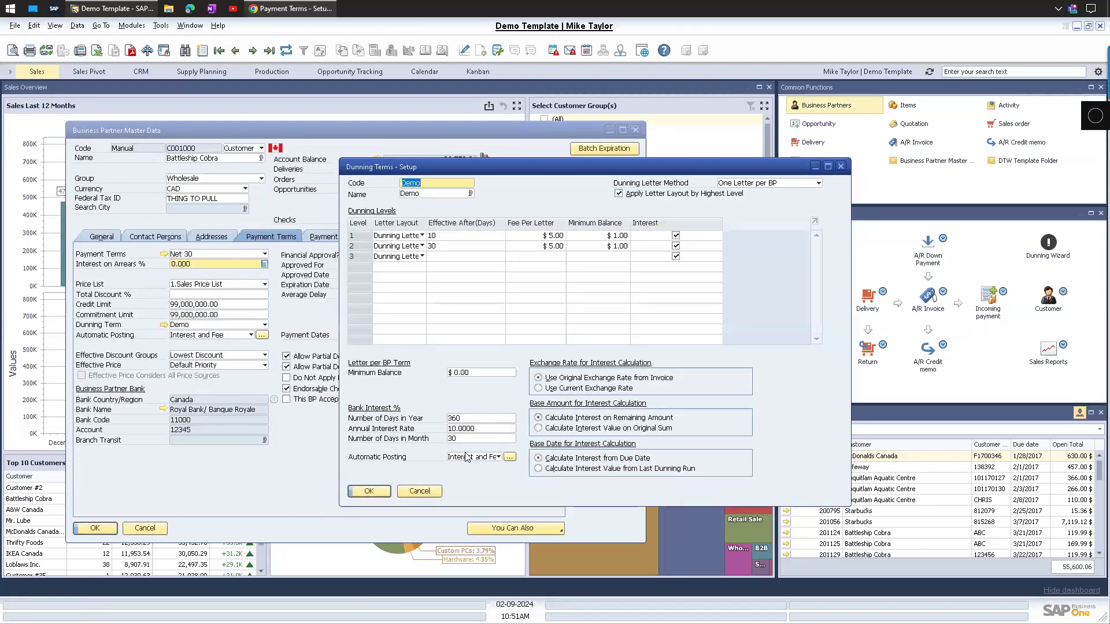
click(461, 429)
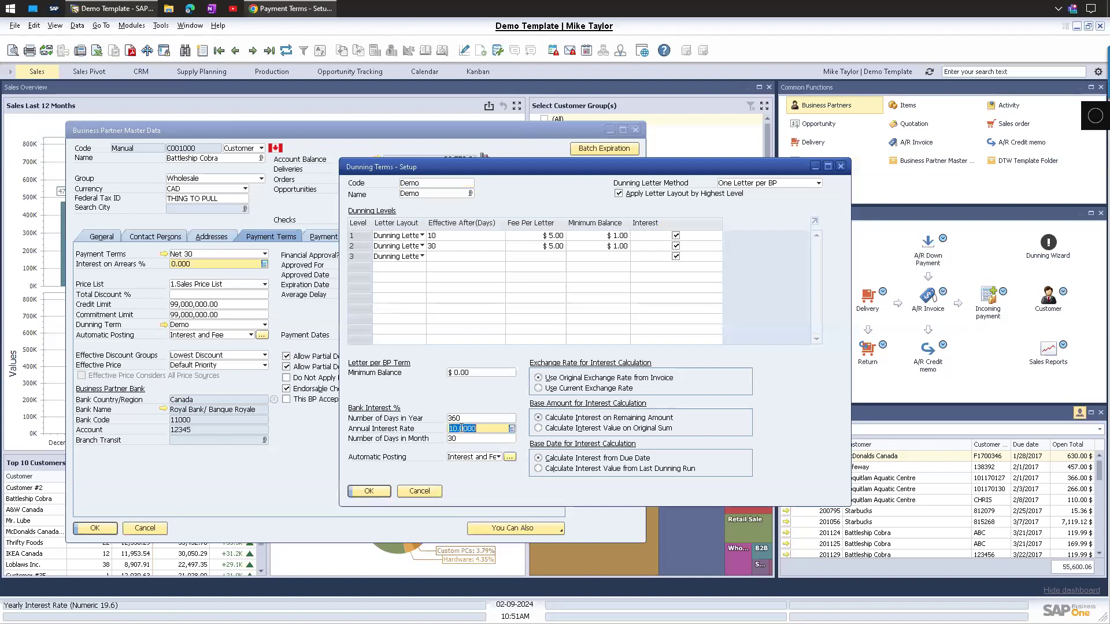
click(425, 491)
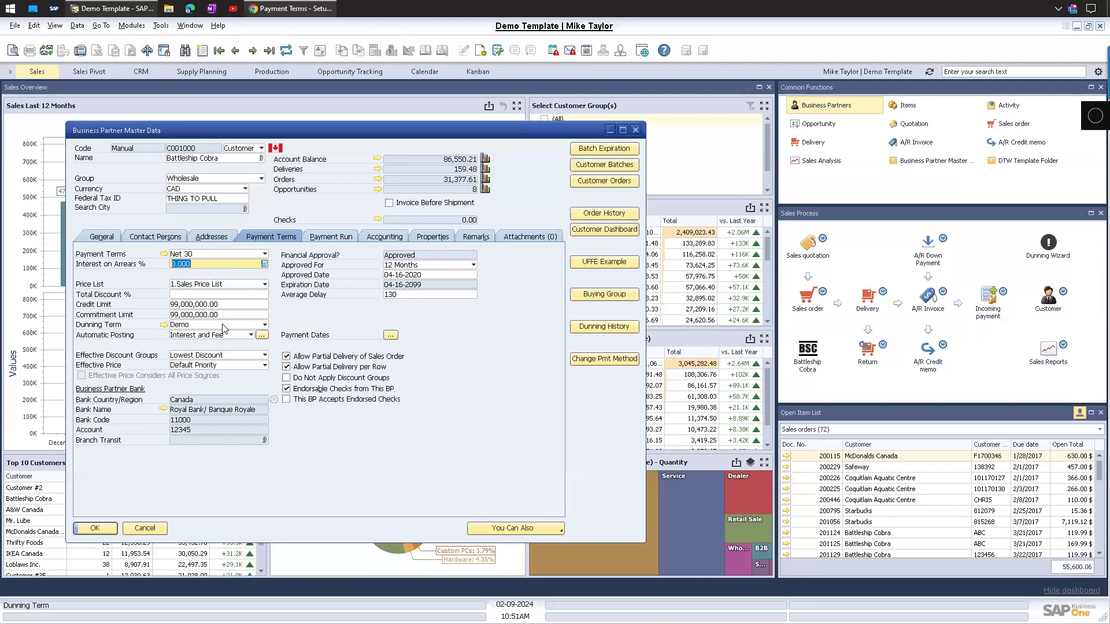
click(635, 130)
Open a new Incoming Payments document and load the open documents of customer Battleship Cobra.
click(132, 26)
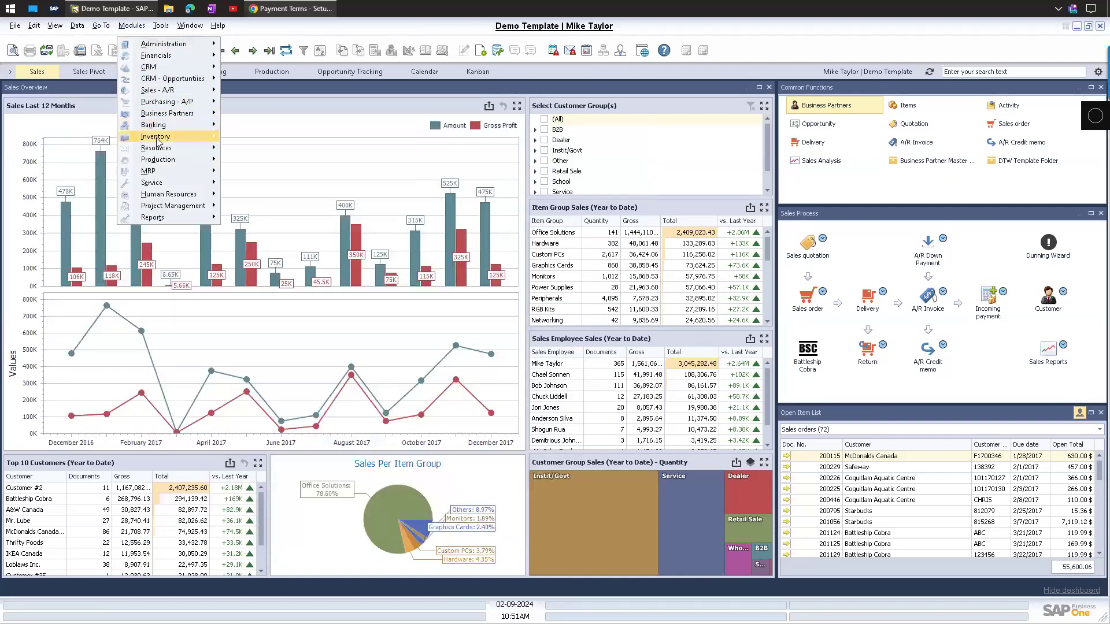
mouse_move(161, 134)
mouse_move(271, 131)
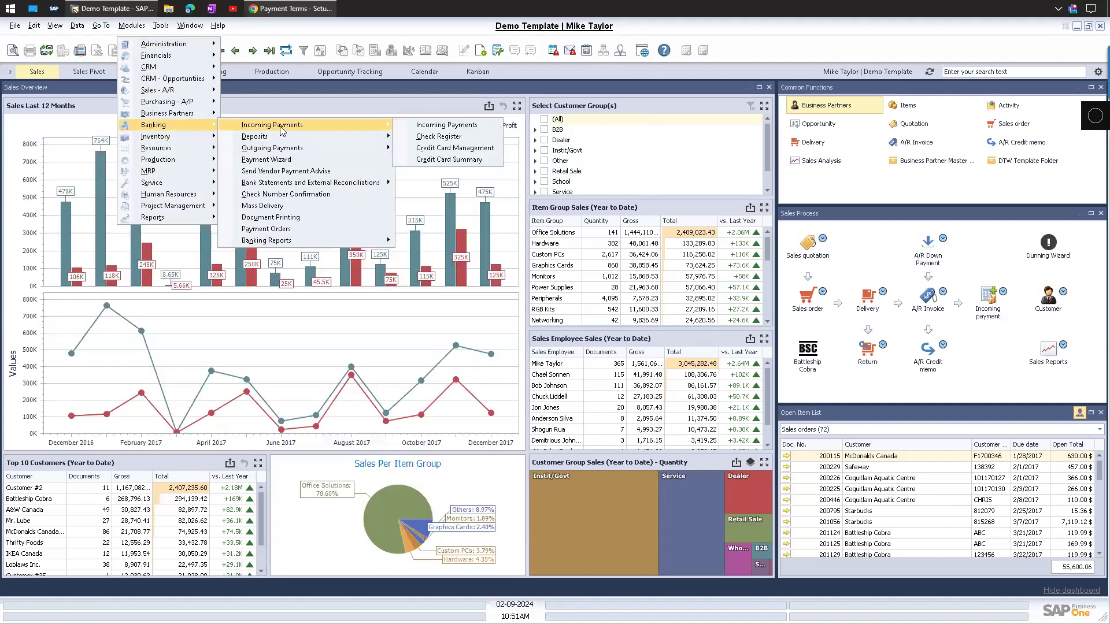
click(445, 128)
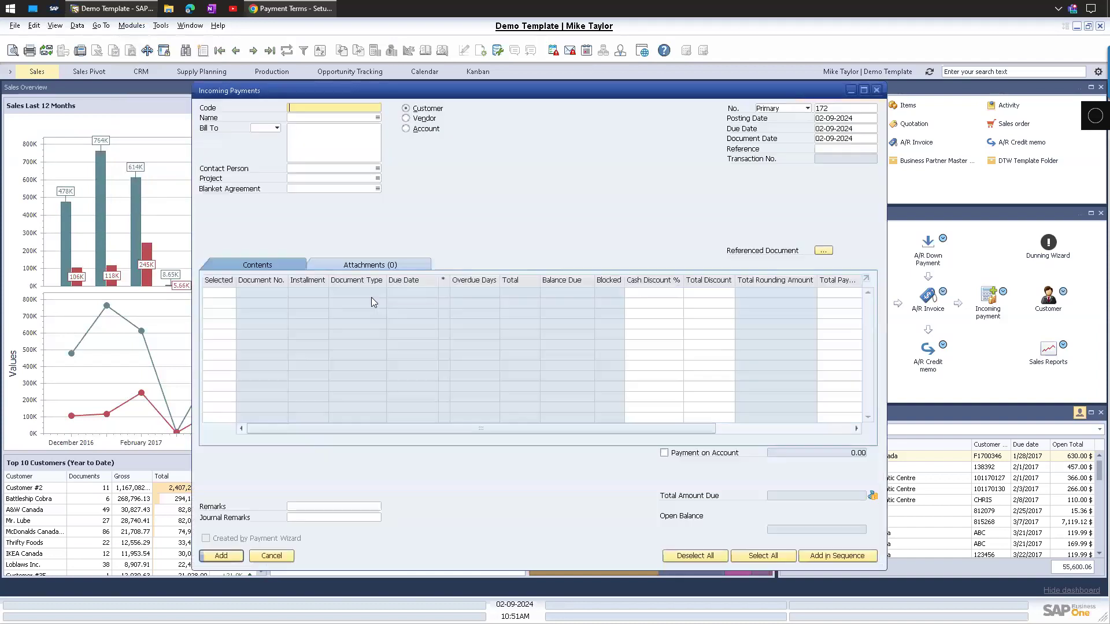
click(307, 118)
text(batt)
key(Tab)
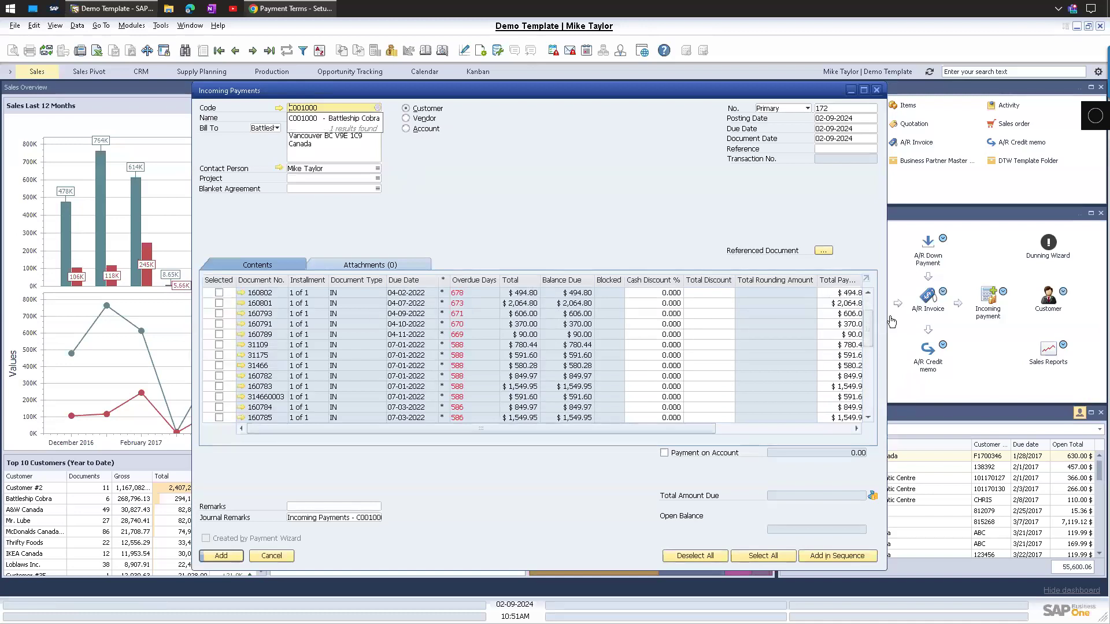
Select the invoice due 03-10-2024 without a cash discount and check the payment terms in its accounting details.
drag(871, 327, 874, 397)
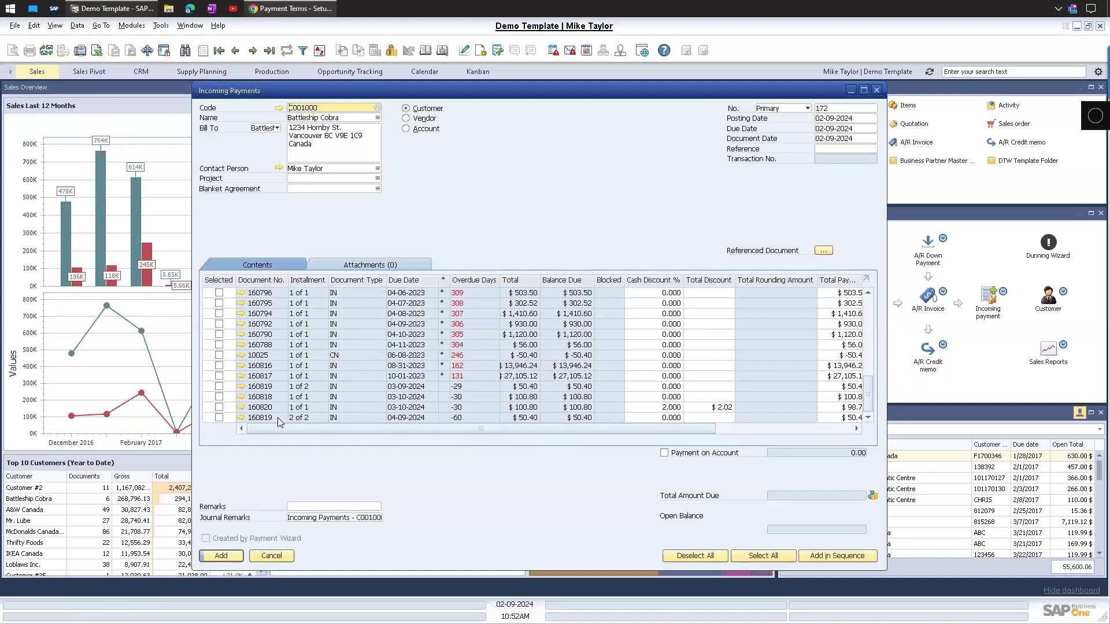
click(219, 386)
click(219, 387)
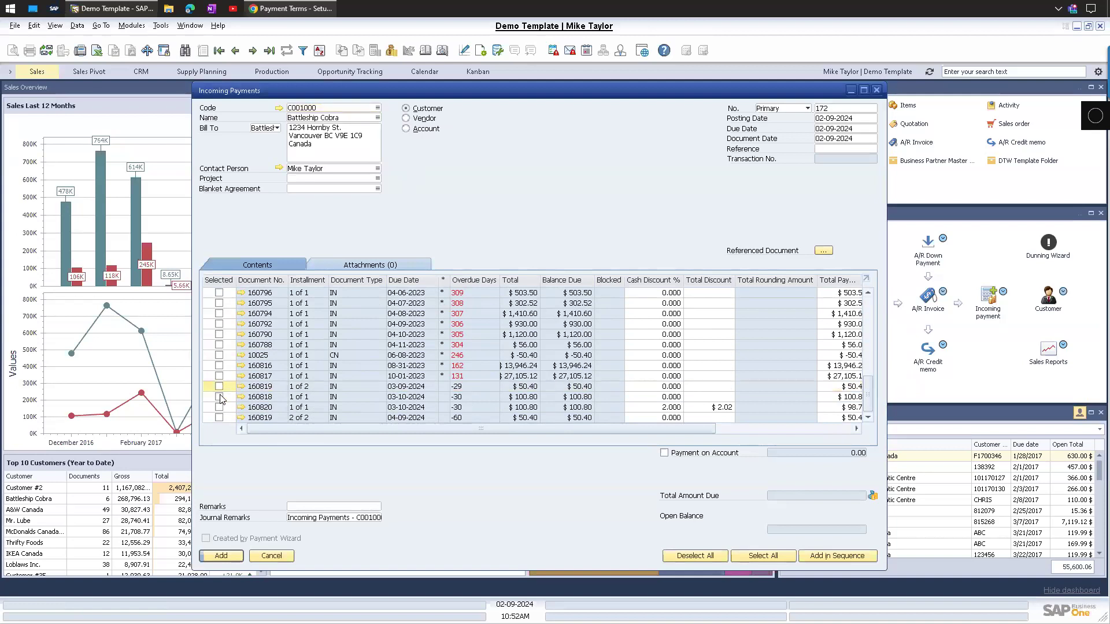
click(219, 397)
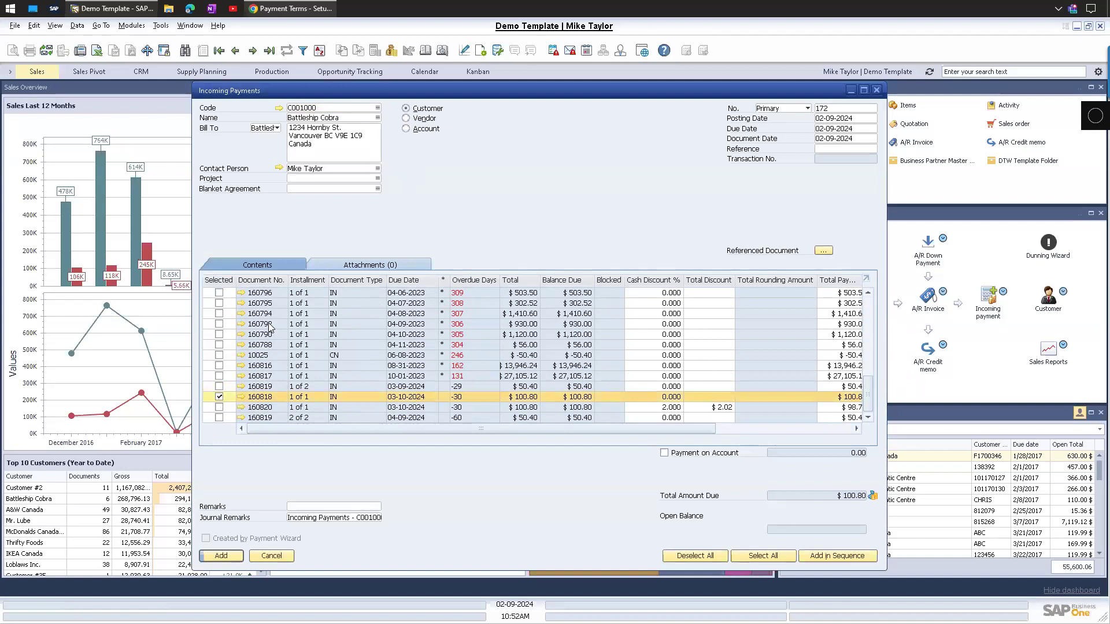
drag(273, 96, 146, 91)
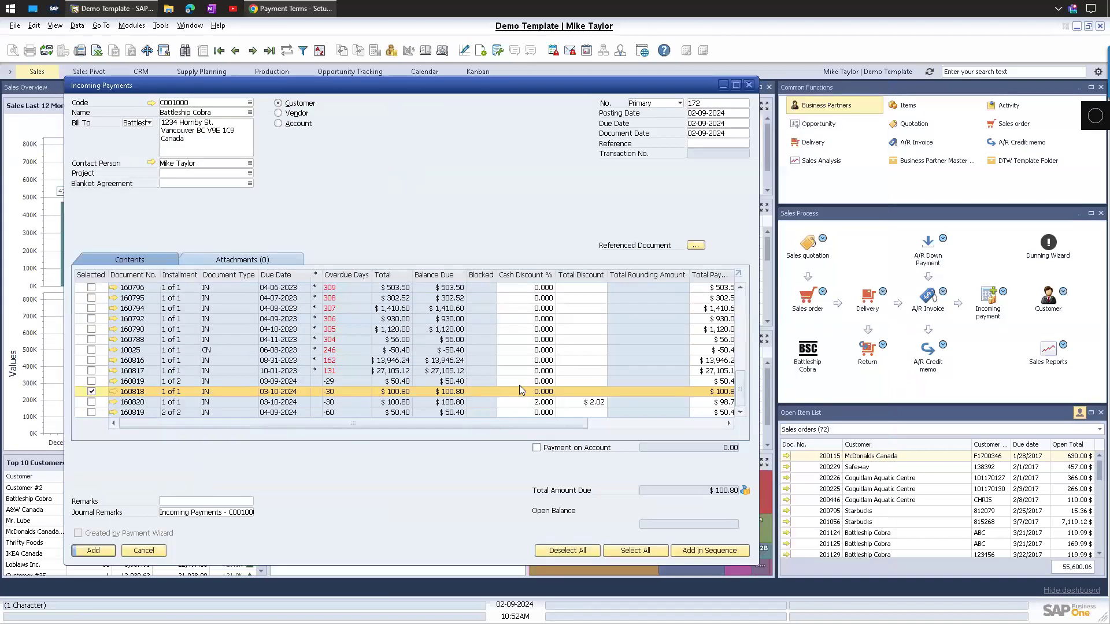
key(ctrl+y)
click(456, 212)
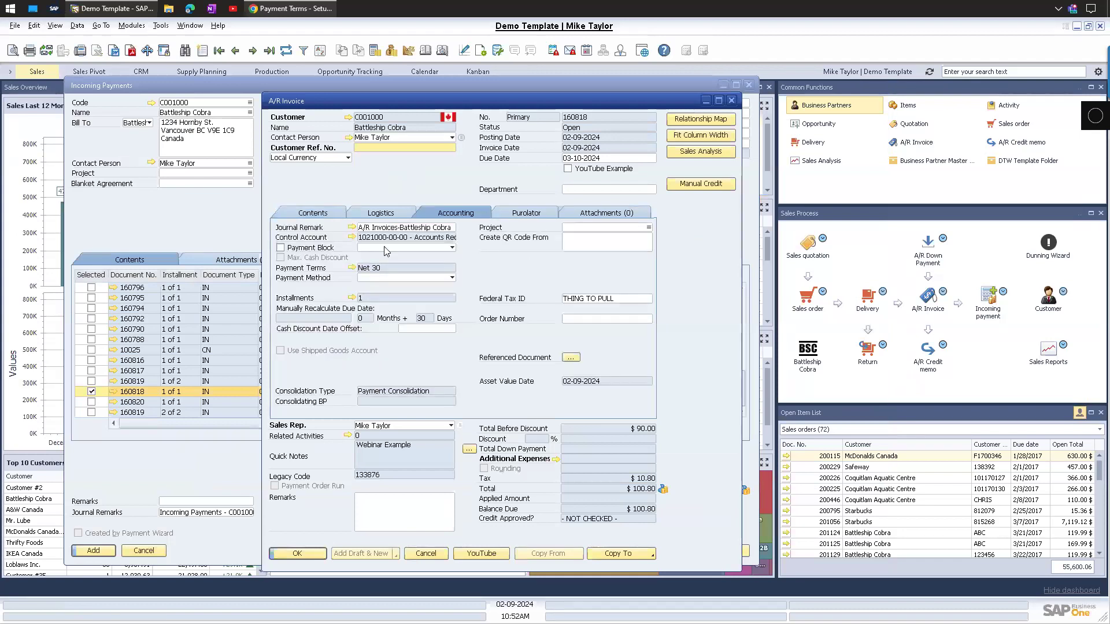
key(Escape)
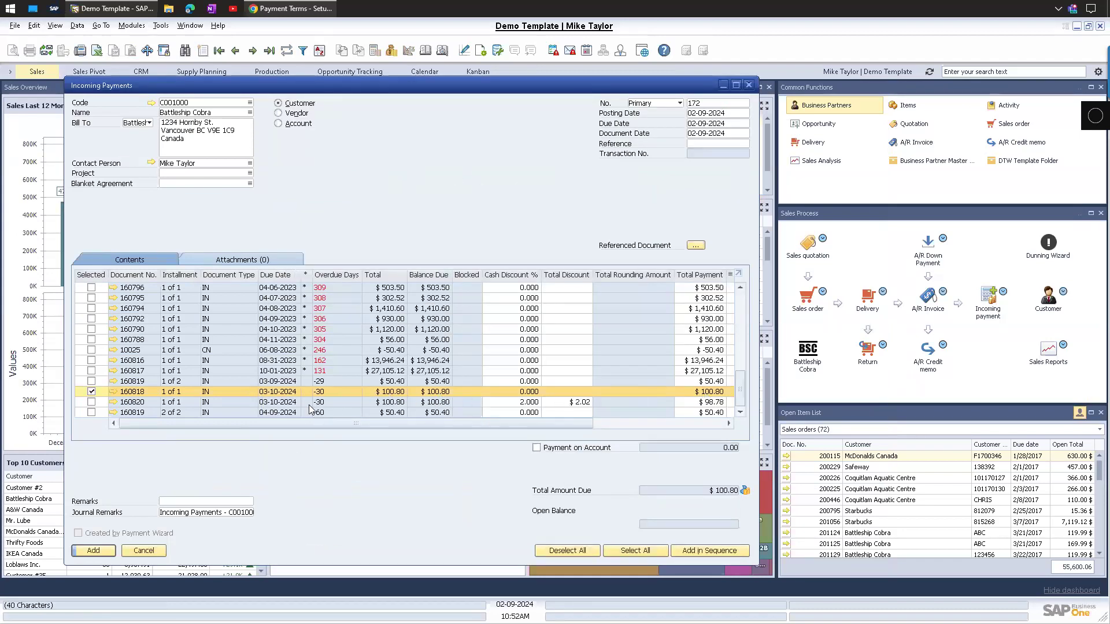
Deselect that invoice, select both installments of the two-installment invoice, and inspect the total payment amounts.
click(91, 392)
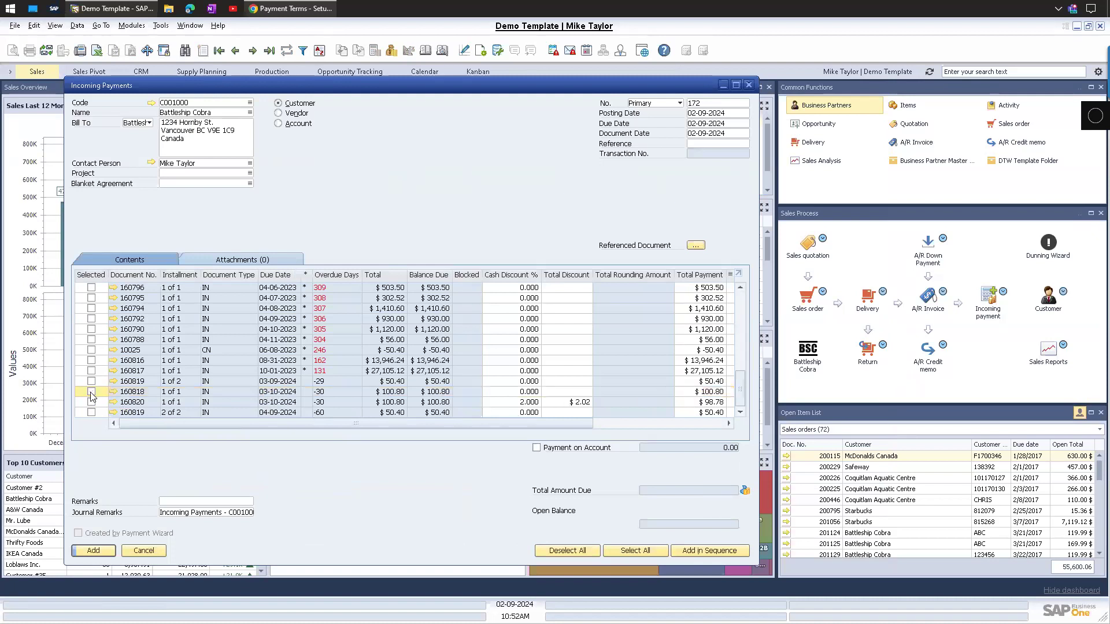
click(91, 381)
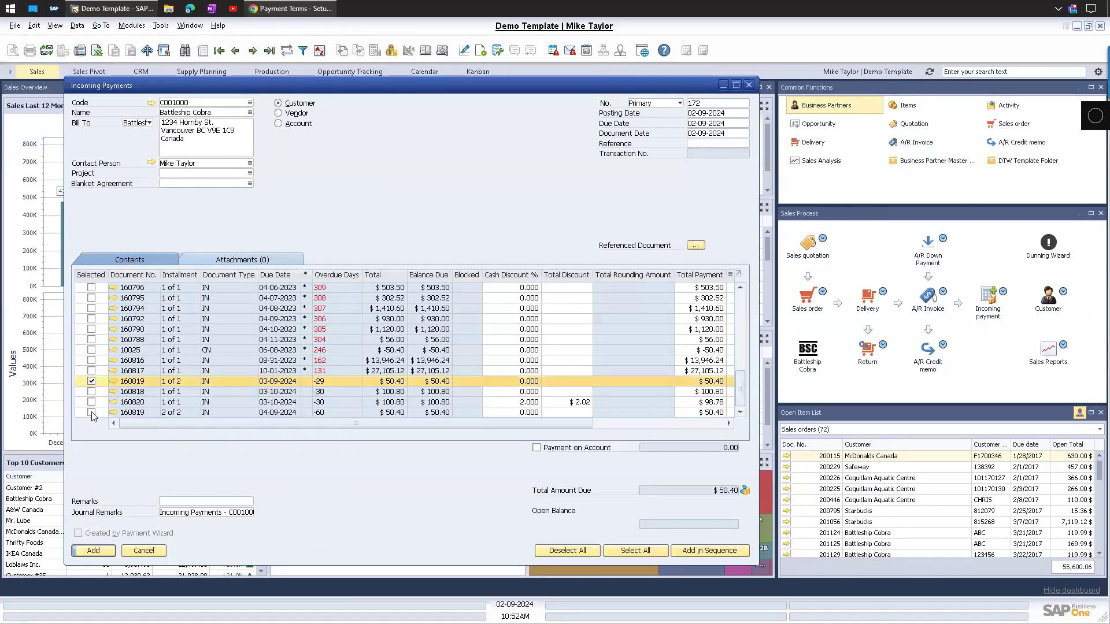
click(91, 412)
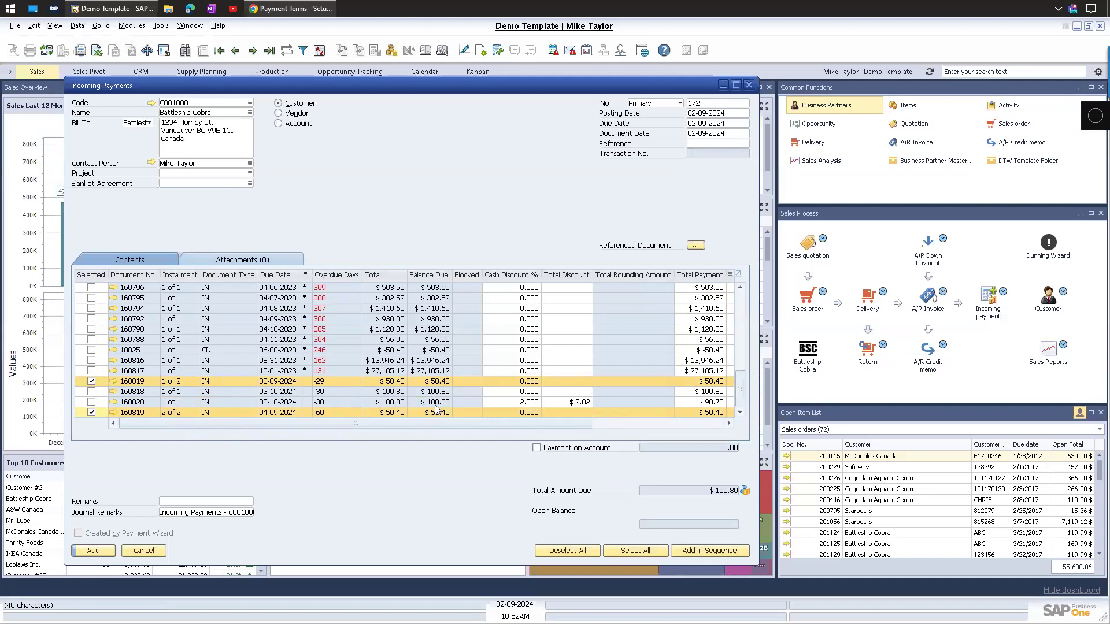
click(710, 392)
click(713, 382)
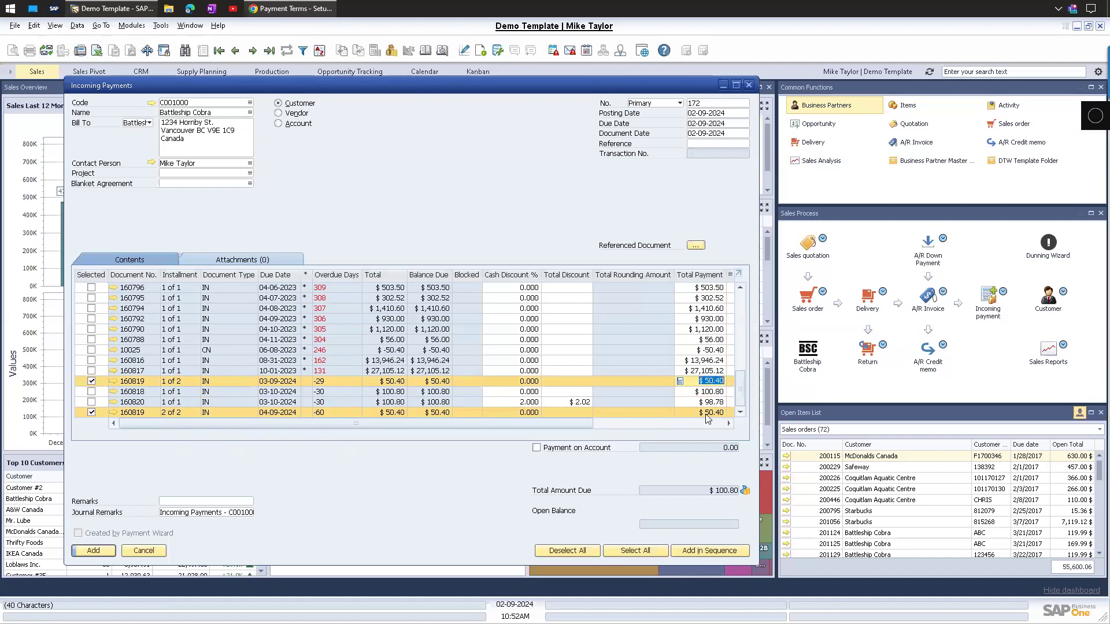
Replace the two installments with the invoice carrying a cash discount, and inspect its discount percentage and total discount.
click(91, 412)
click(92, 381)
click(91, 402)
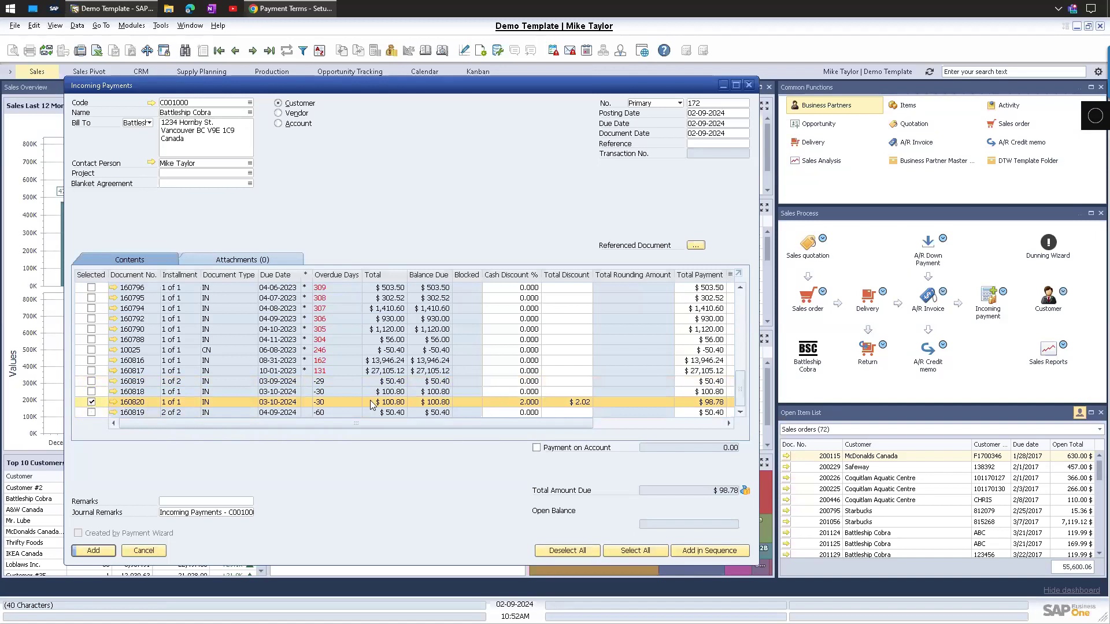
click(517, 402)
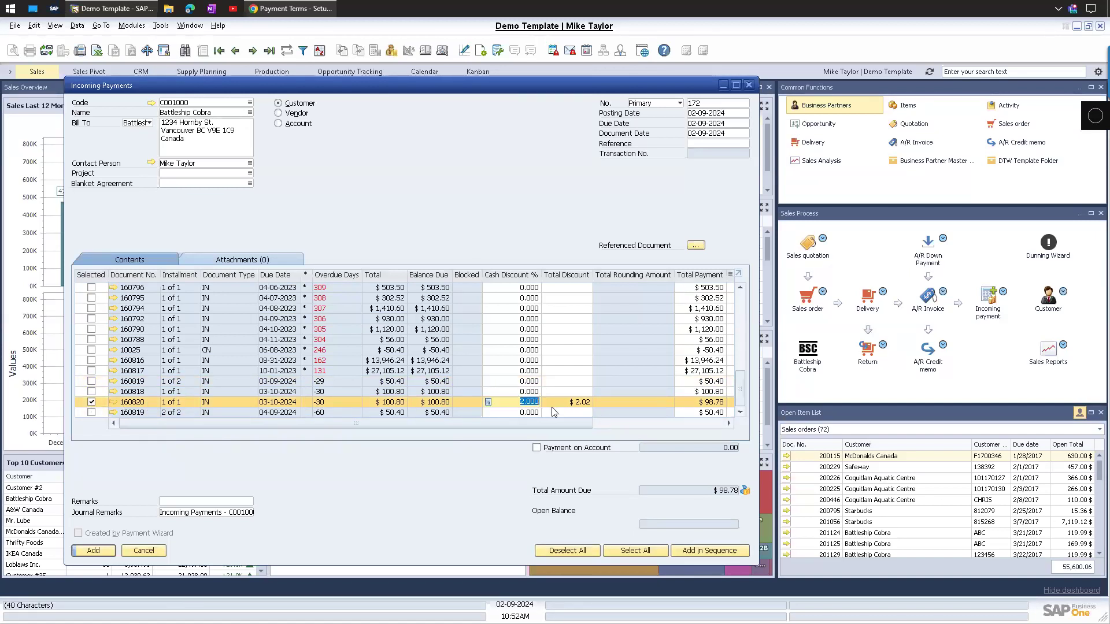
key(Tab)
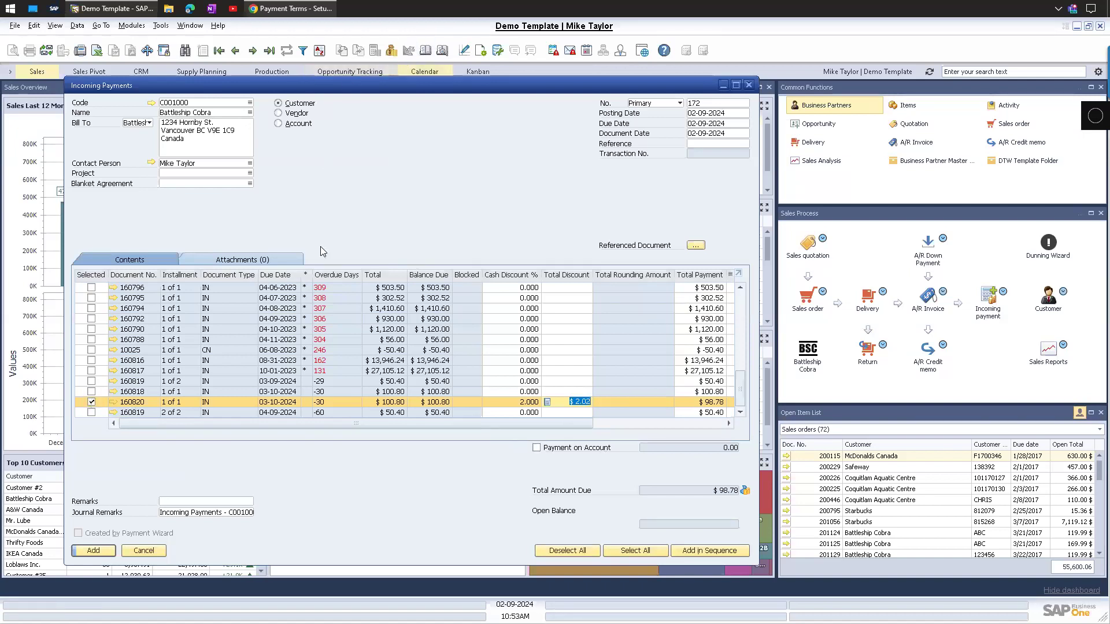
Reselect both installments in place of the discounted invoice, then close the incoming payment without saving.
click(91, 402)
click(91, 413)
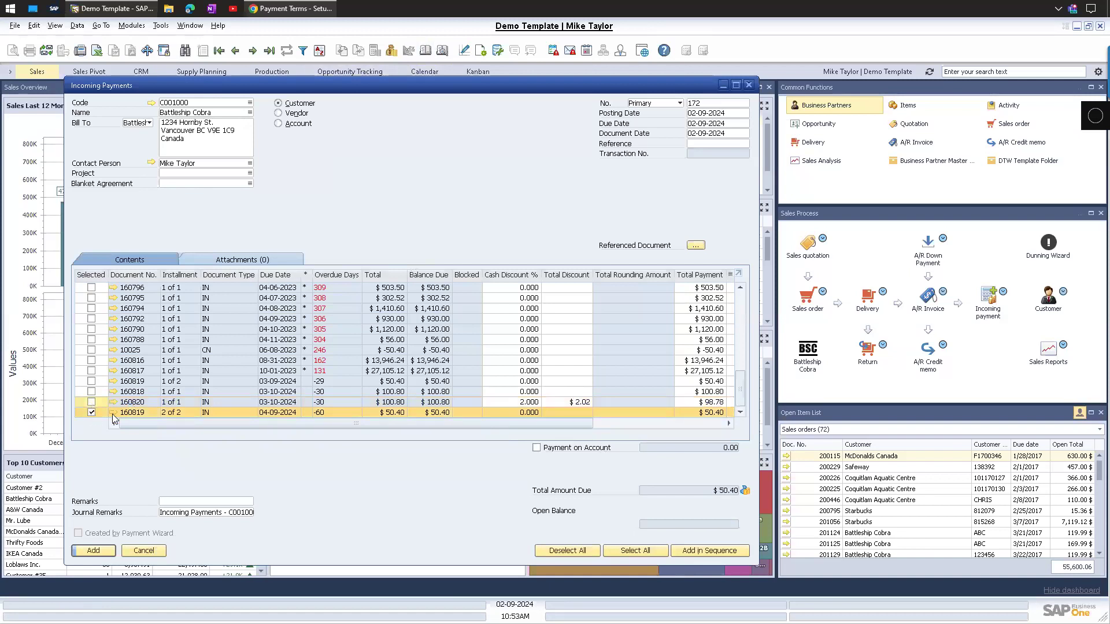
click(91, 380)
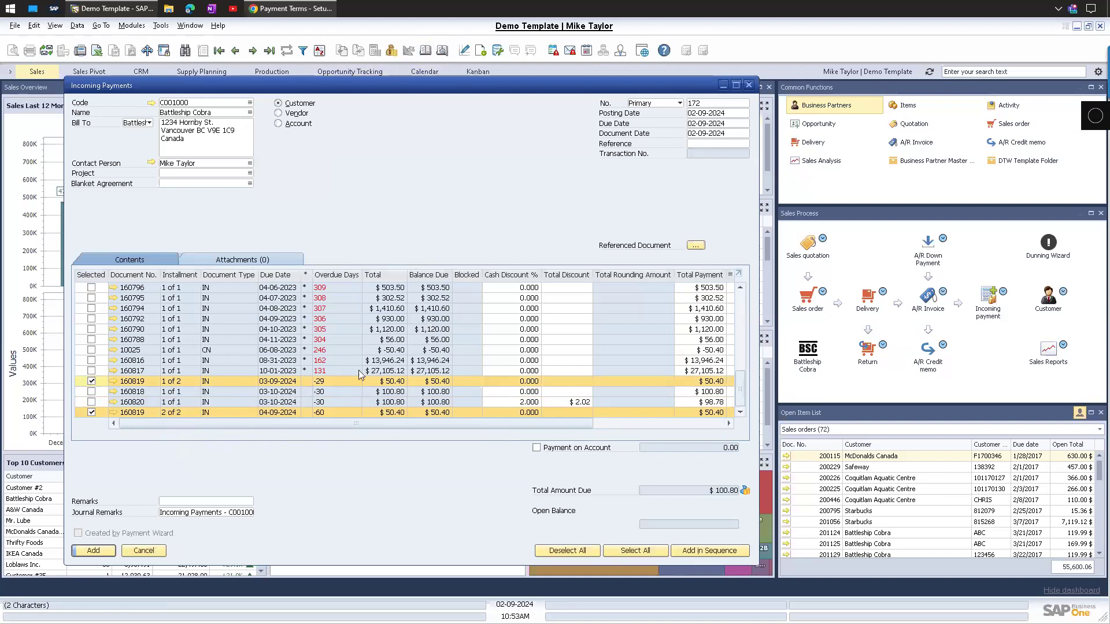
click(752, 85)
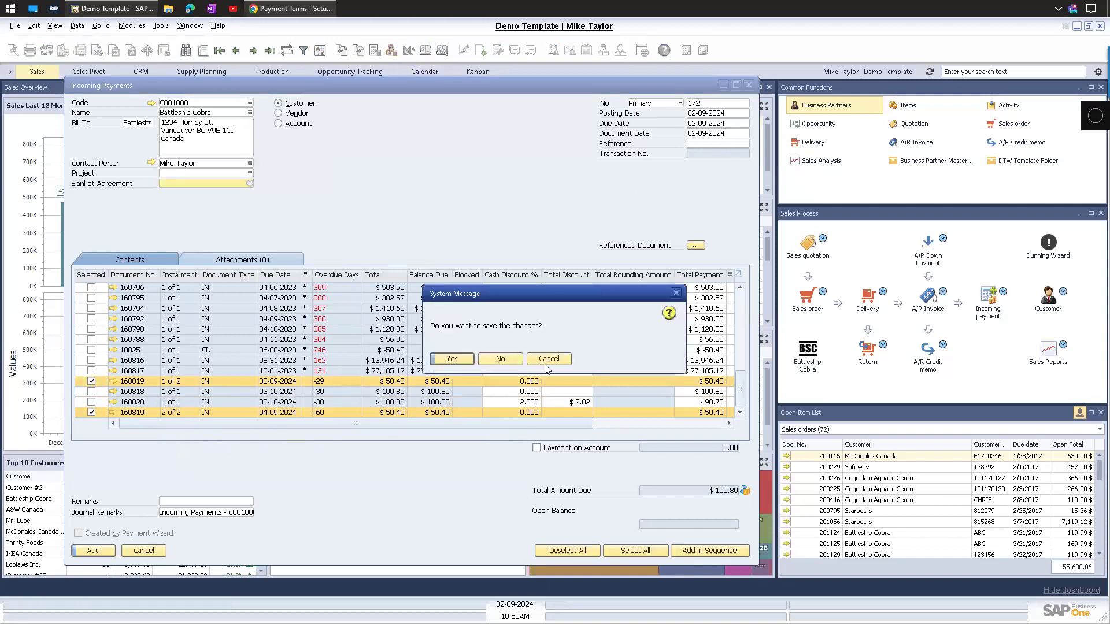
click(501, 359)
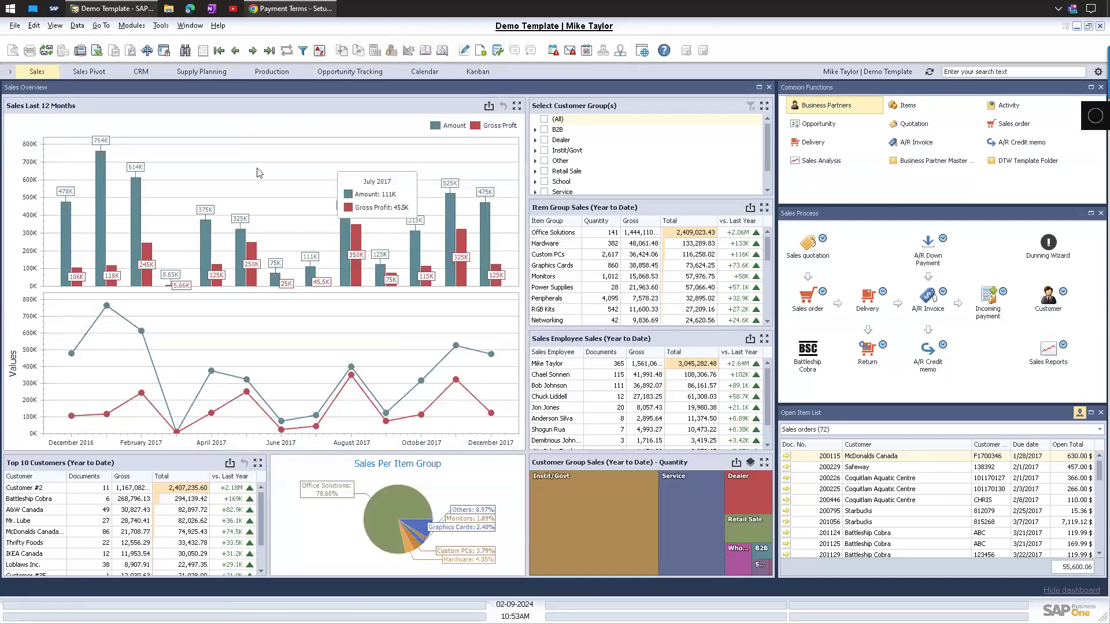
Run the Customer Receivables Aging report grouped by customer with the preset selection criteria.
click(133, 27)
mouse_move(156, 60)
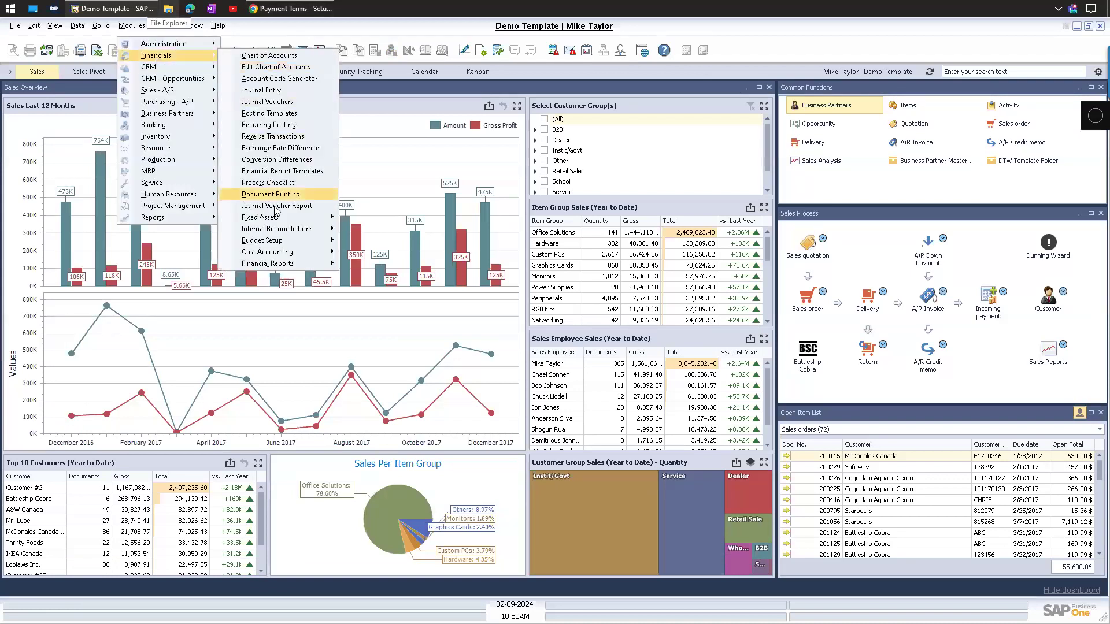
mouse_move(278, 266)
mouse_move(411, 277)
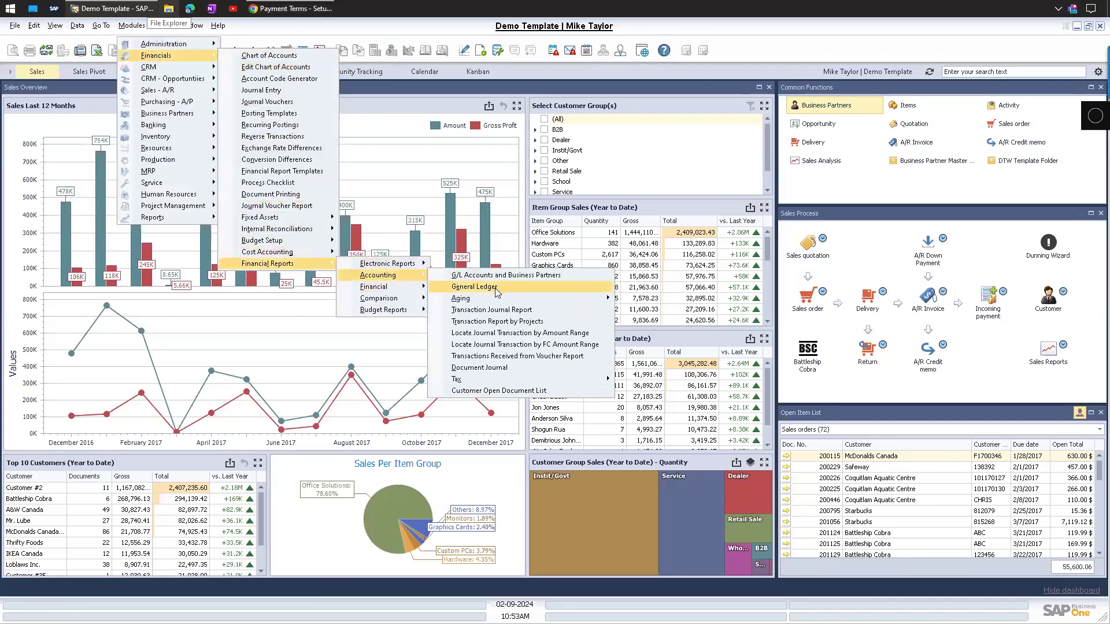
click(668, 300)
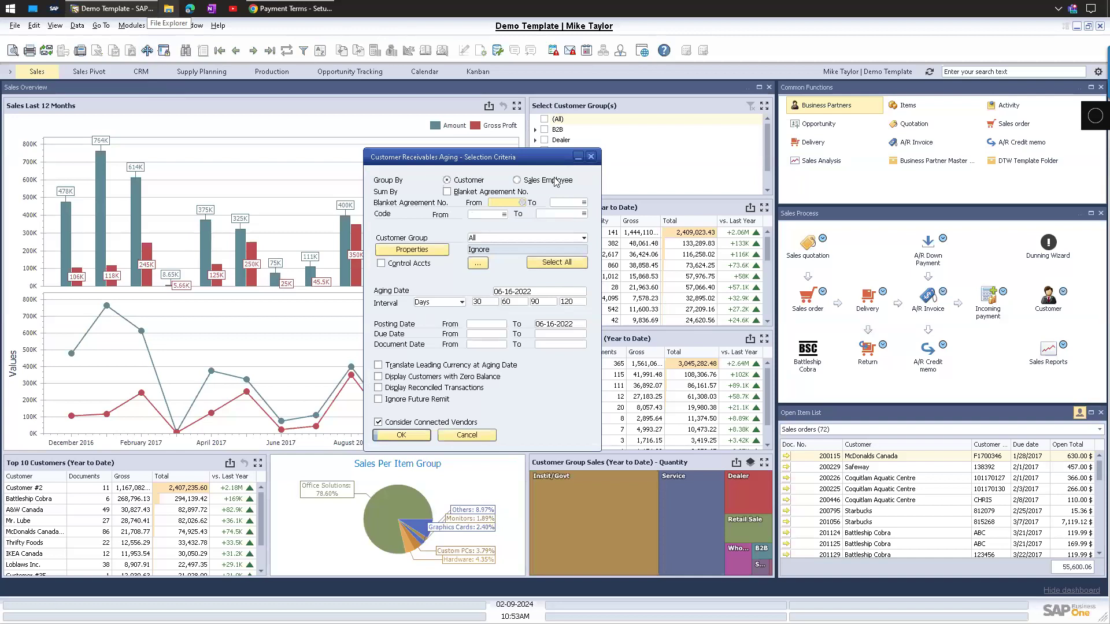
click(402, 437)
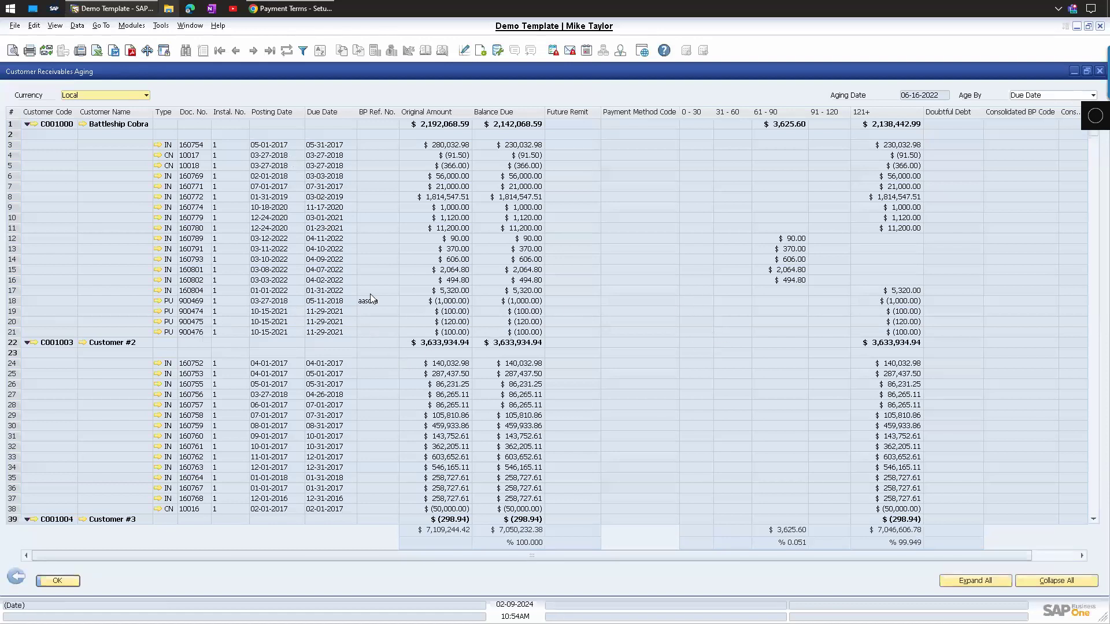
Rerun the receivables aging report with the aging date set to 12-31-2024 and examine Battleship Cobra's February 2024 invoices.
click(16, 576)
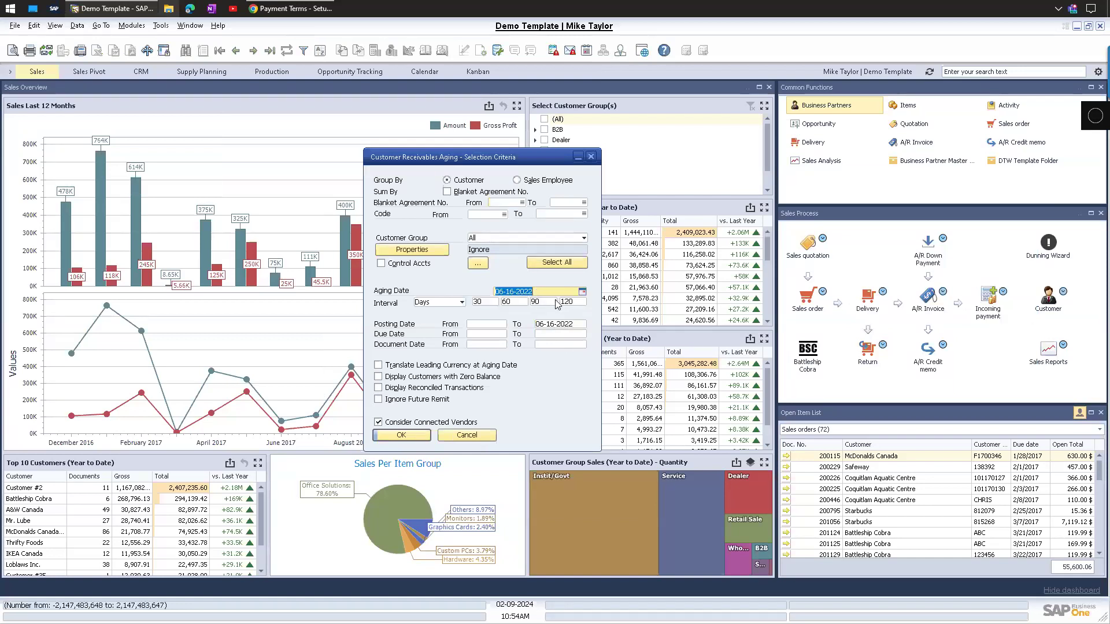
text(12312024)
key(Tab)
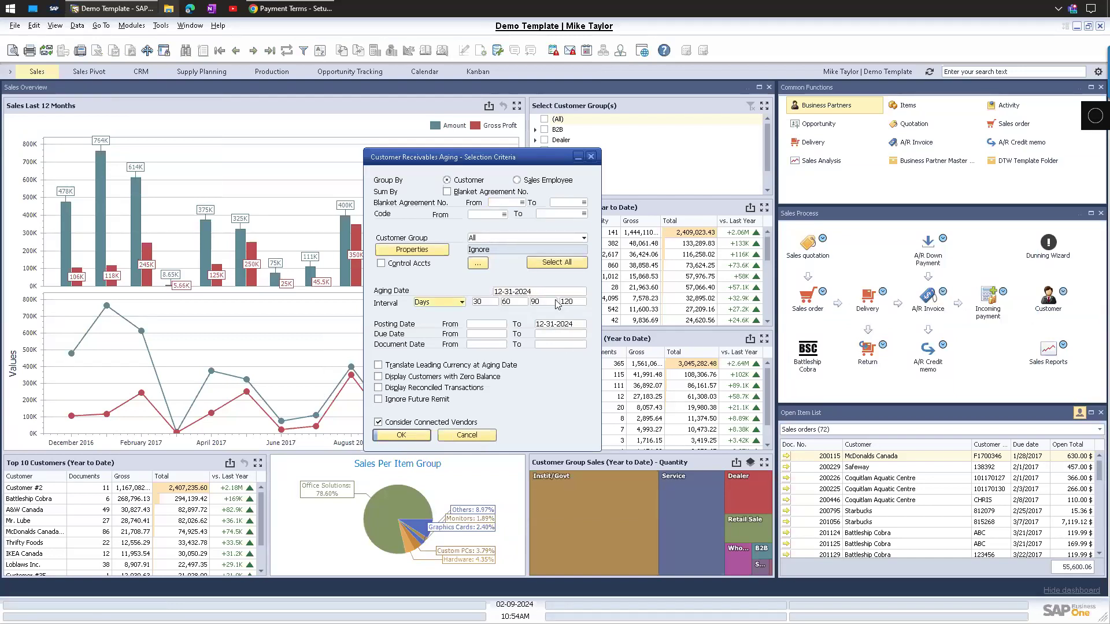
click(396, 434)
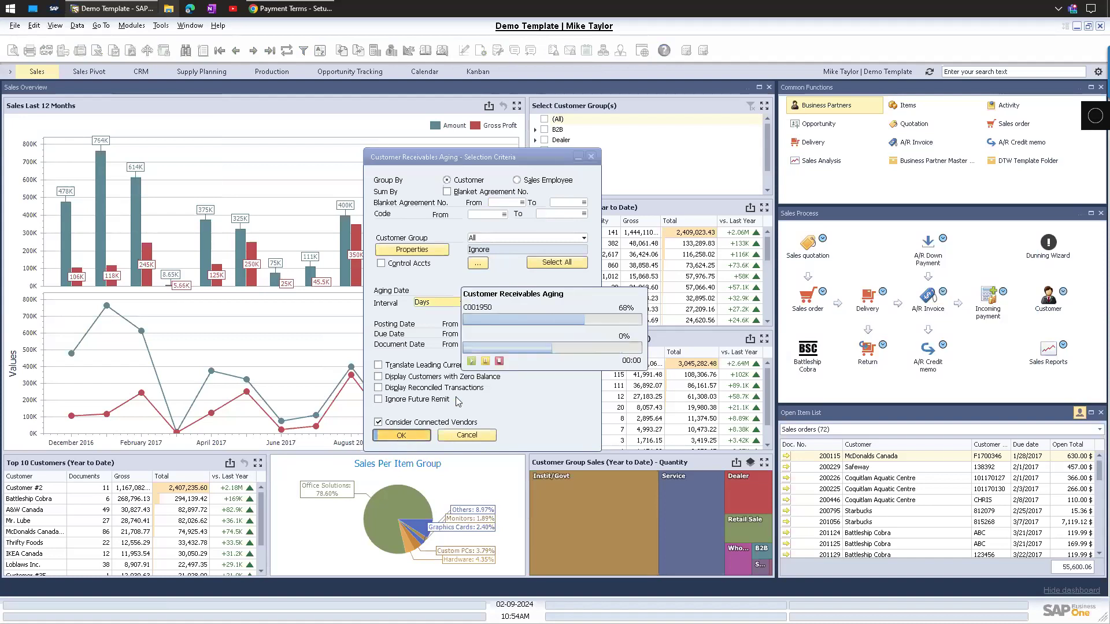
scroll(513, 451, down, 3)
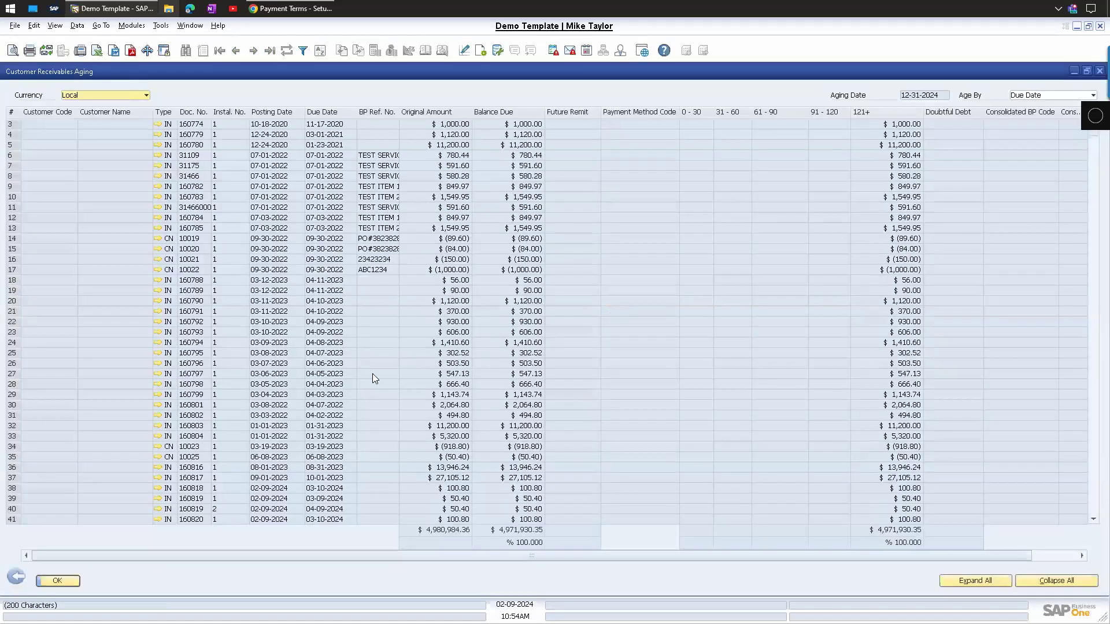
scroll(324, 471, up, 1)
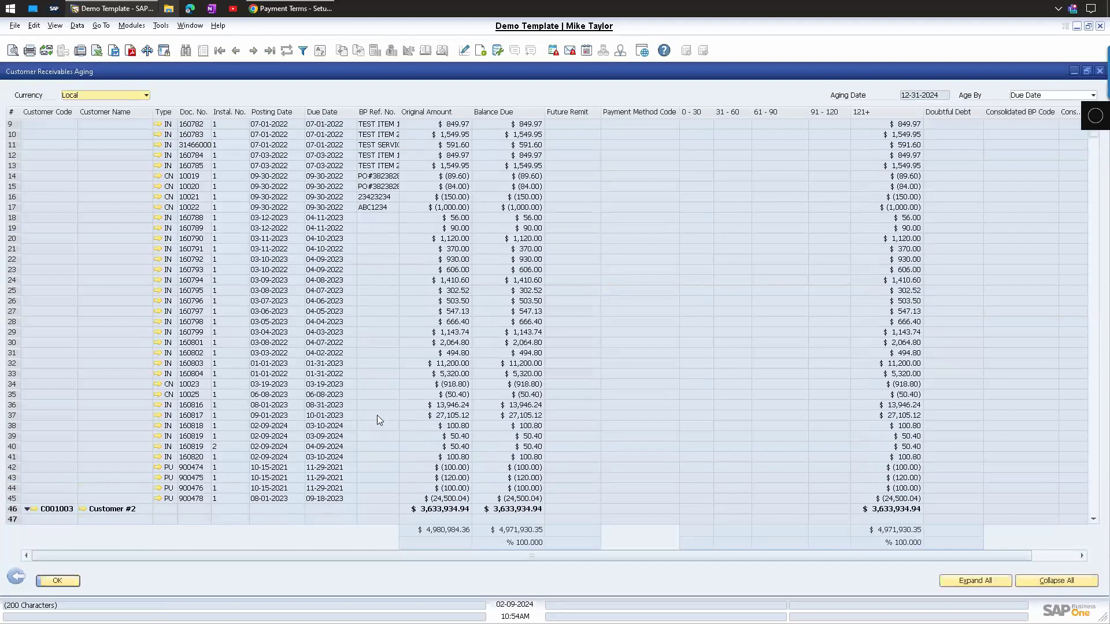
Examine Battleship Cobra's open documents and select rows 38 to 41 together to compare the February 2024 invoices' posting and due dates.
scroll(395, 463, up, 3)
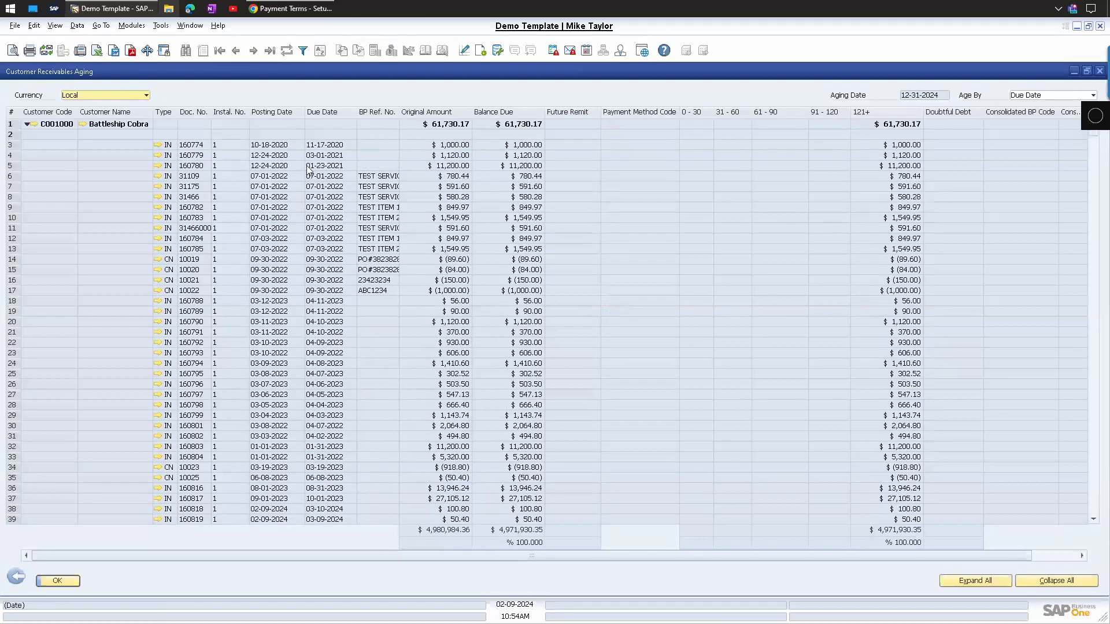
click(282, 145)
scroll(358, 289, down, 3)
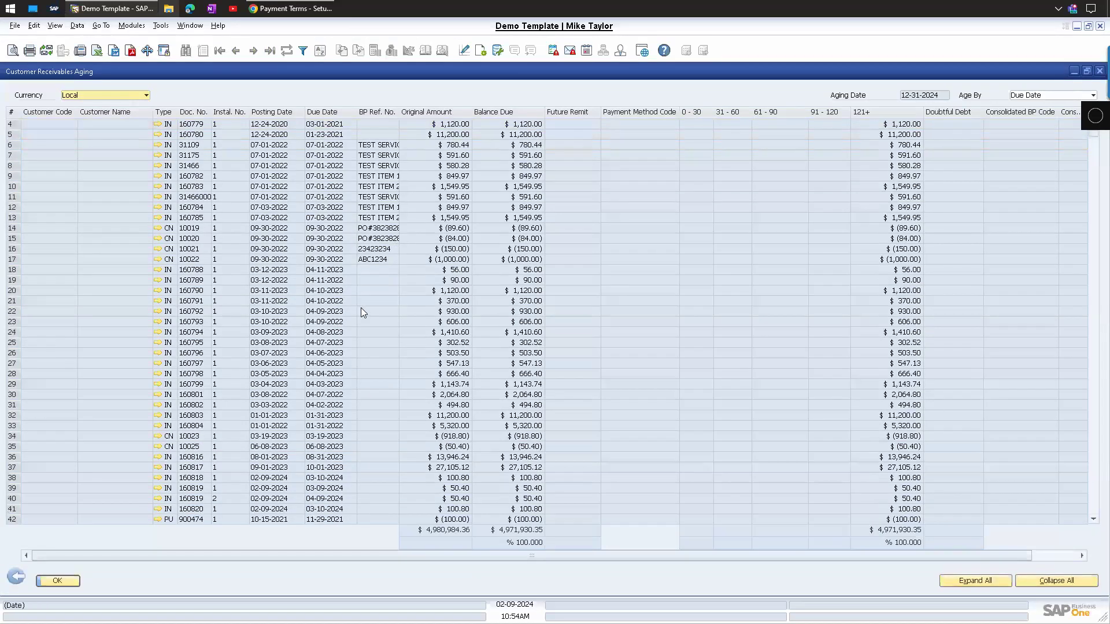
click(336, 426)
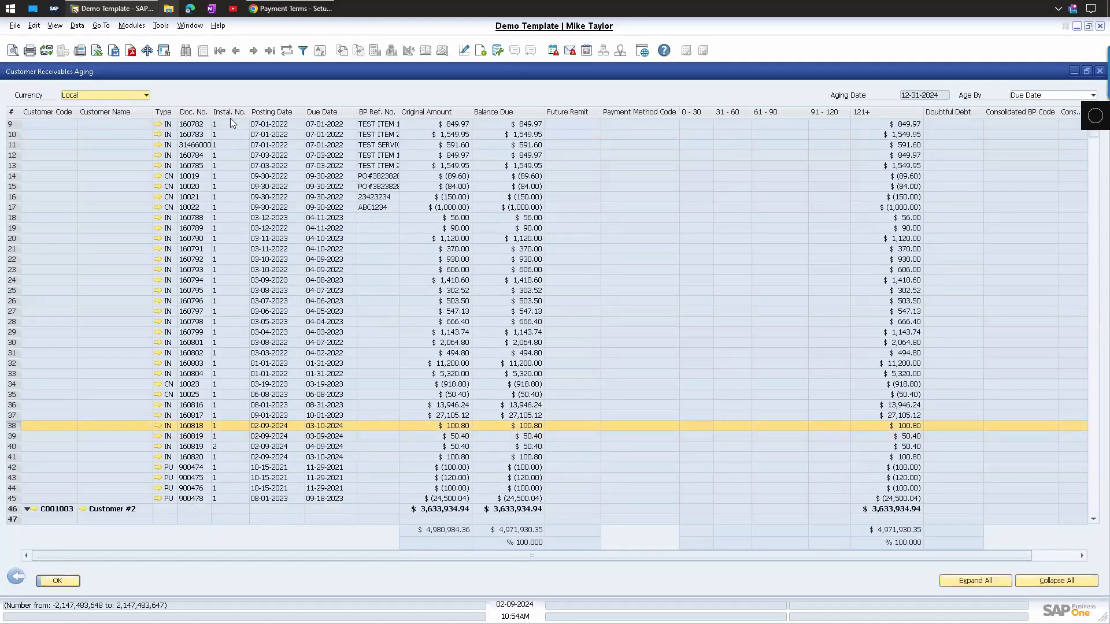
click(460, 436)
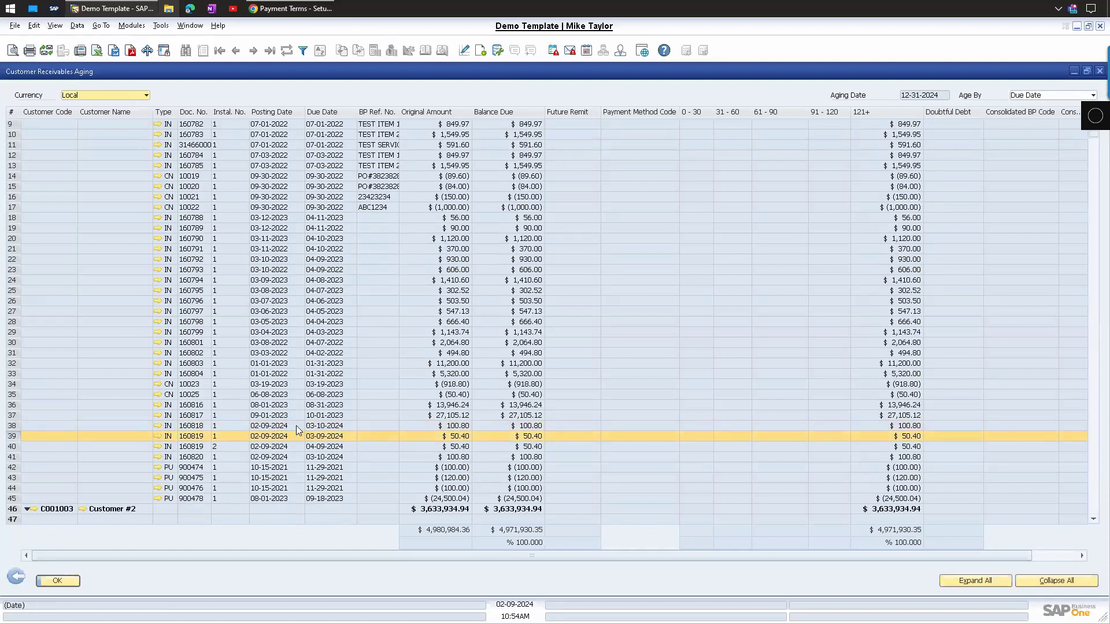
click(344, 424)
shift+click(338, 456)
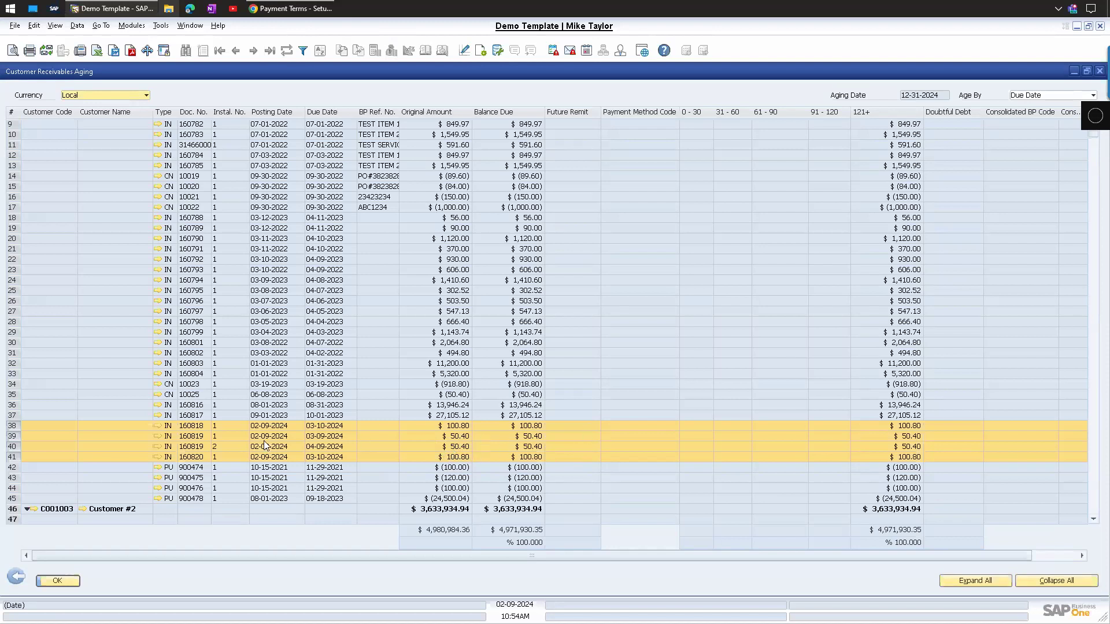
Inspect the two installments of the same invoice in rows 39 and 40 individually, comparing their due dates and amounts.
click(15, 437)
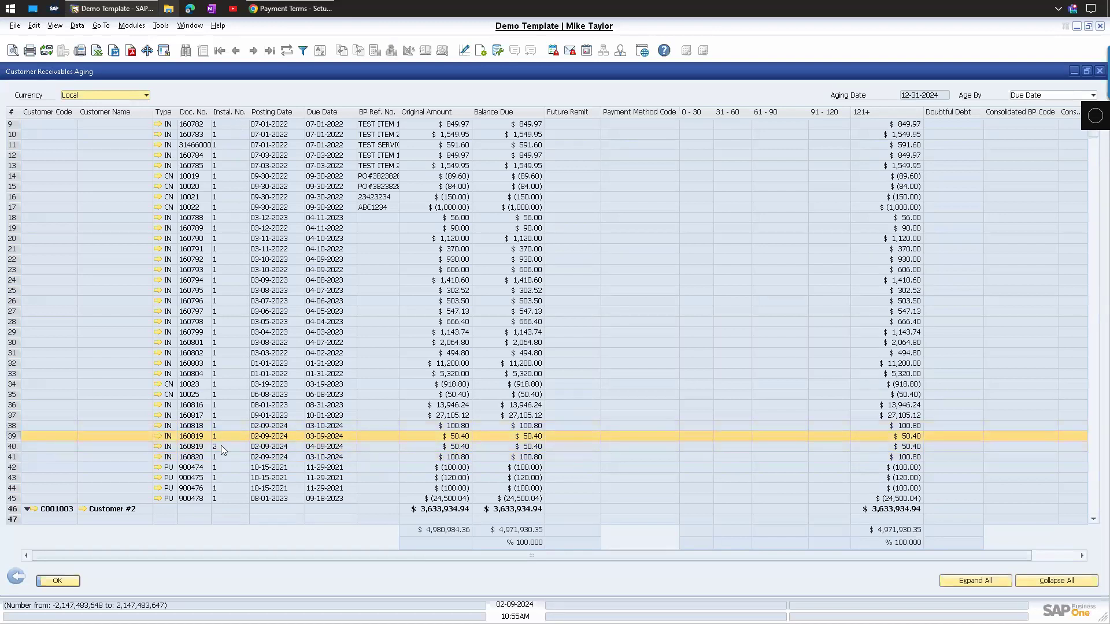
click(12, 447)
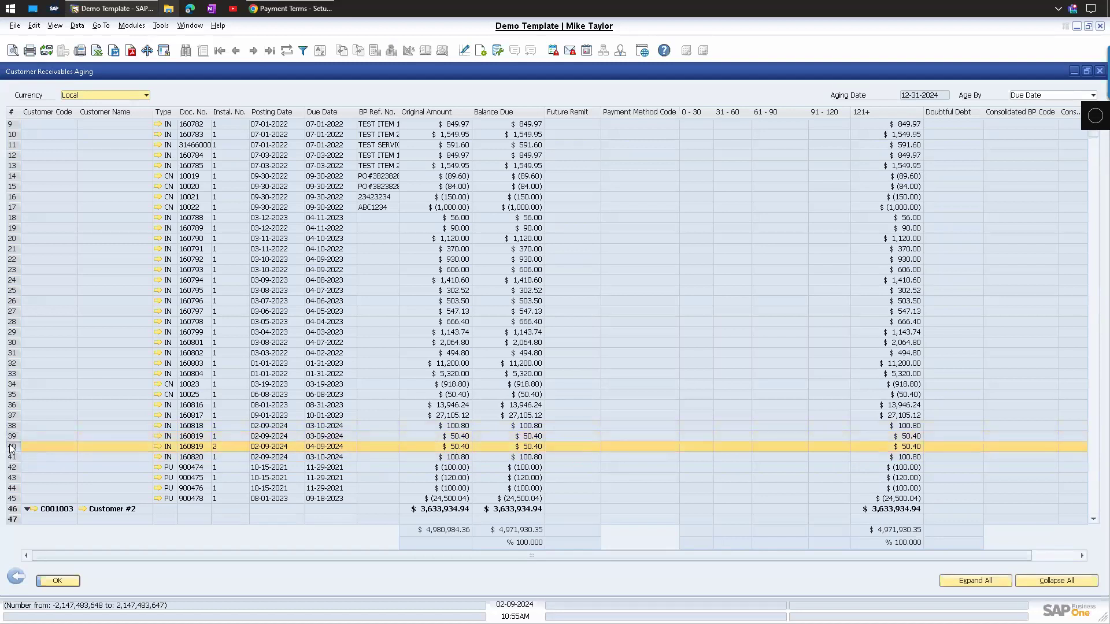
scroll(534, 381, up, 2)
scroll(532, 373, up, 1)
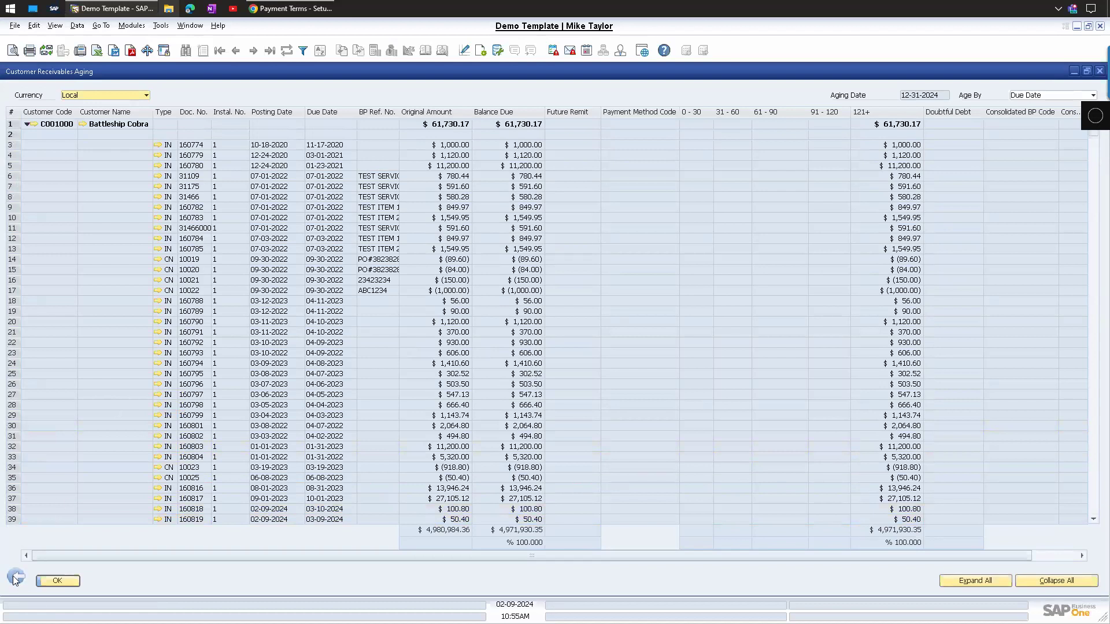
Close the receivables aging report with its selection criteria, and switch to the PowerPoint slide show at the Agenda slide.
click(15, 578)
click(487, 443)
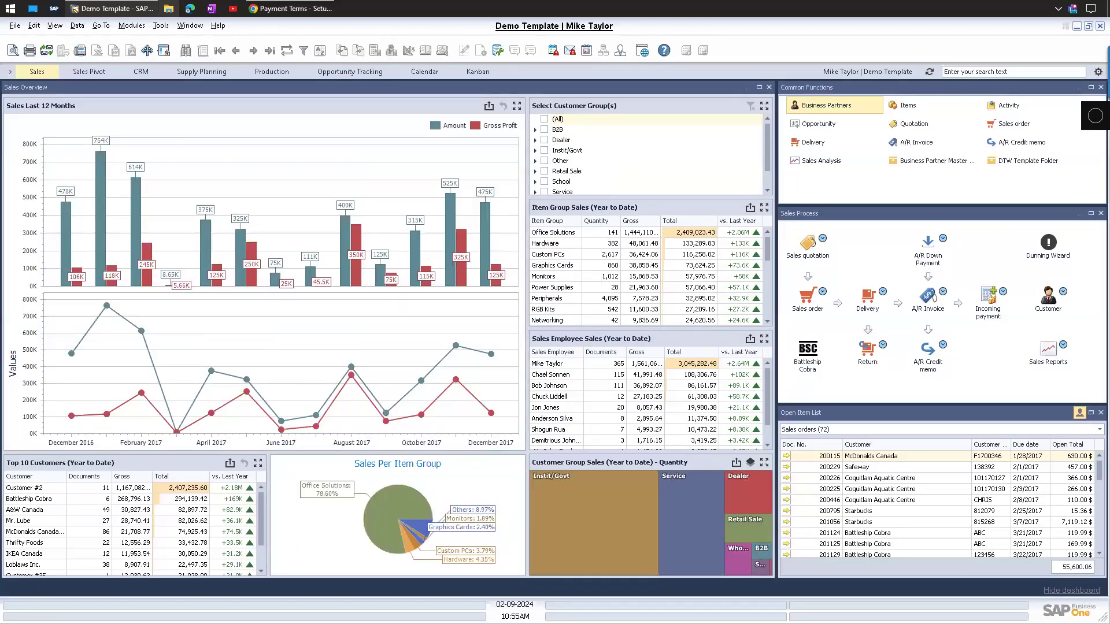
key(shift+F5)
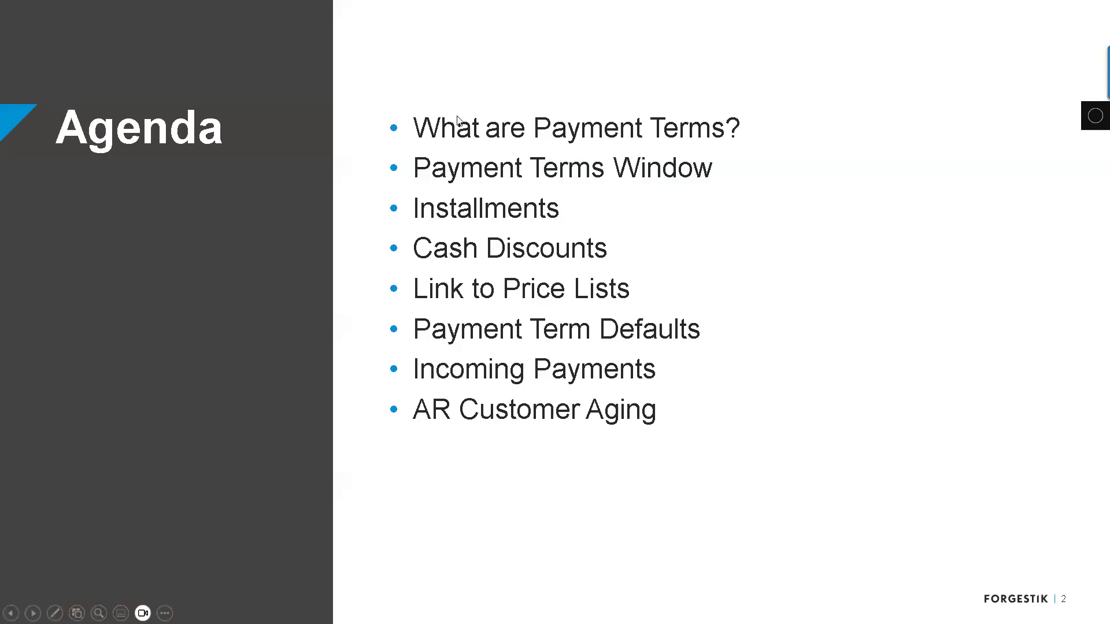